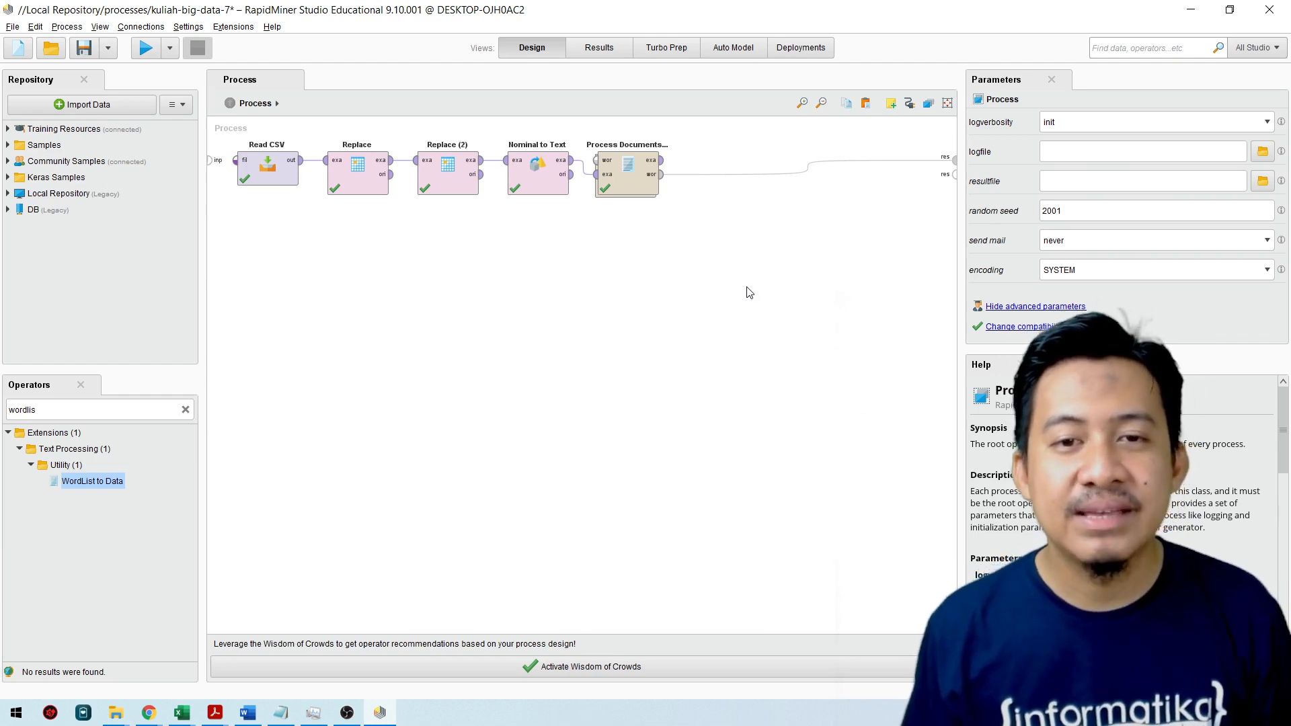
Review the main process operators, from Read CSV through the two Replace operators and Nominal to Text to Process Documents from Data.
{"action": "left_click_drag", "start_coordinate": [709, 233], "coordinate": [220, 122]}
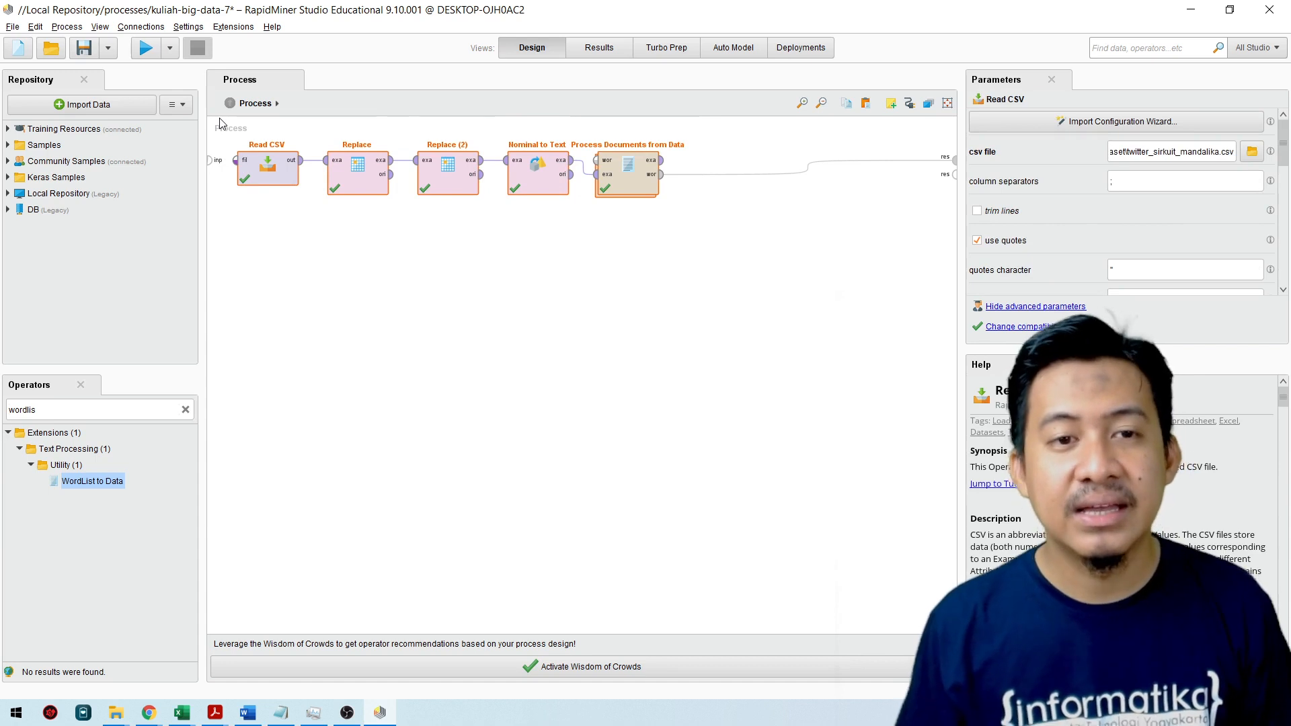
{"action": "left_click", "coordinate": [512, 253]}
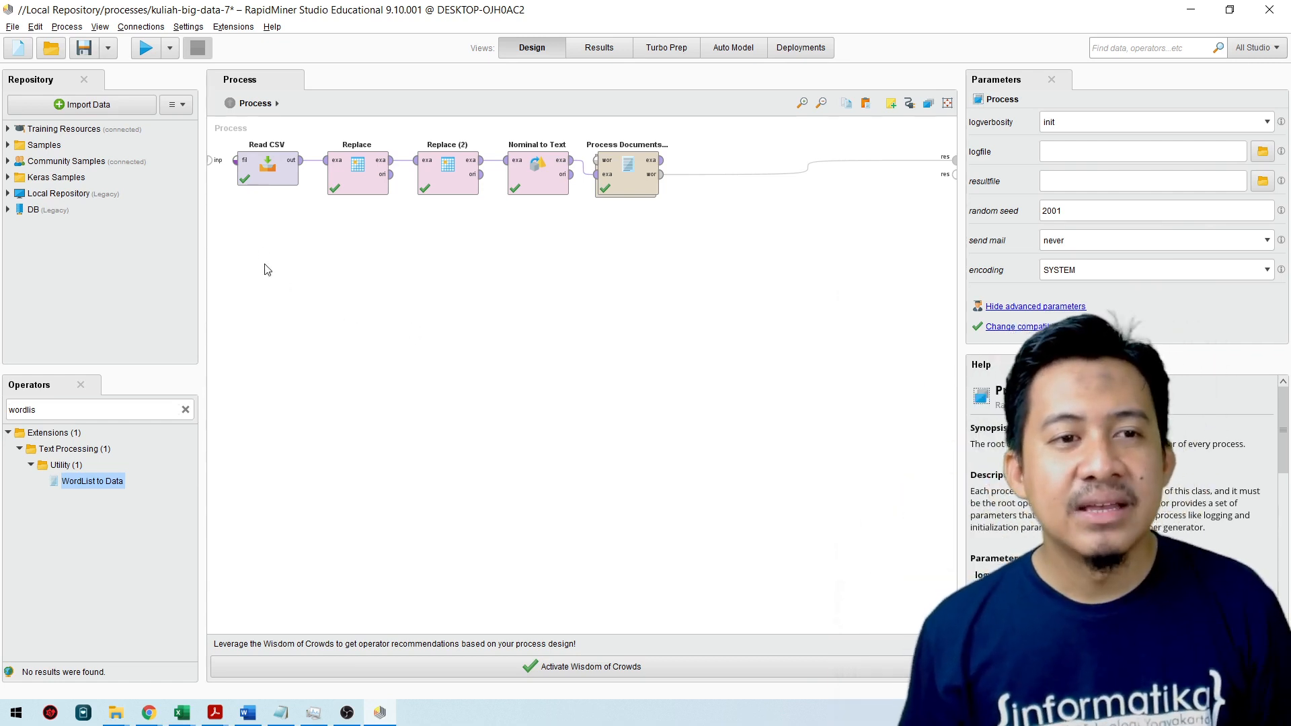
{"action": "left_click", "coordinate": [279, 177]}
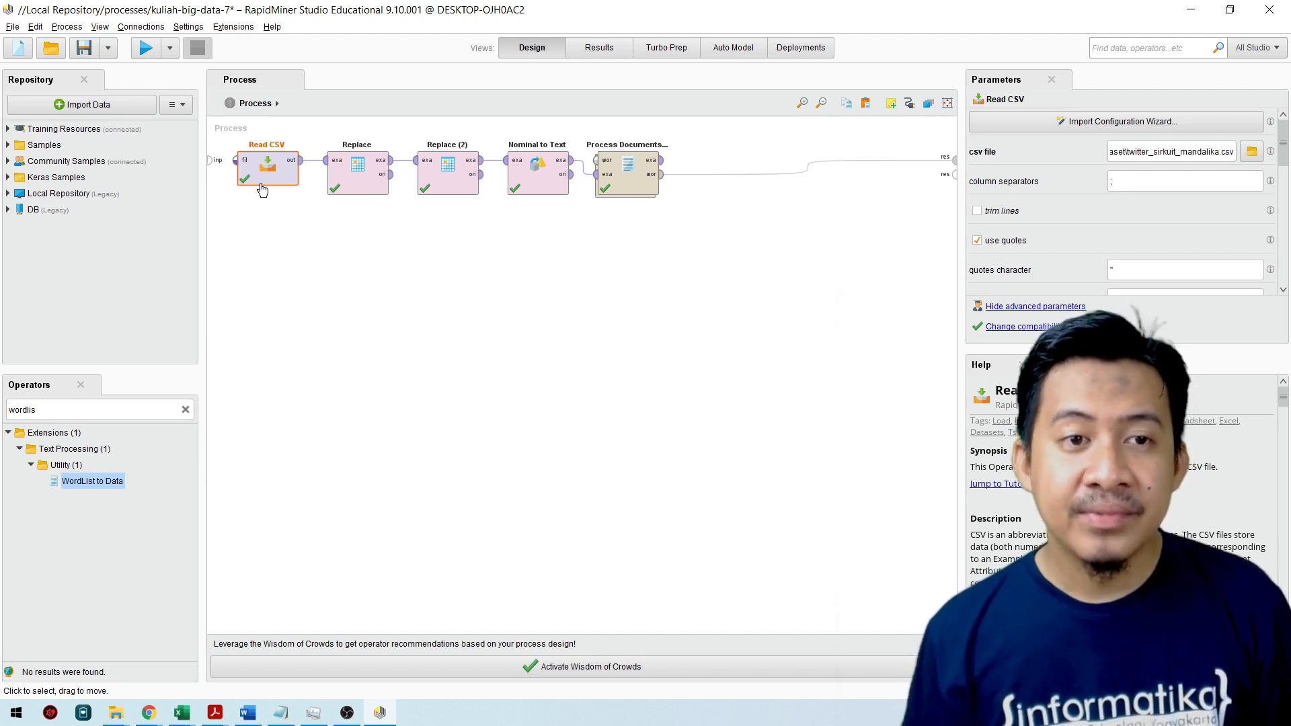
{"action": "left_click_drag", "start_coordinate": [307, 125], "coordinate": [499, 235]}
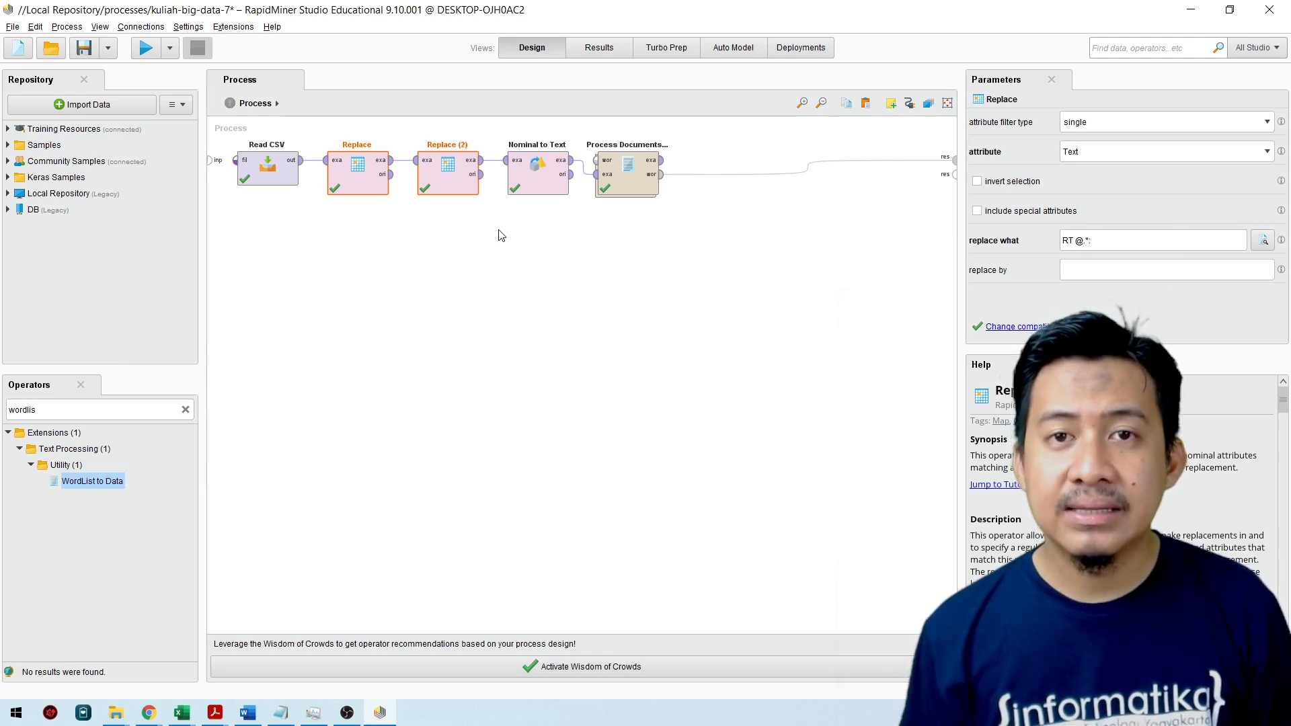
{"action": "left_click", "coordinate": [498, 235]}
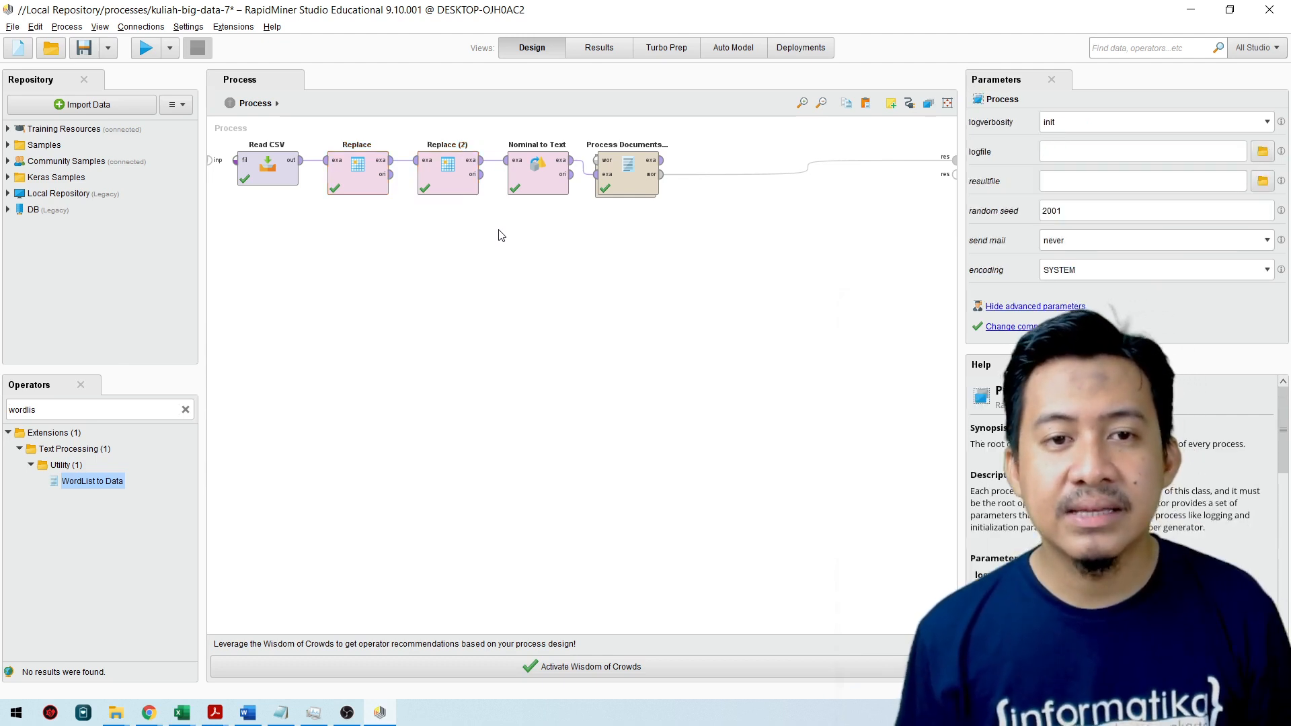
{"action": "left_click", "coordinate": [533, 194]}
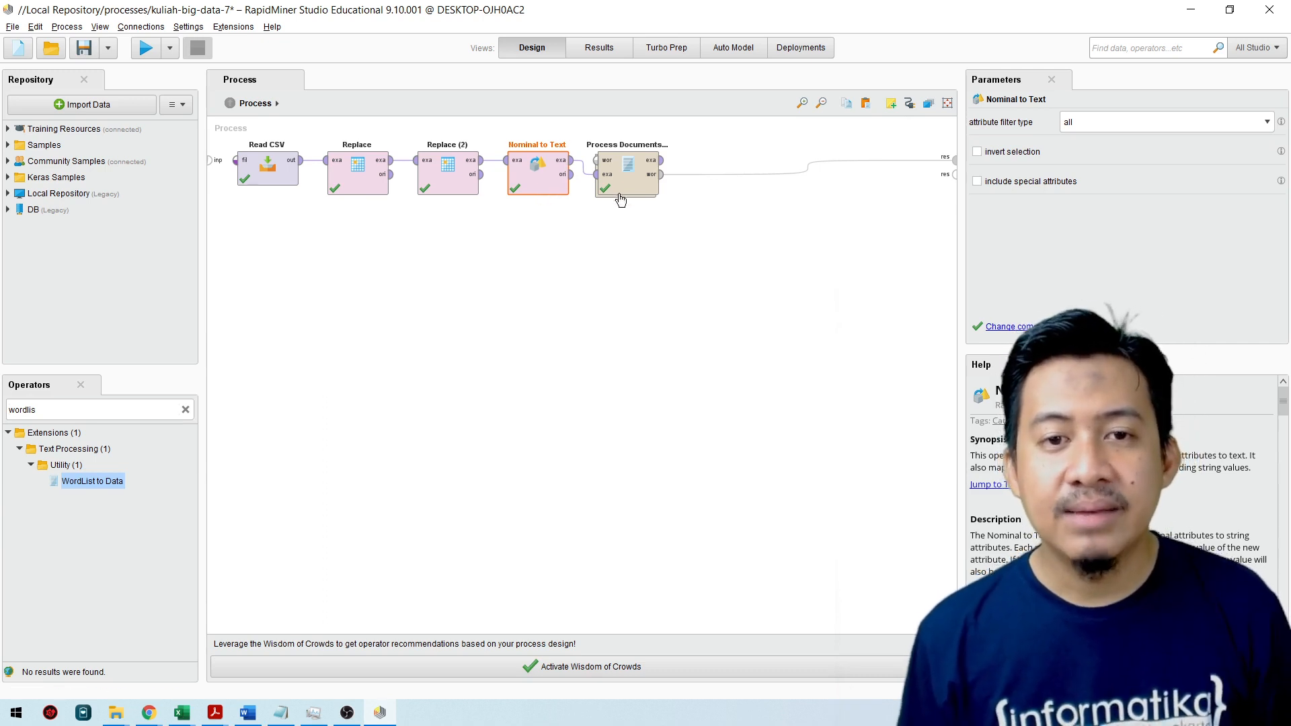
{"action": "left_click", "coordinate": [630, 176]}
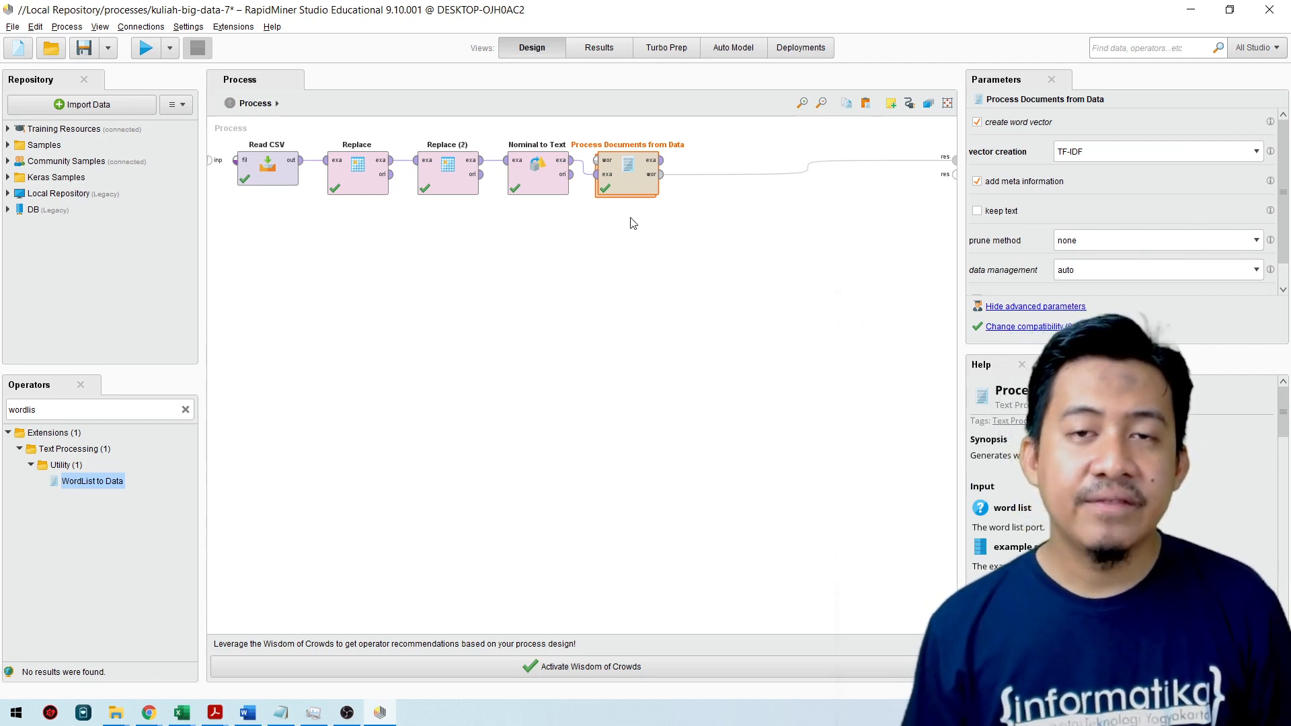
Inspect the Tokenize, Transform Cases, Filter Stopwords (Dictionary) and Filter Tokens (by Length) operators inside Process Documents from Data, finishing at the main process.
{"action": "double_click", "coordinate": [626, 178]}
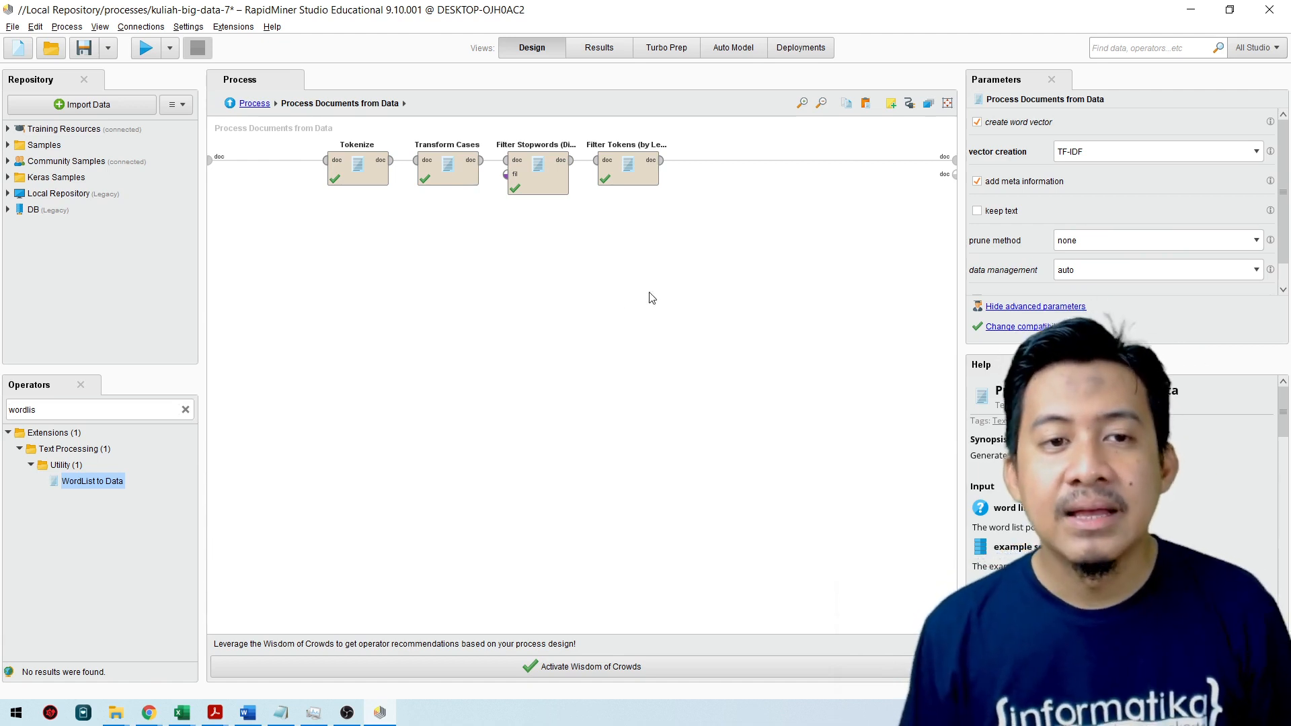
{"action": "left_click", "coordinate": [362, 184]}
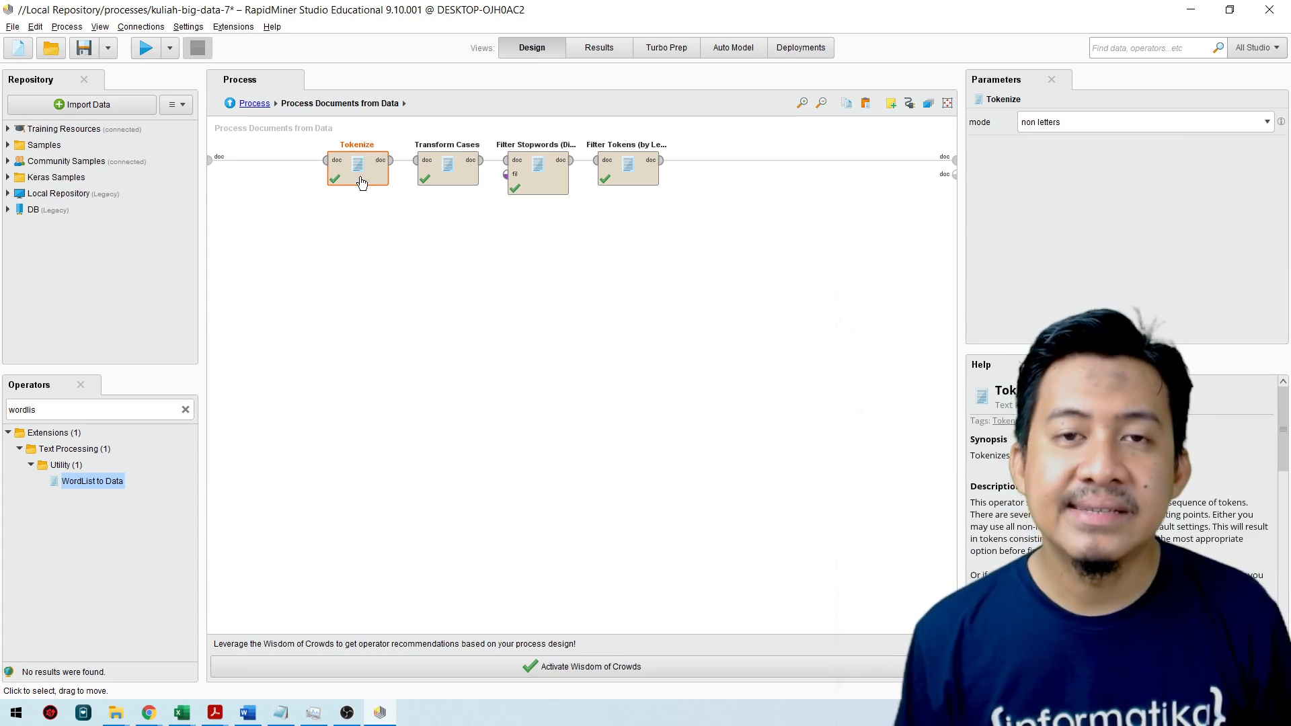
{"action": "left_click", "coordinate": [446, 185]}
{"action": "left_click", "coordinate": [558, 192]}
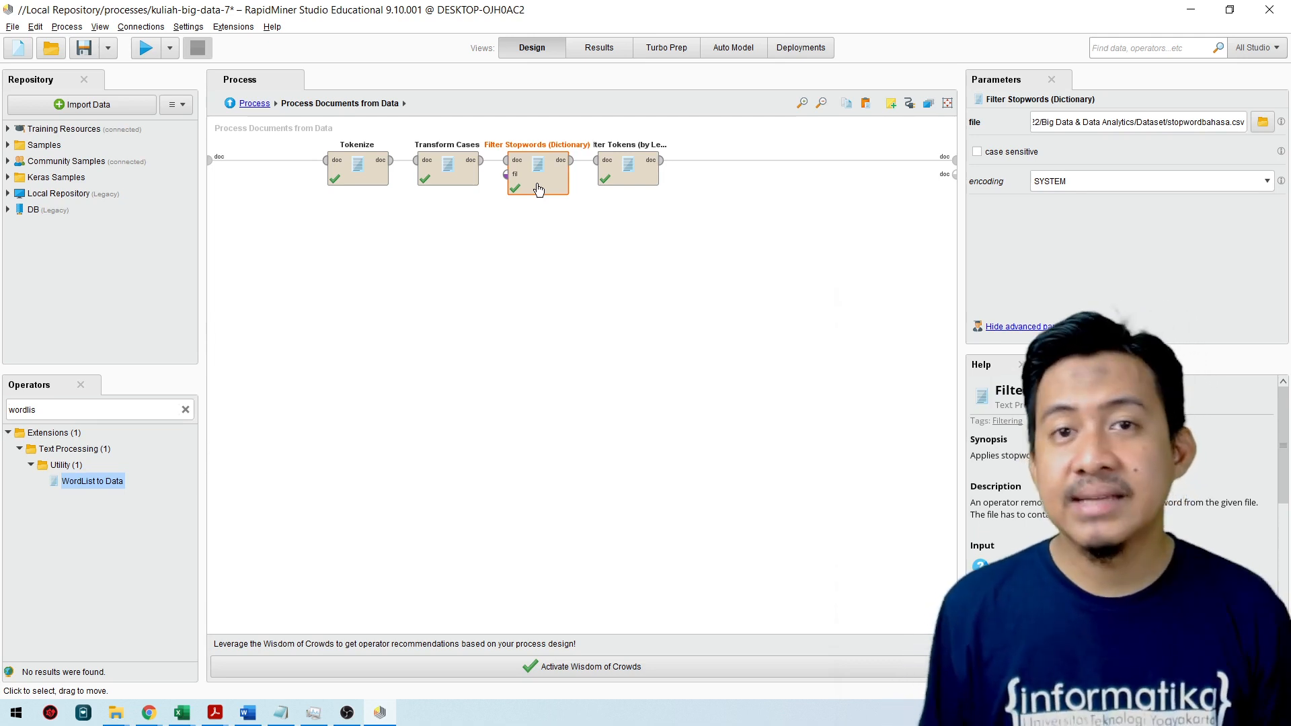
{"action": "left_click", "coordinate": [667, 264]}
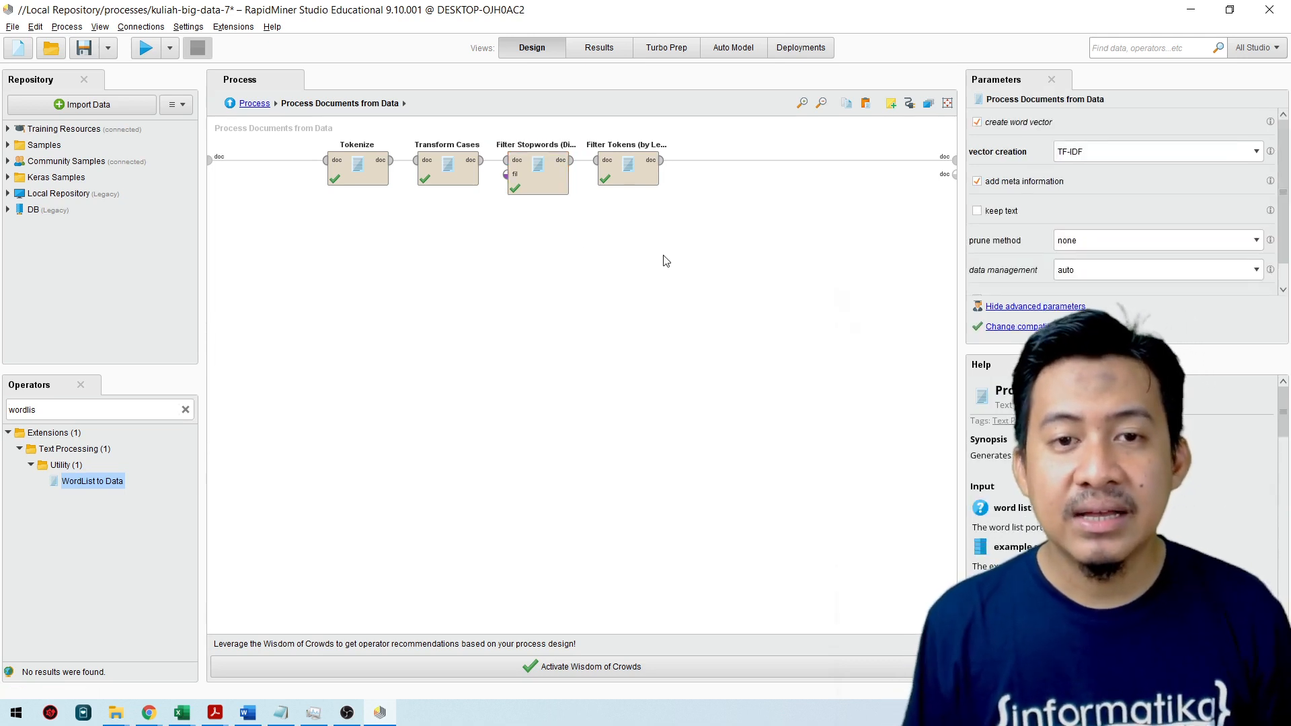
{"action": "left_click", "coordinate": [636, 185]}
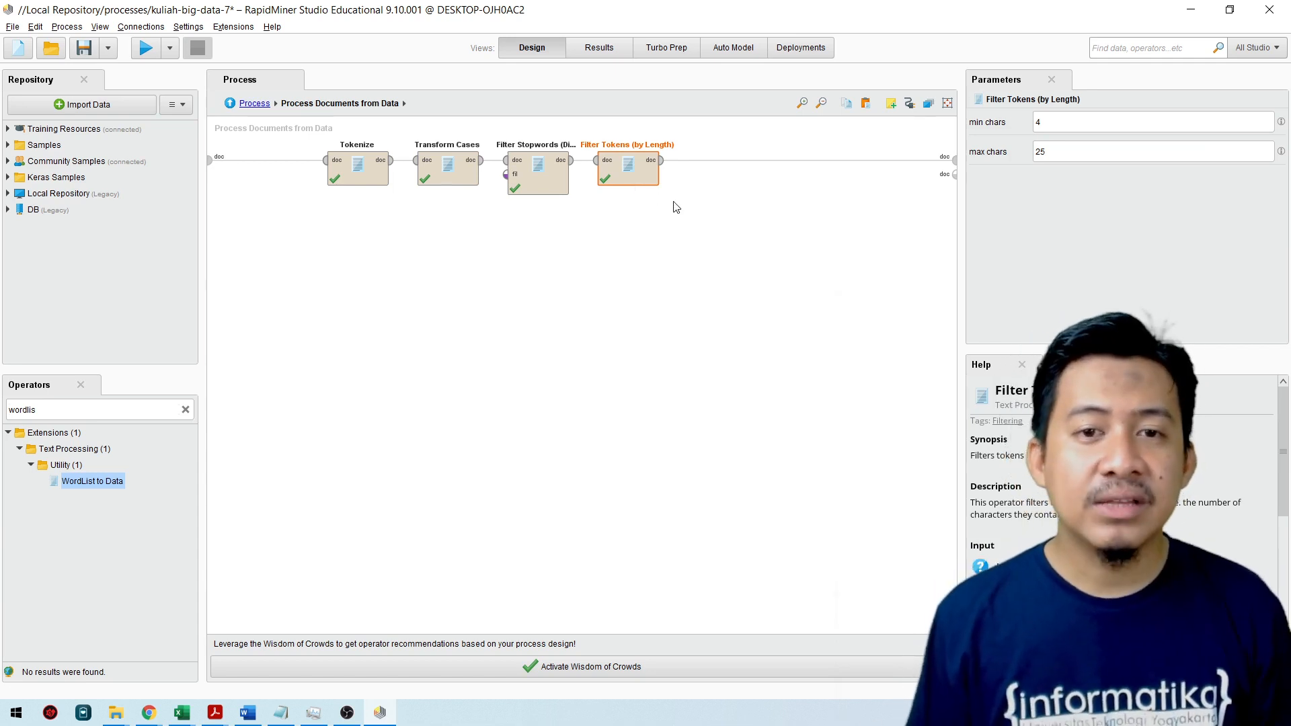
{"action": "left_click_drag", "start_coordinate": [682, 222], "coordinate": [306, 129]}
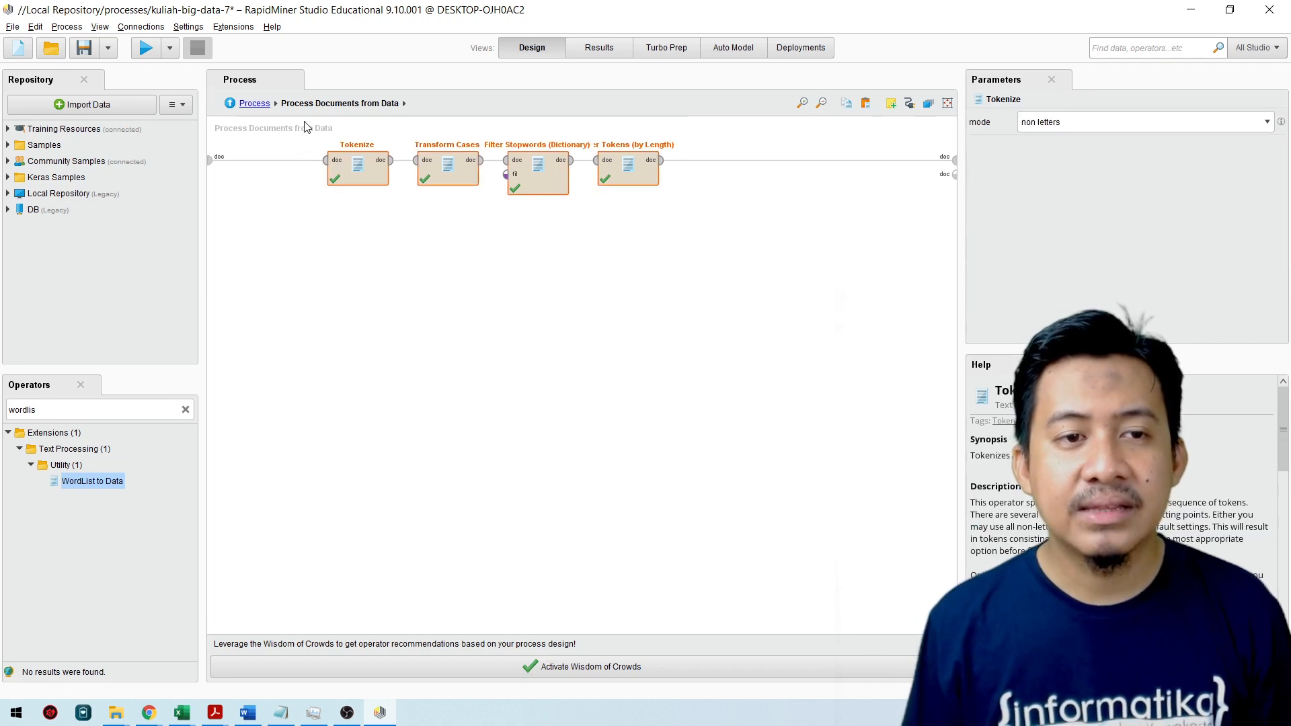
{"action": "left_click", "coordinate": [682, 262]}
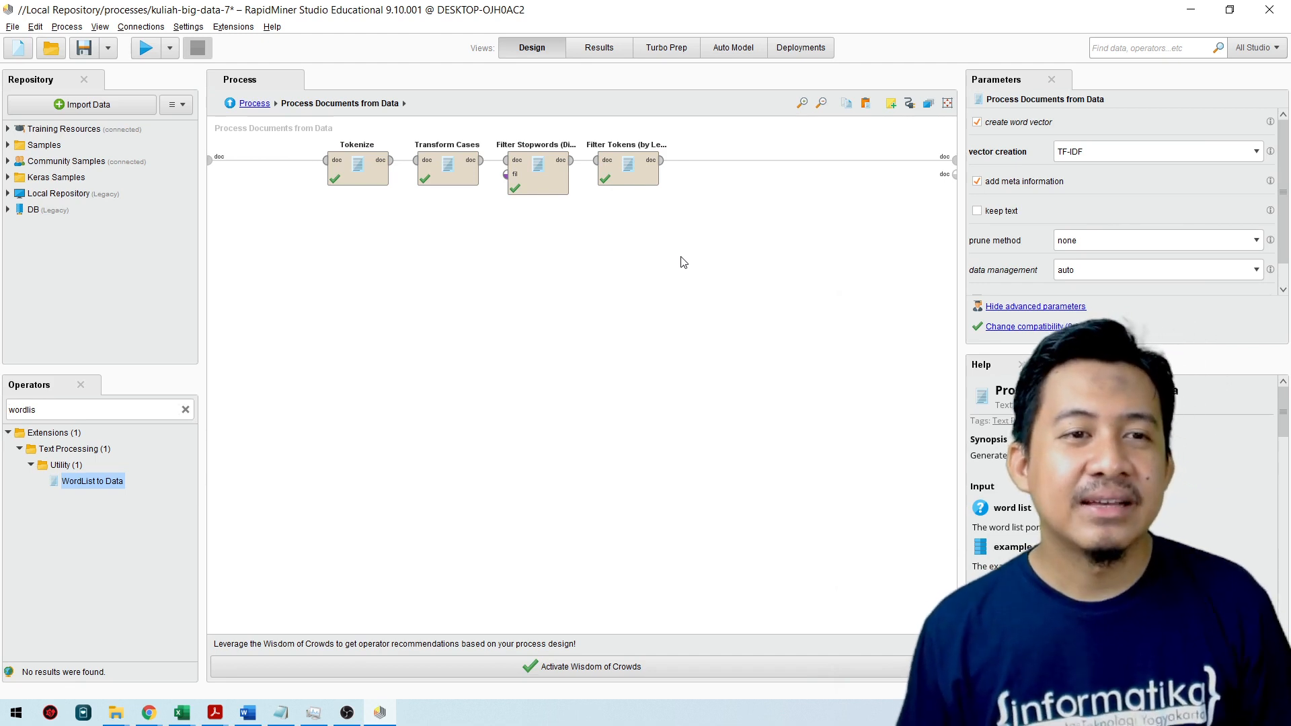
{"action": "left_click", "coordinate": [255, 104]}
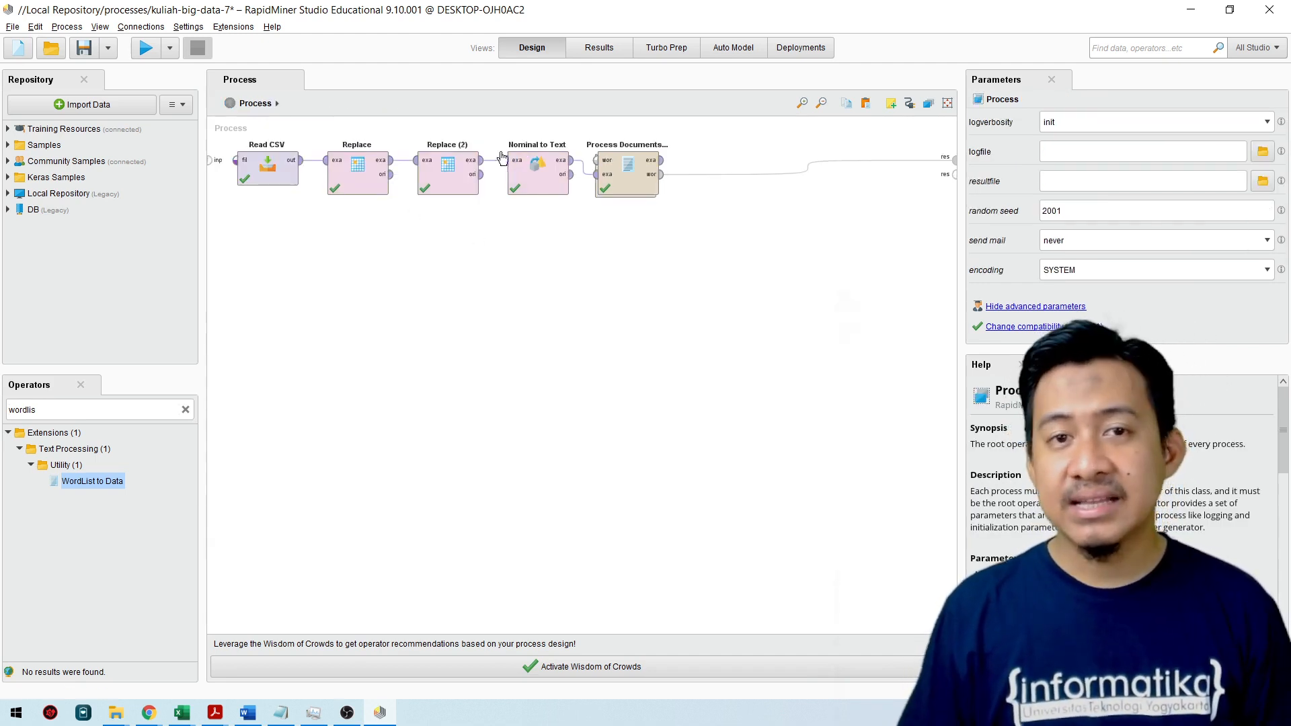
Run the process and examine the words and attribute names in its WordList result.
{"action": "key", "text": "F11"}
{"action": "left_click", "coordinate": [598, 48]}
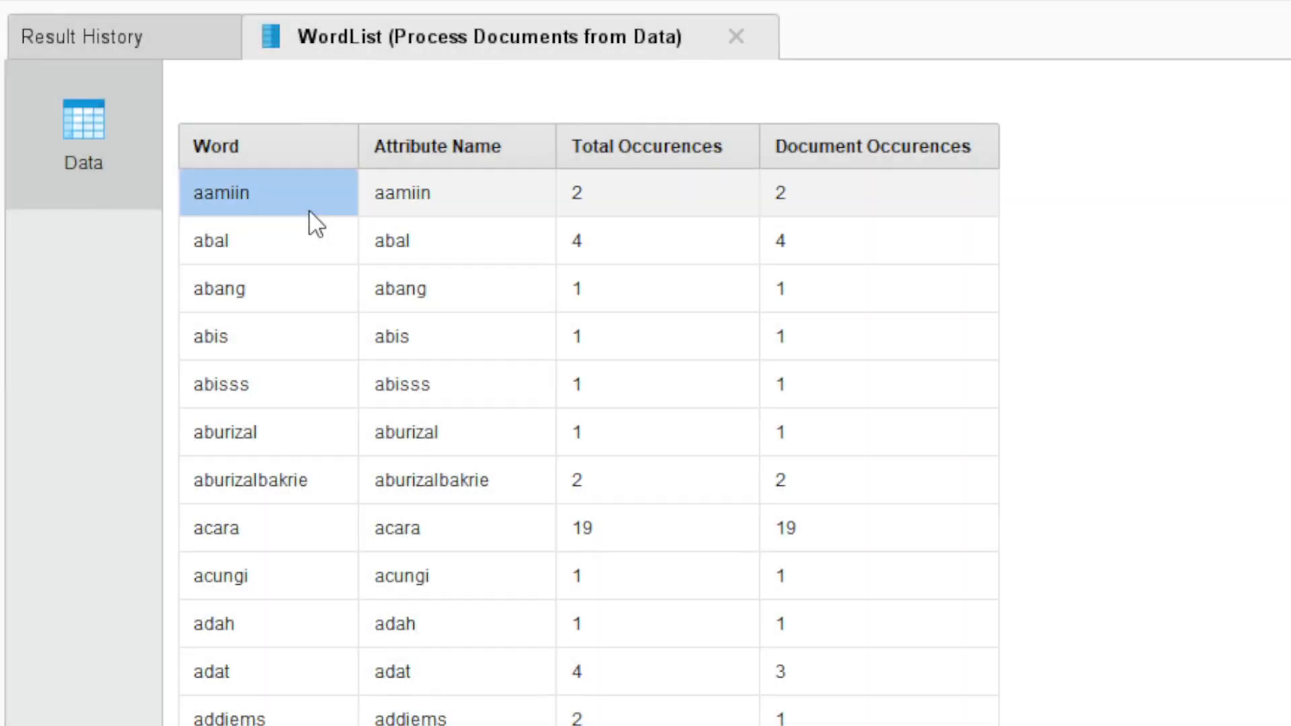
{"action": "left_click", "coordinate": [436, 207]}
{"action": "left_click", "coordinate": [431, 250]}
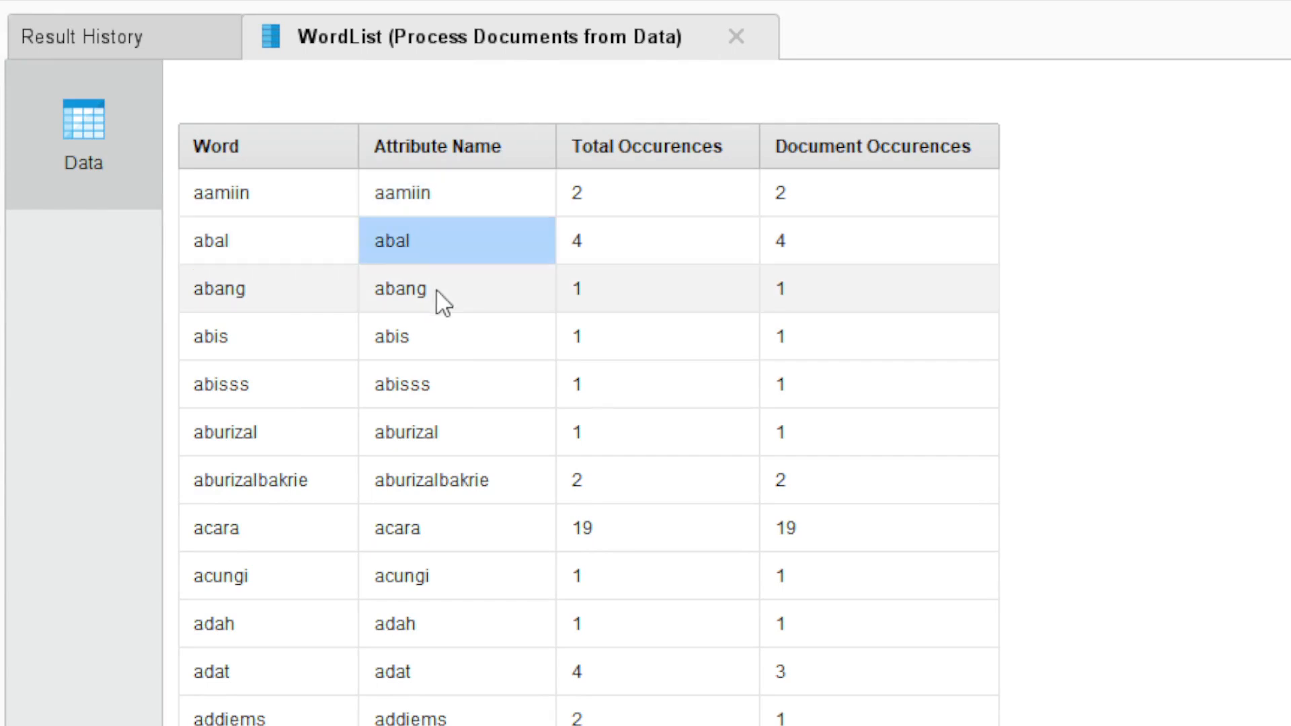
{"action": "left_click", "coordinate": [439, 290]}
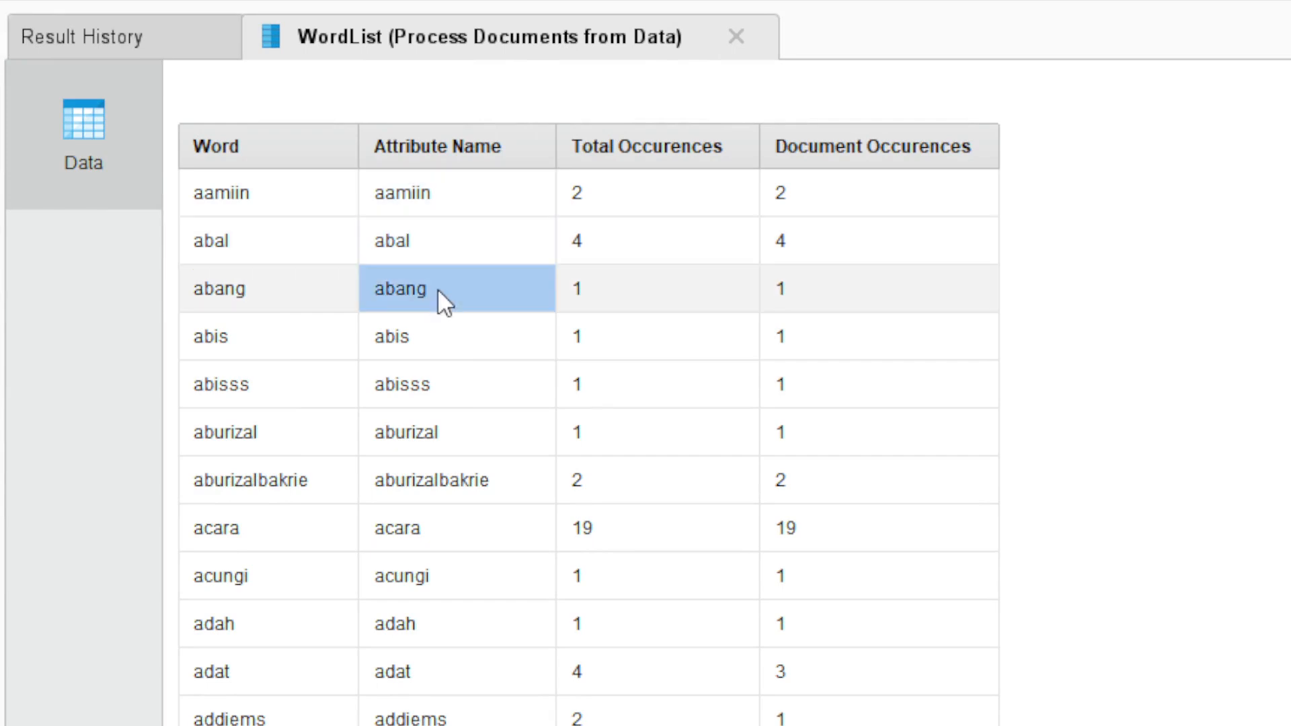
{"action": "left_click", "coordinate": [437, 339]}
{"action": "left_click", "coordinate": [437, 389]}
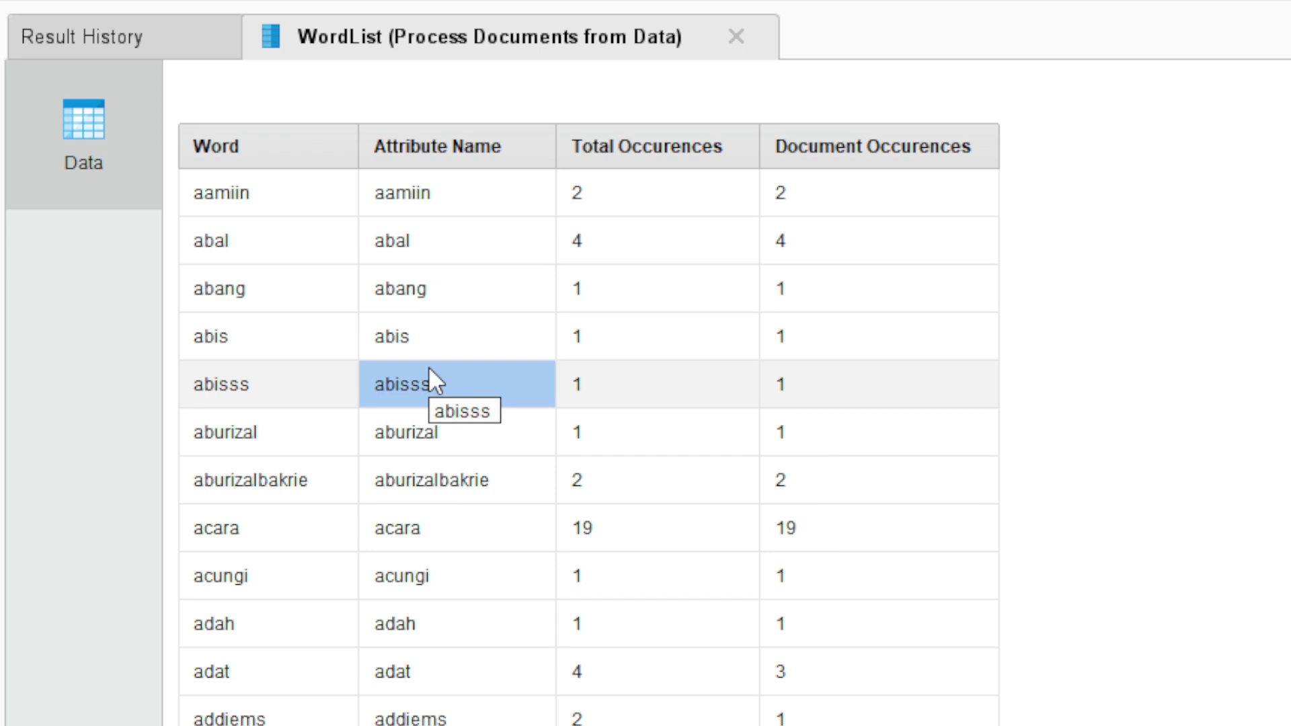
{"action": "left_click", "coordinate": [472, 196]}
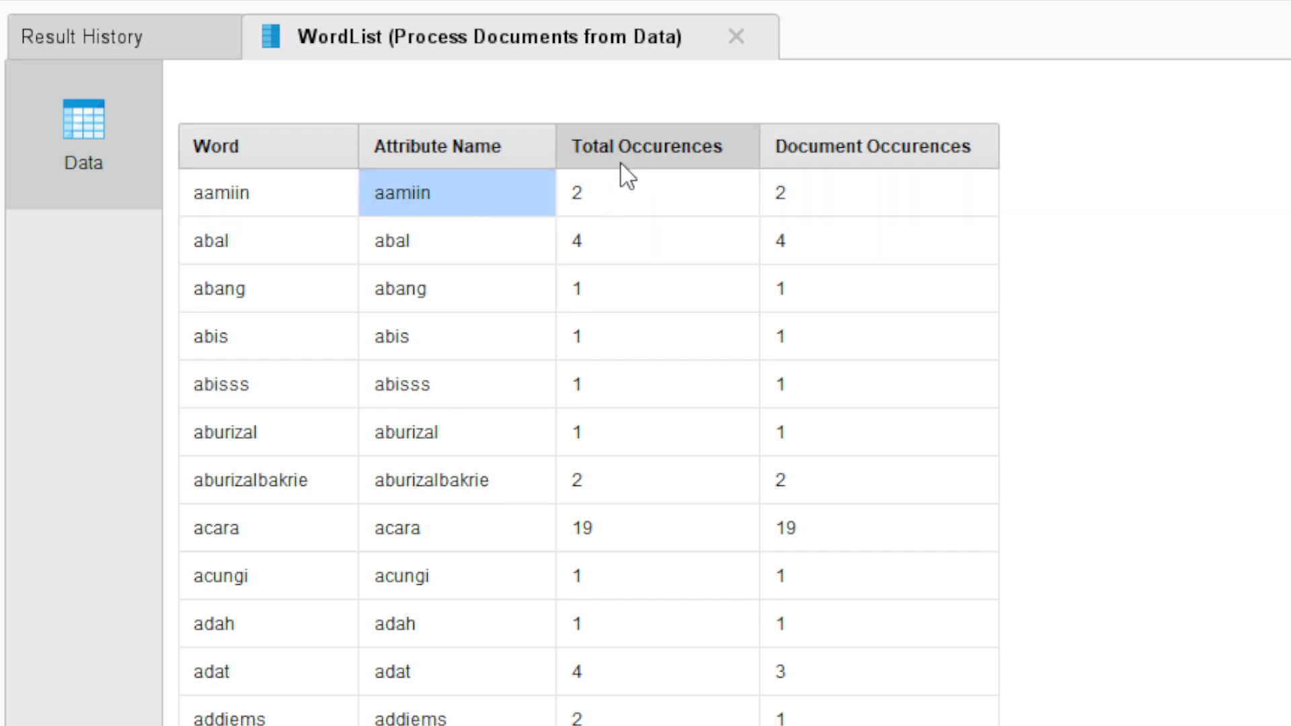
Compare the total and document occurrences of the words "aamiin" and "acara" in the WordList.
{"action": "left_click", "coordinate": [629, 199]}
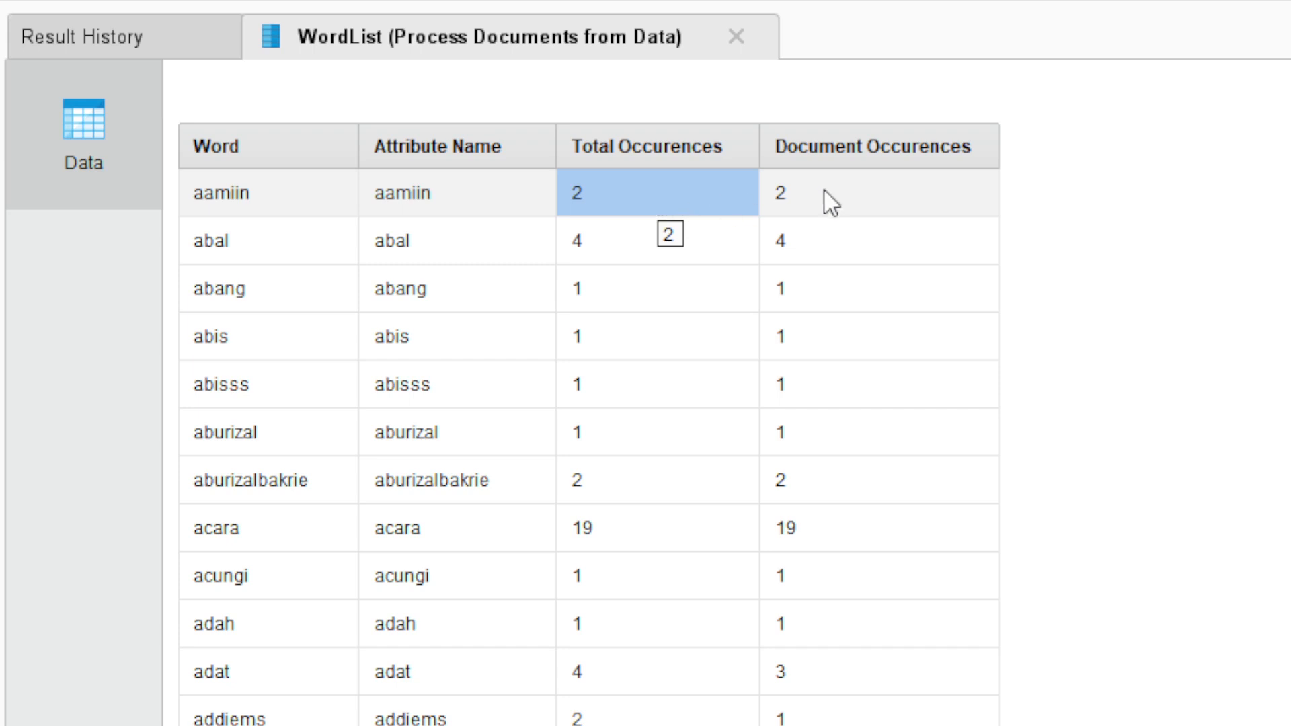
{"action": "left_click", "coordinate": [859, 183]}
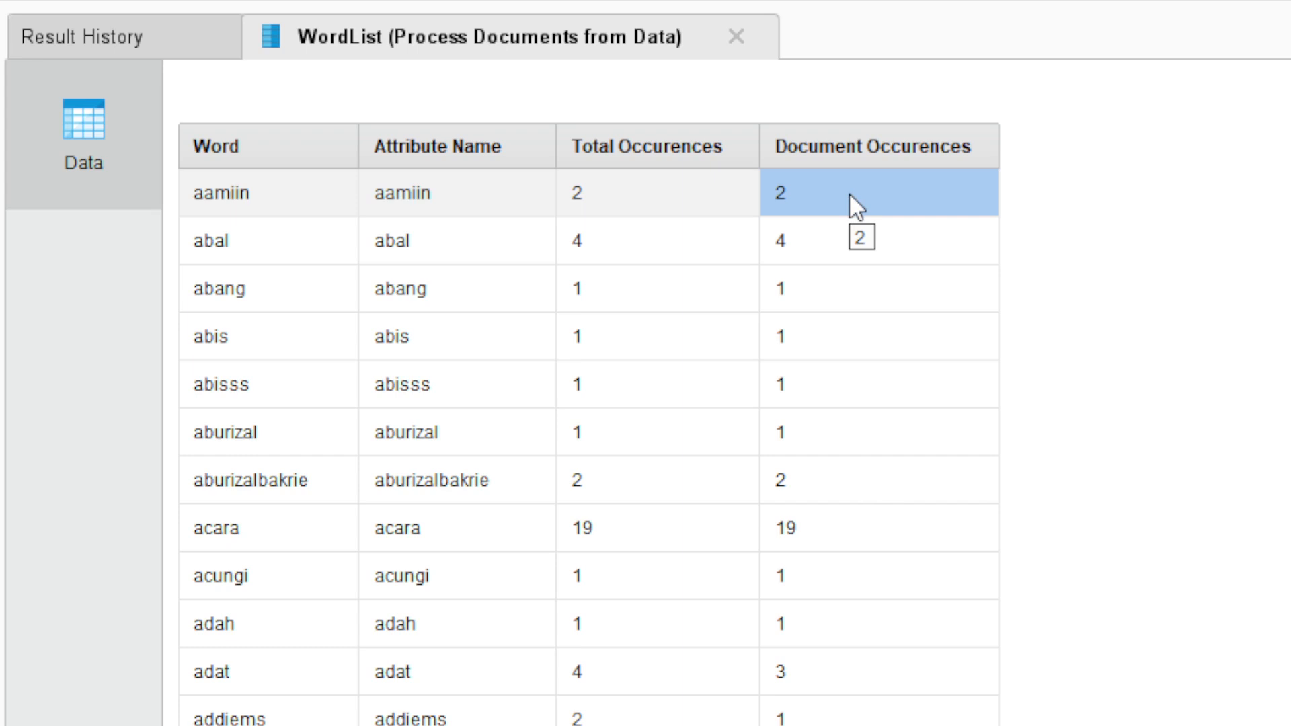
{"action": "left_click", "coordinate": [693, 208]}
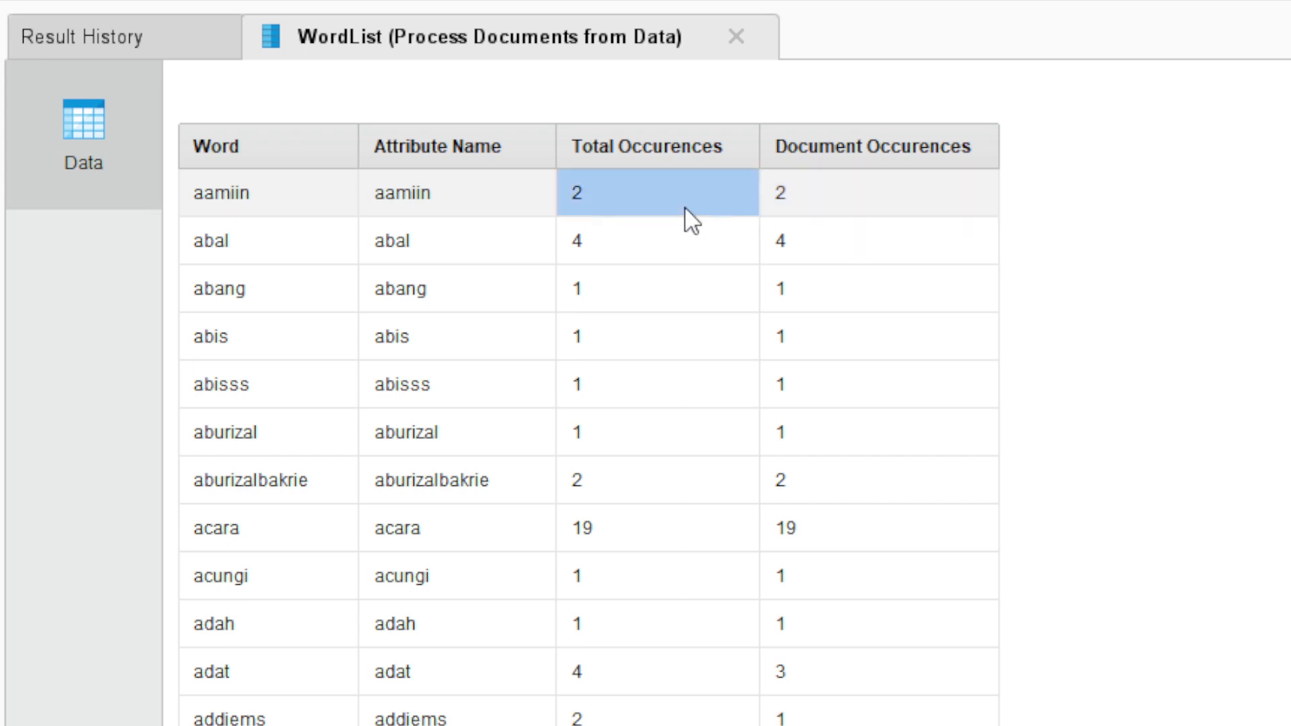
{"action": "left_click", "coordinate": [870, 203]}
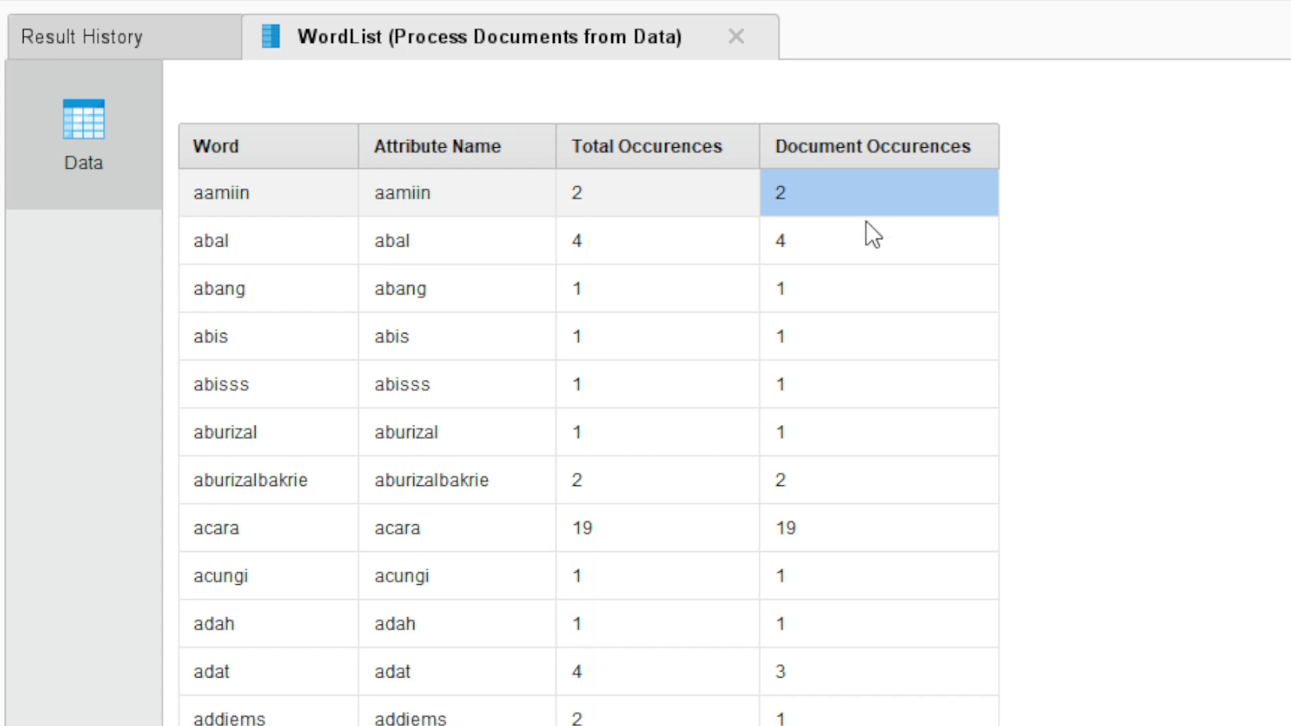
{"action": "left_click", "coordinate": [620, 530]}
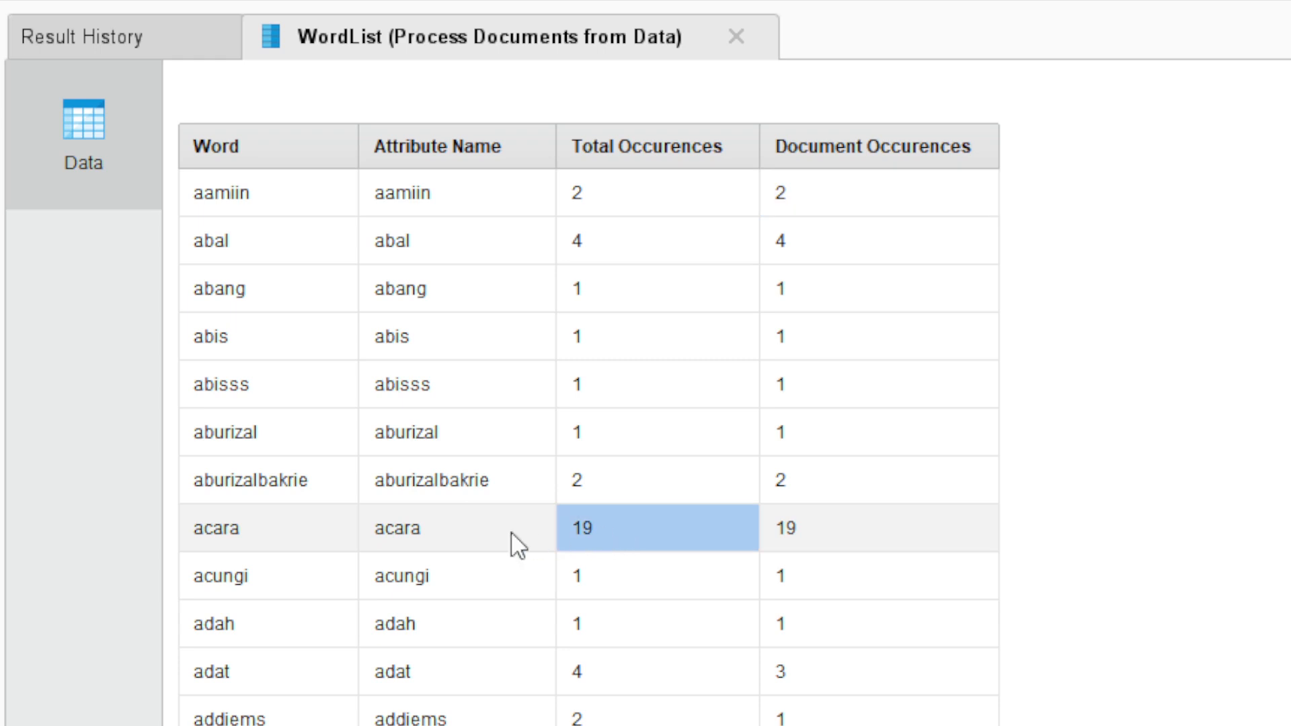
{"action": "left_click", "coordinate": [440, 531]}
{"action": "left_click", "coordinate": [627, 527], "text": "shift"}
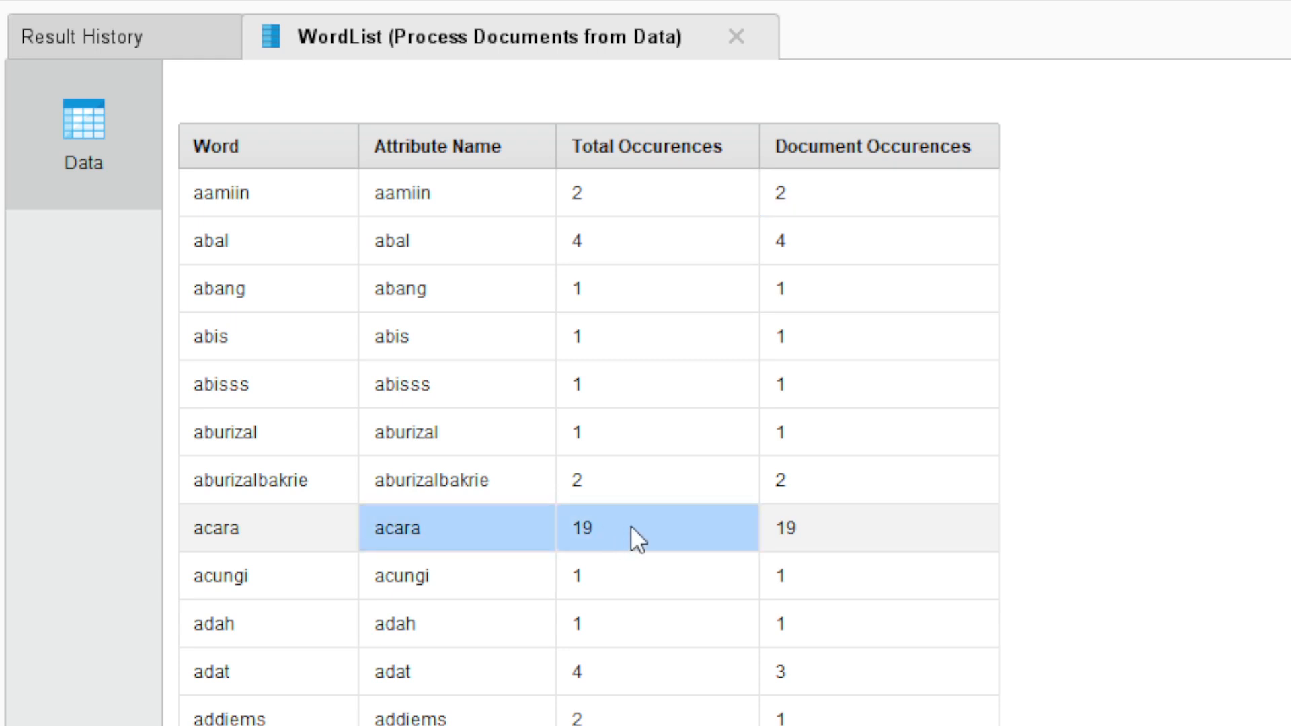
{"action": "left_click", "coordinate": [860, 525]}
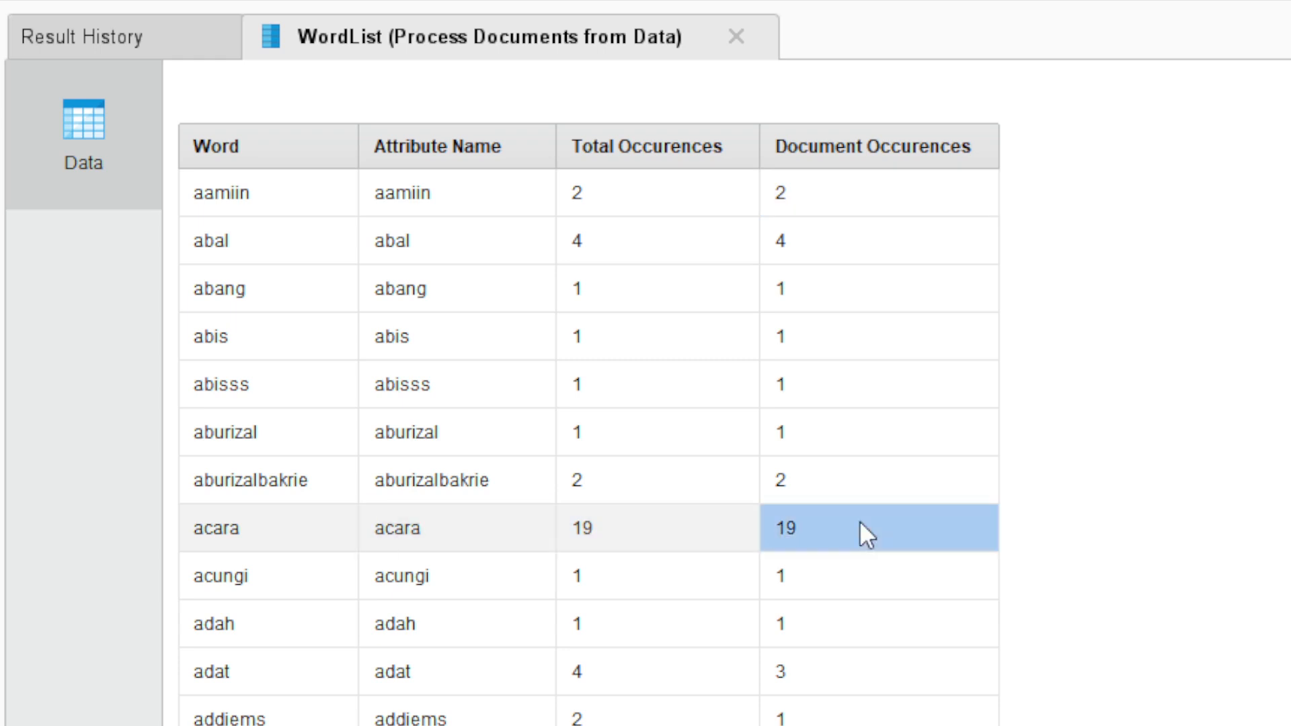
Compare the total and document occurrences of "adat", and highlight the WordList rows from "aamiin" to "acara".
{"action": "scroll", "coordinate": [879, 522], "scroll_direction": "down", "scroll_amount": 3}
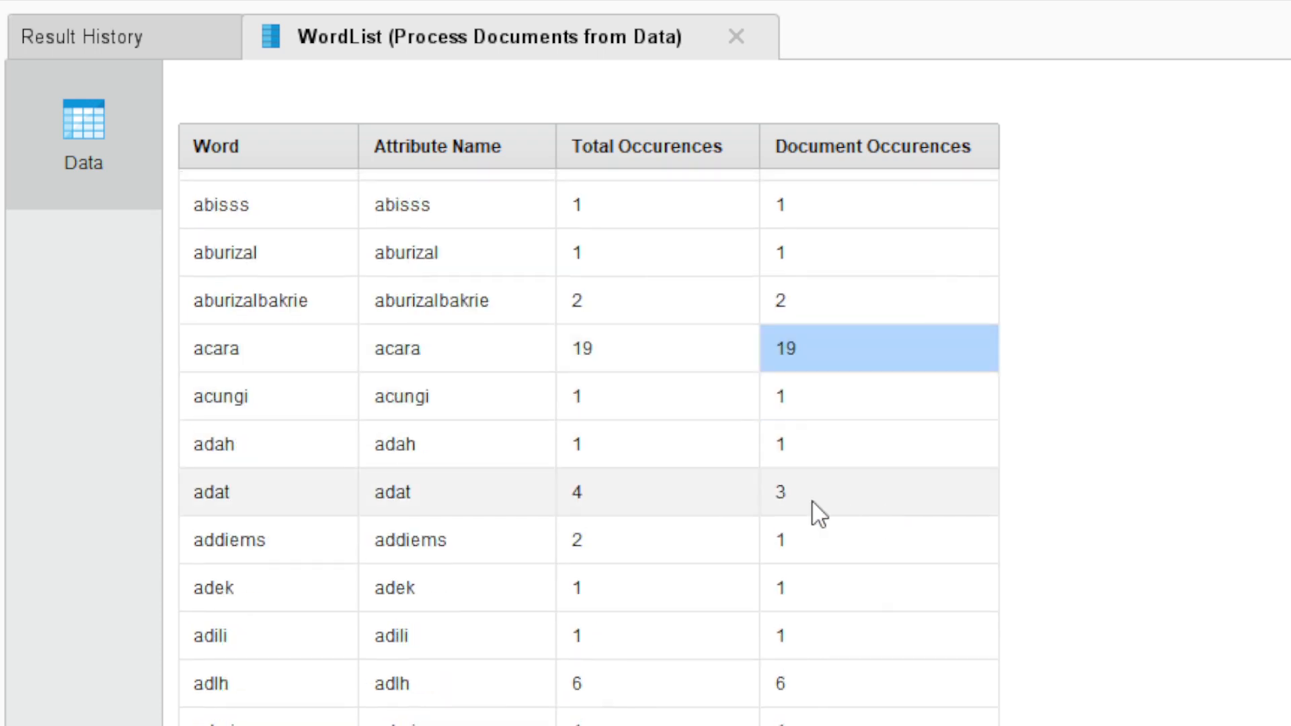
{"action": "left_click_drag", "start_coordinate": [485, 491], "coordinate": [609, 491]}
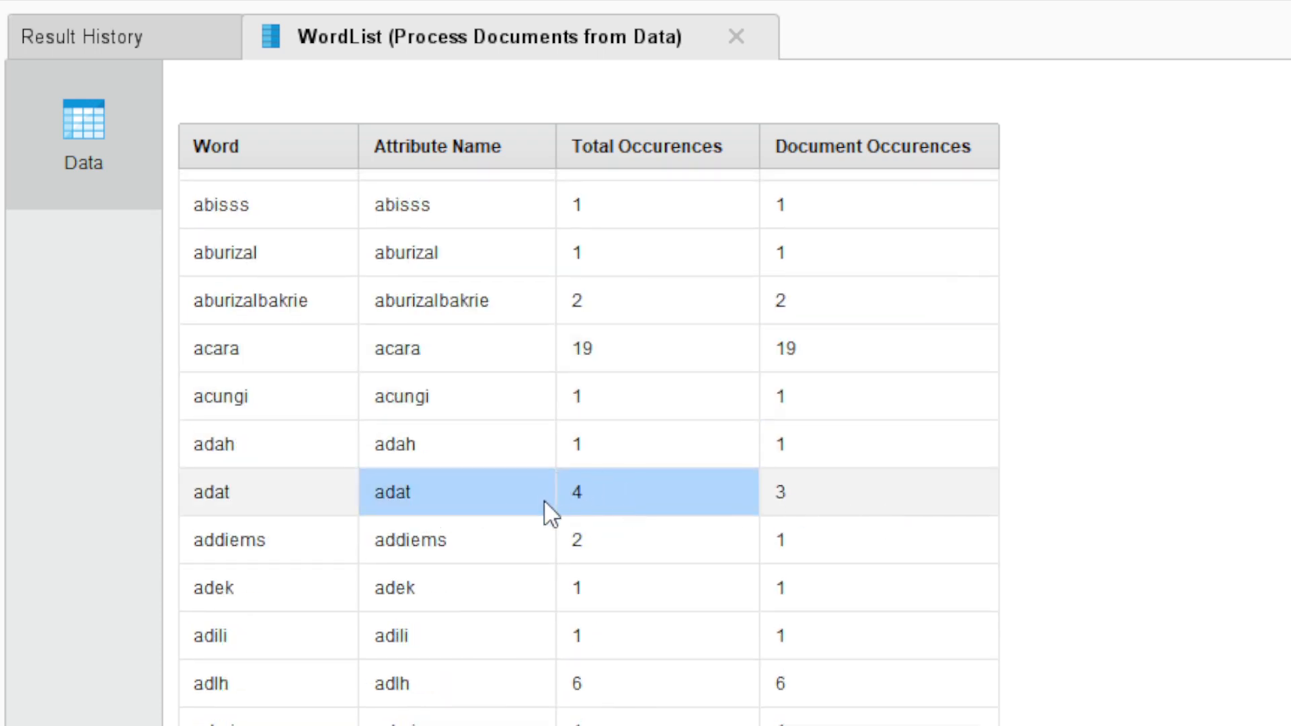
{"action": "left_click", "coordinate": [851, 494]}
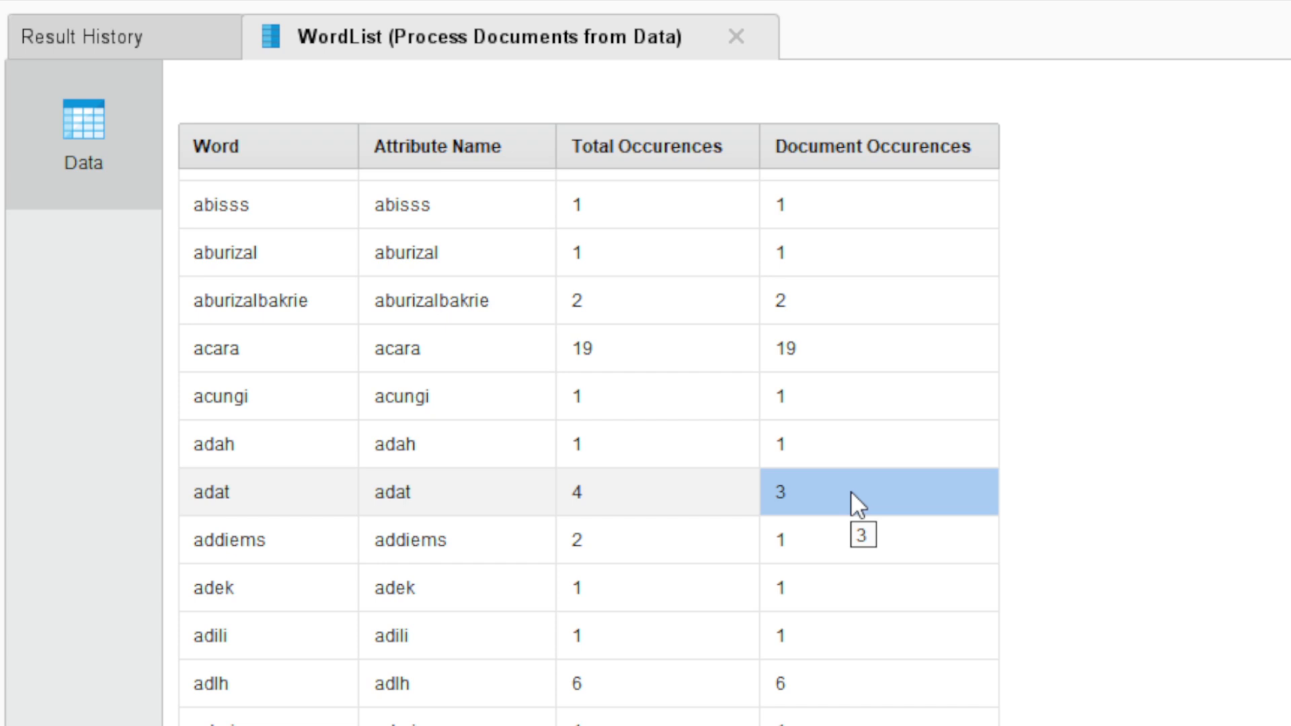
{"action": "scroll", "coordinate": [850, 491], "scroll_direction": "up", "scroll_amount": 3}
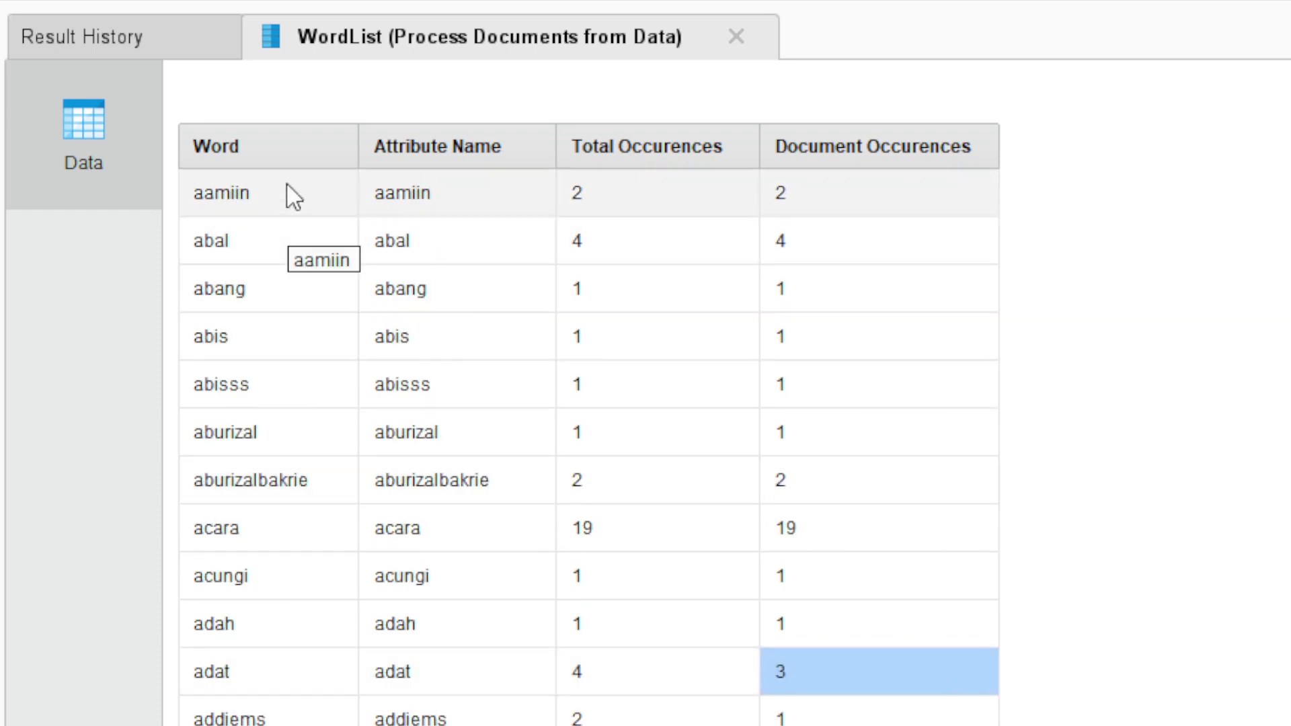
{"action": "left_click_drag", "start_coordinate": [286, 184], "coordinate": [832, 521]}
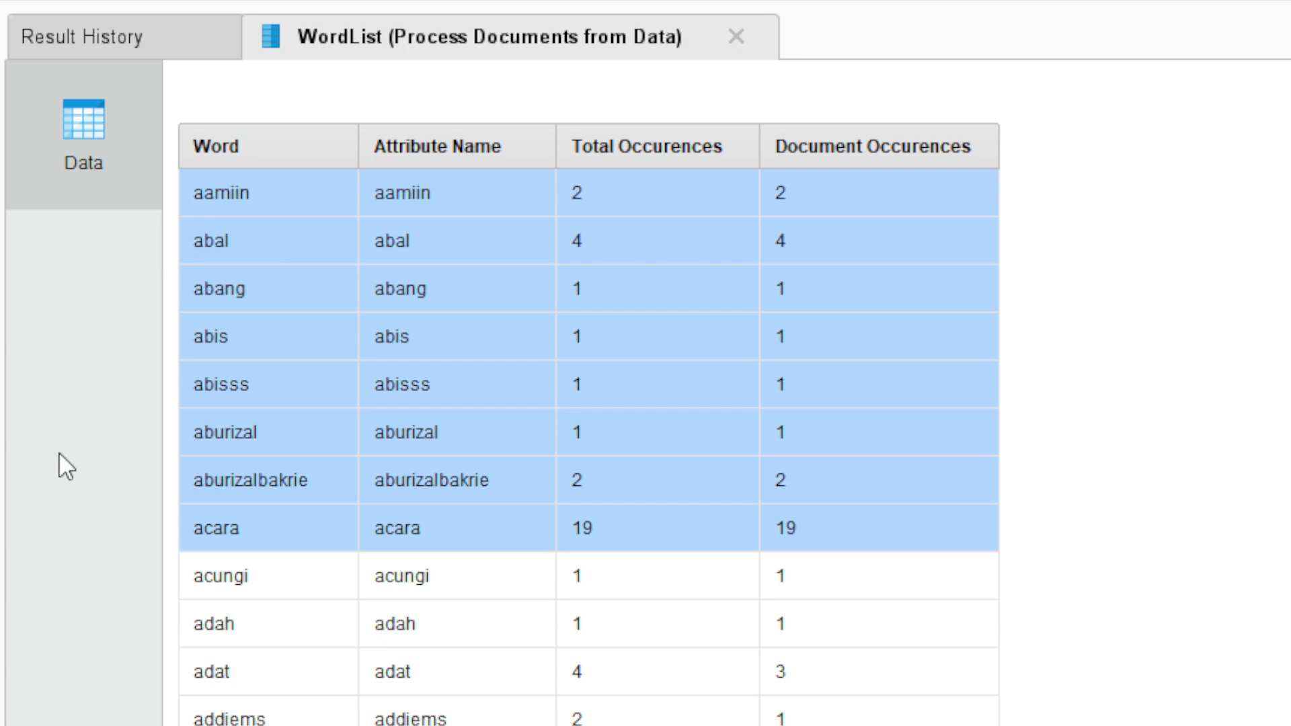
{"action": "left_click_drag", "start_coordinate": [281, 191], "coordinate": [888, 528]}
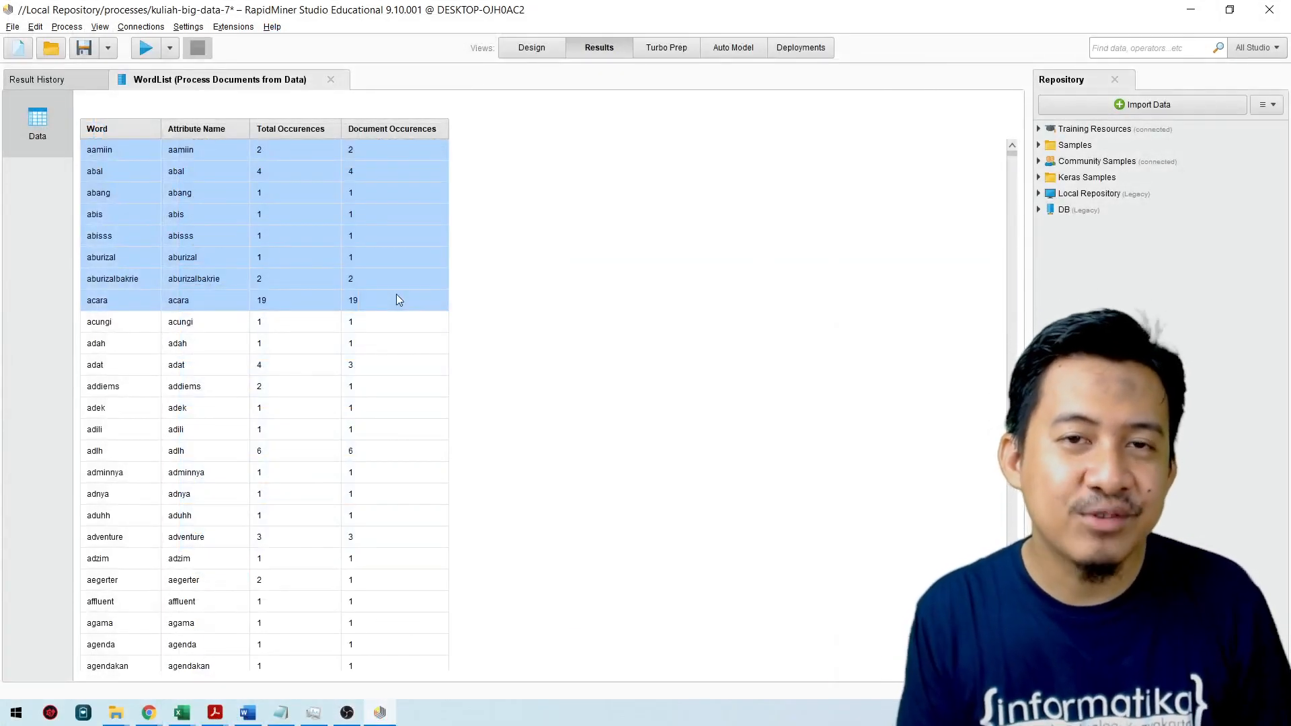
Find the WordList to Data operator under the Text Processing utilities and add it to the process after Process Documents from Data.
{"action": "left_click", "coordinate": [542, 50]}
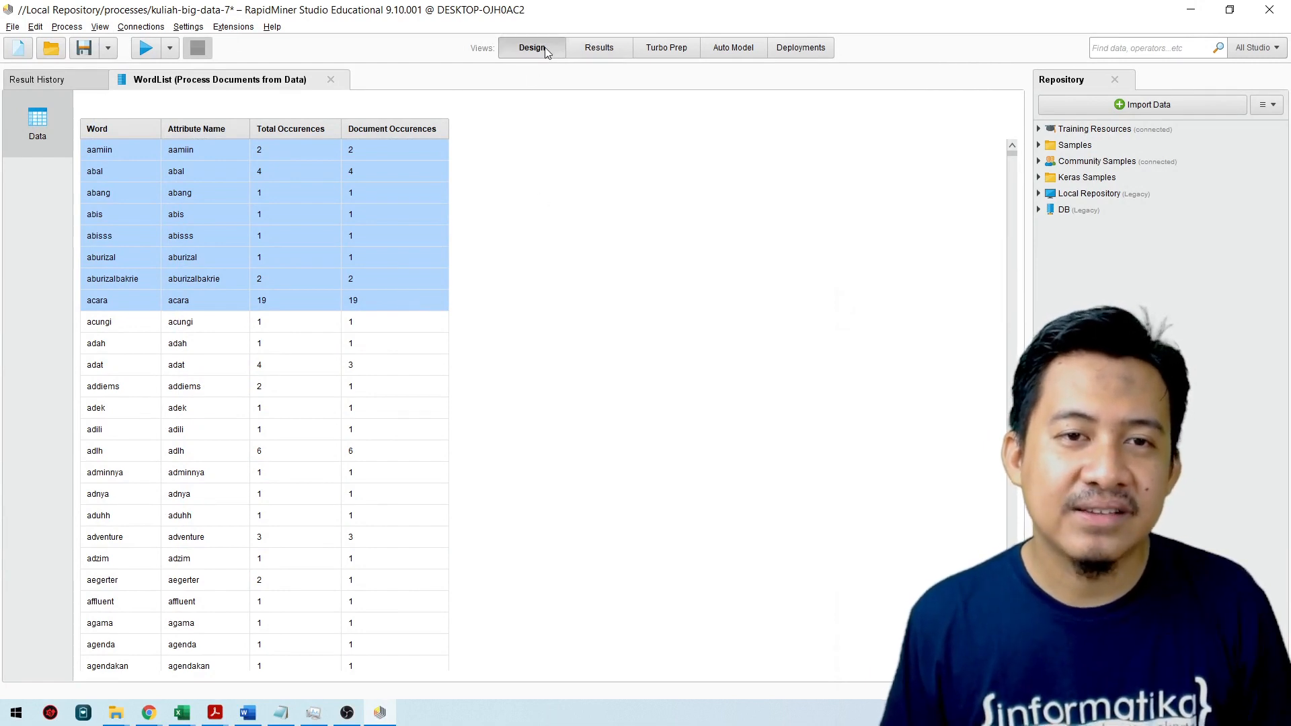
{"action": "left_click", "coordinate": [629, 183]}
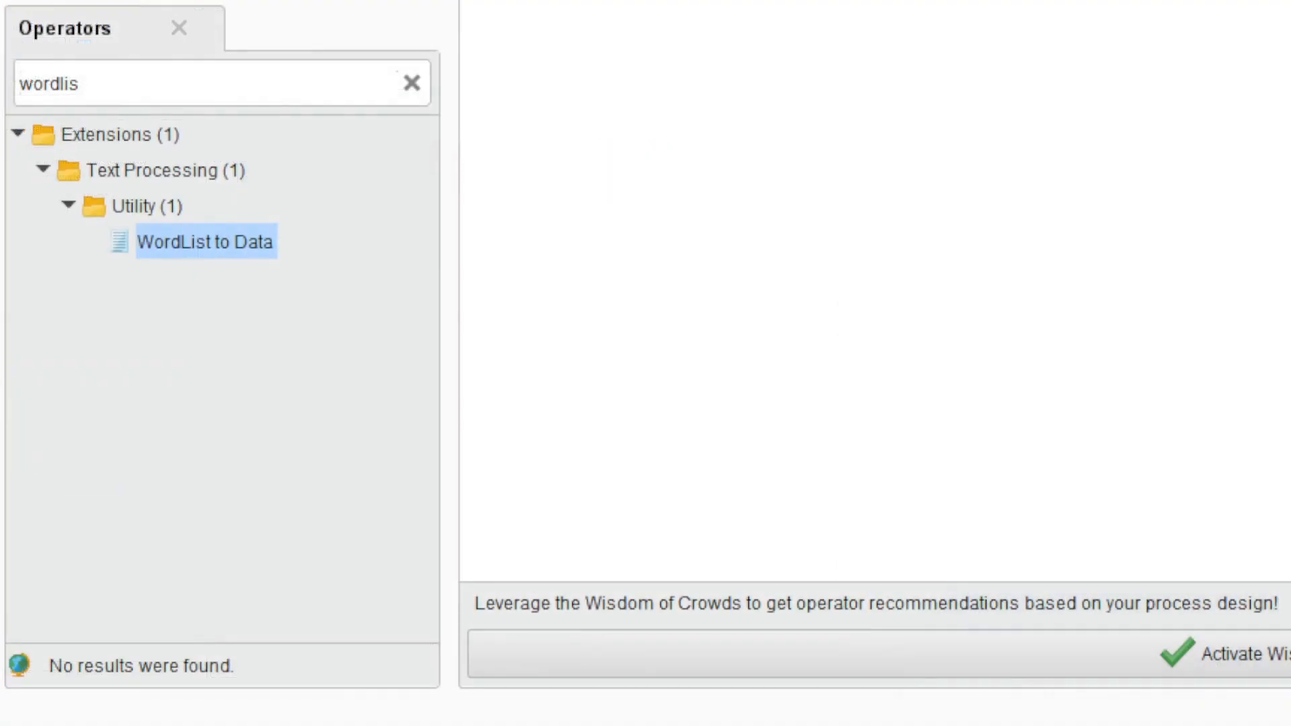
{"action": "double_click", "coordinate": [194, 86]}
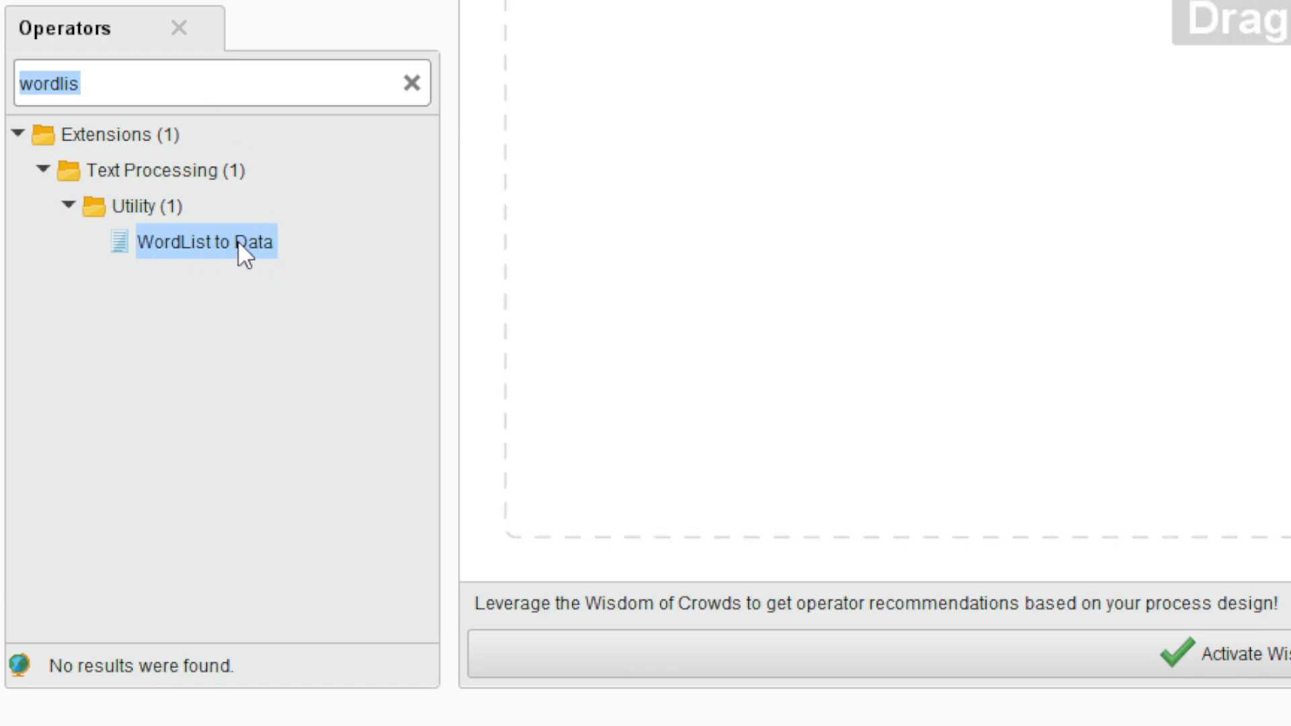
{"action": "left_click", "coordinate": [132, 137]}
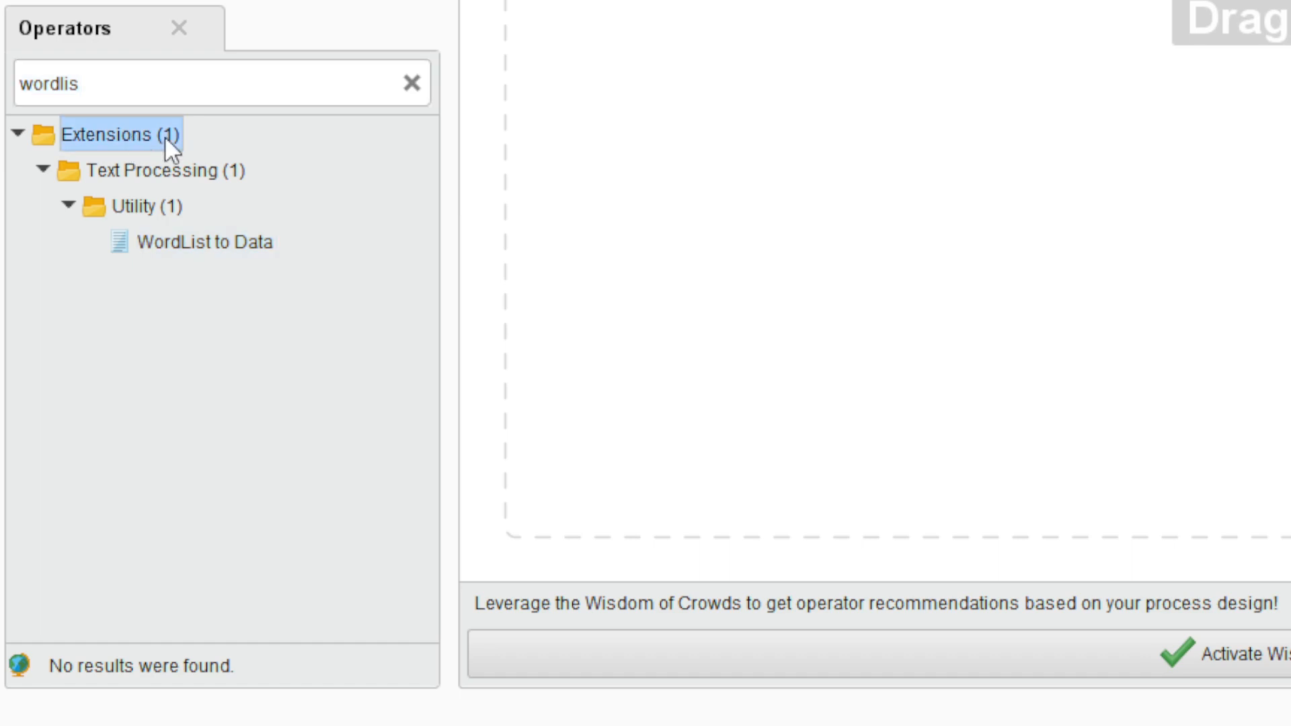
{"action": "left_click", "coordinate": [127, 170]}
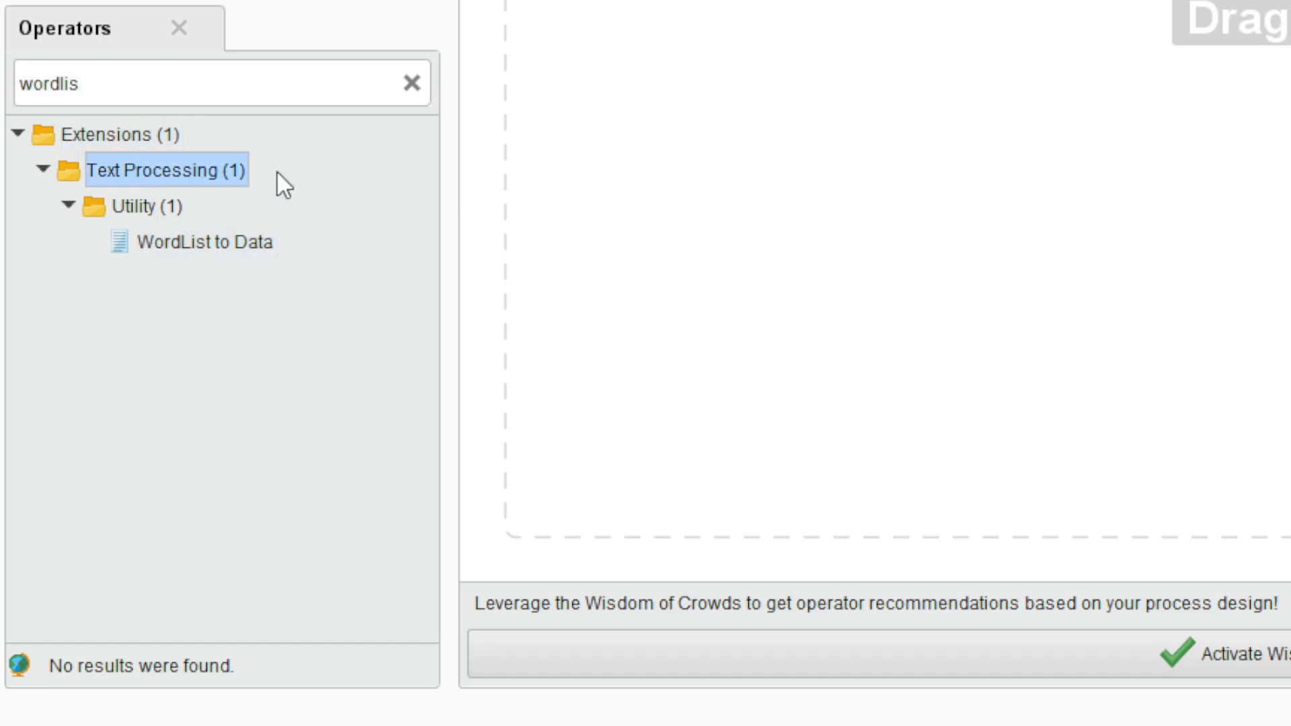
{"action": "left_click", "coordinate": [156, 204]}
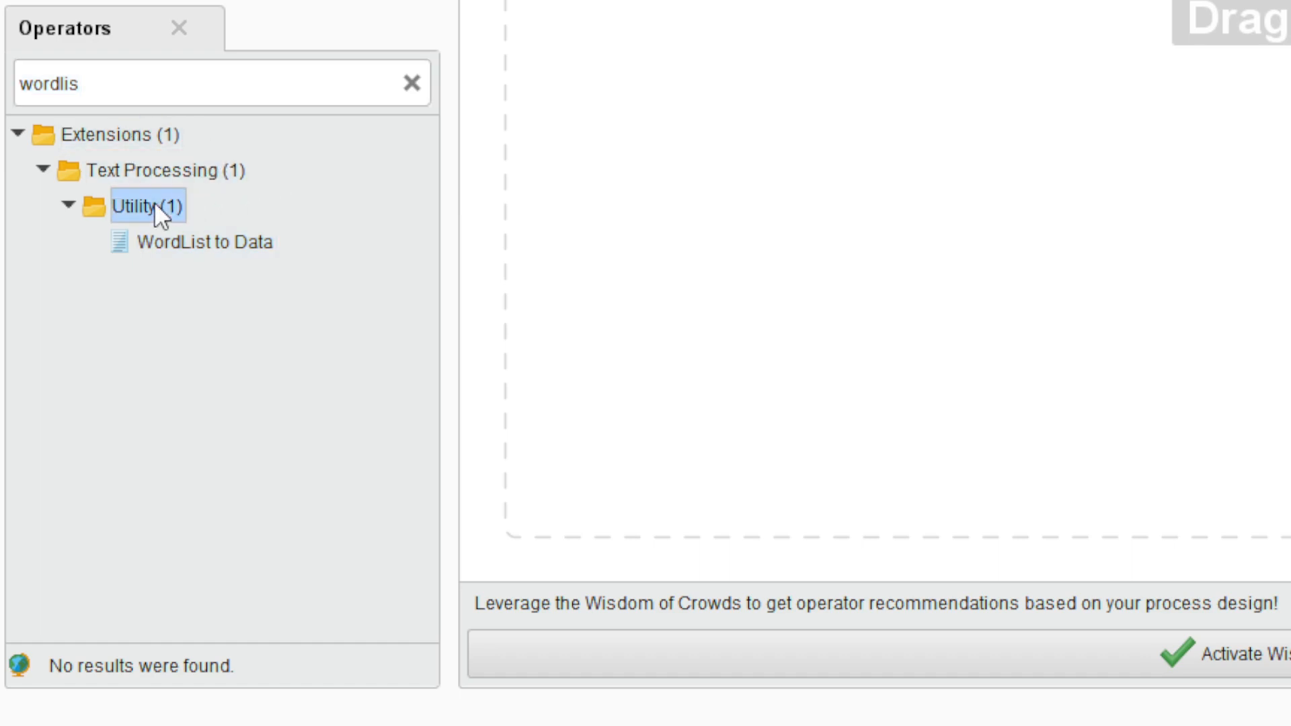
{"action": "left_click", "coordinate": [176, 239]}
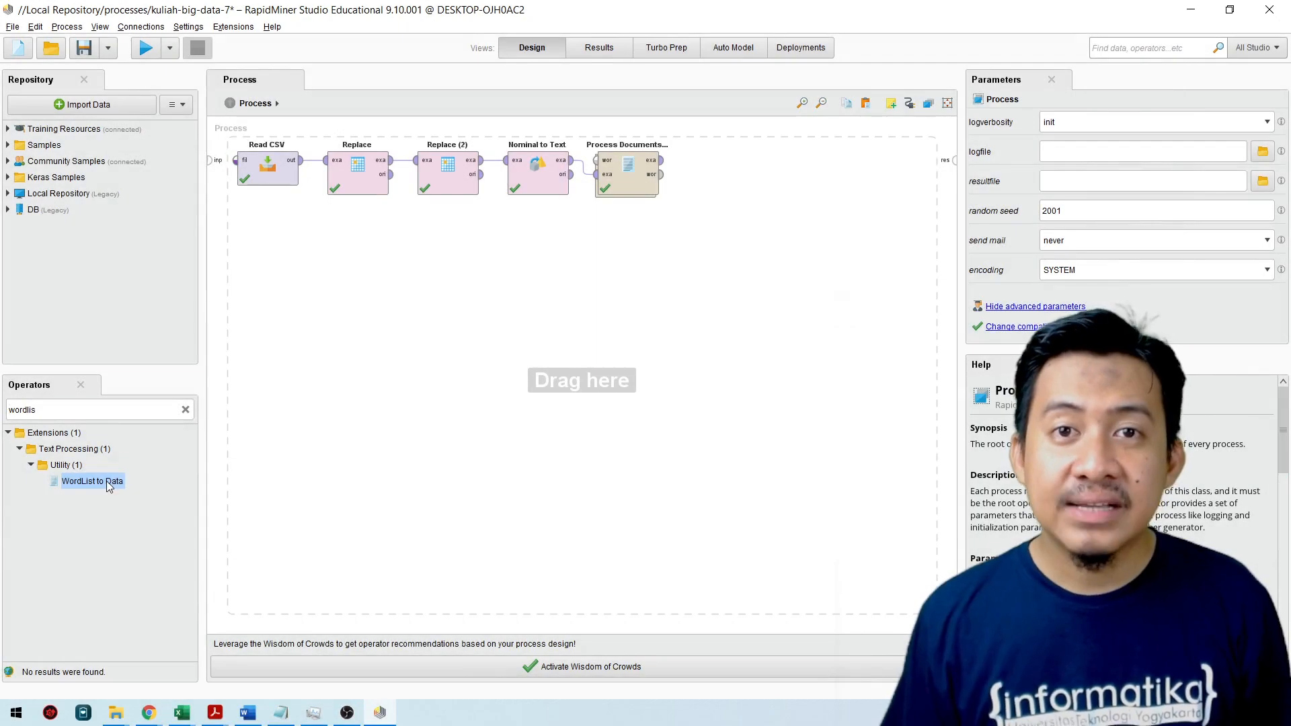
{"action": "left_click_drag", "start_coordinate": [109, 485], "coordinate": [692, 267]}
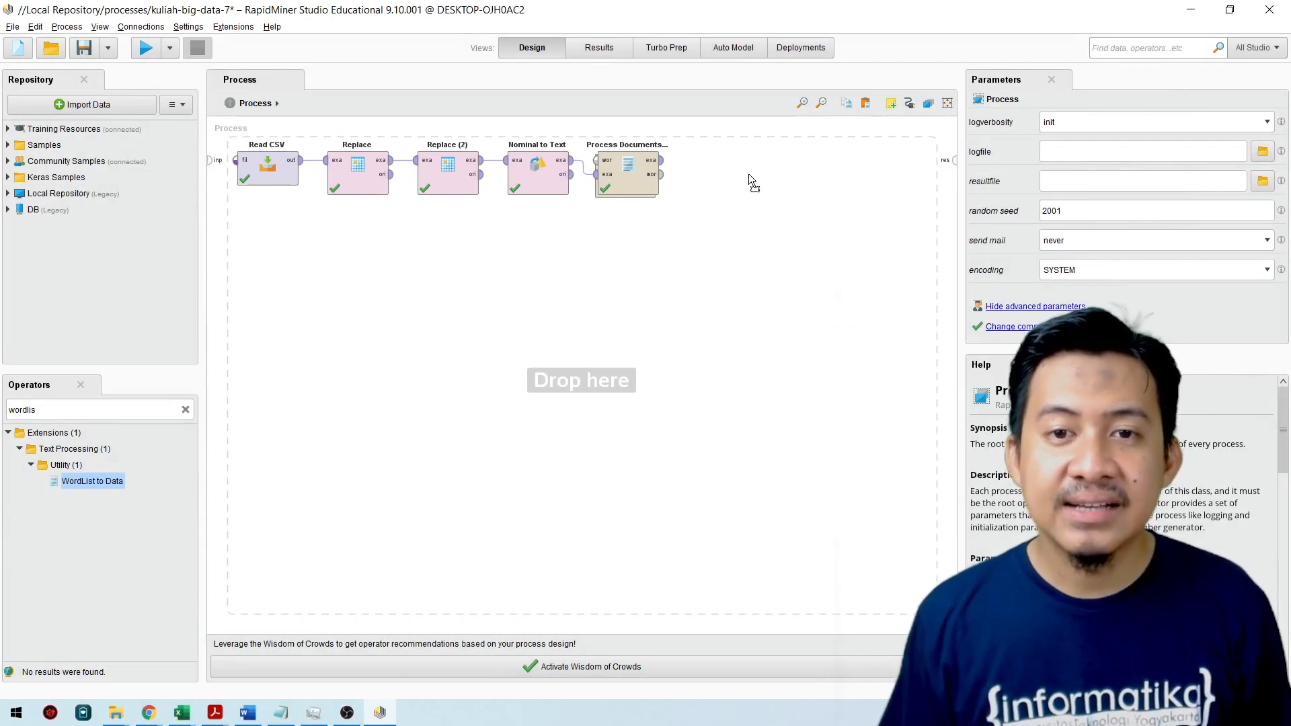
{"action": "left_click_drag", "start_coordinate": [748, 174], "coordinate": [748, 174]}
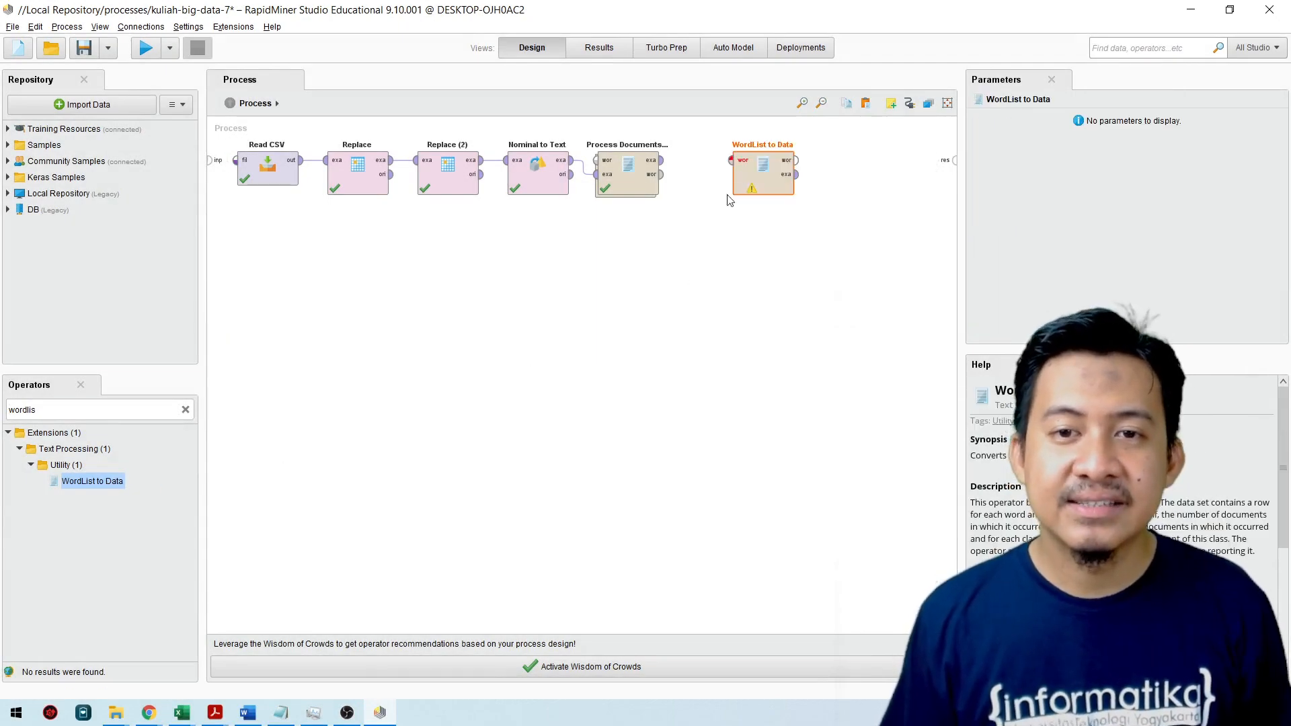
Connect the word list output of Process Documents from Data to WordList to Data, and place the two operators closer together.
{"action": "left_click", "coordinate": [639, 194]}
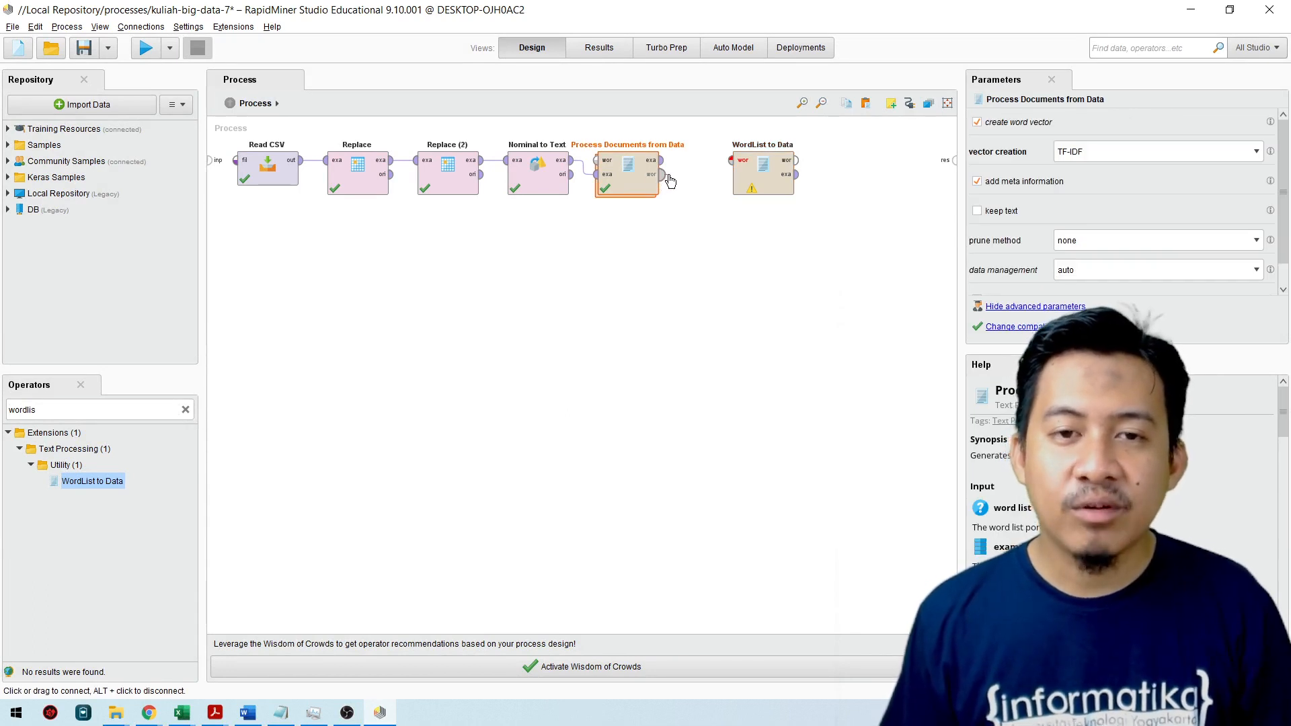
{"action": "left_click_drag", "start_coordinate": [670, 179], "coordinate": [733, 161]}
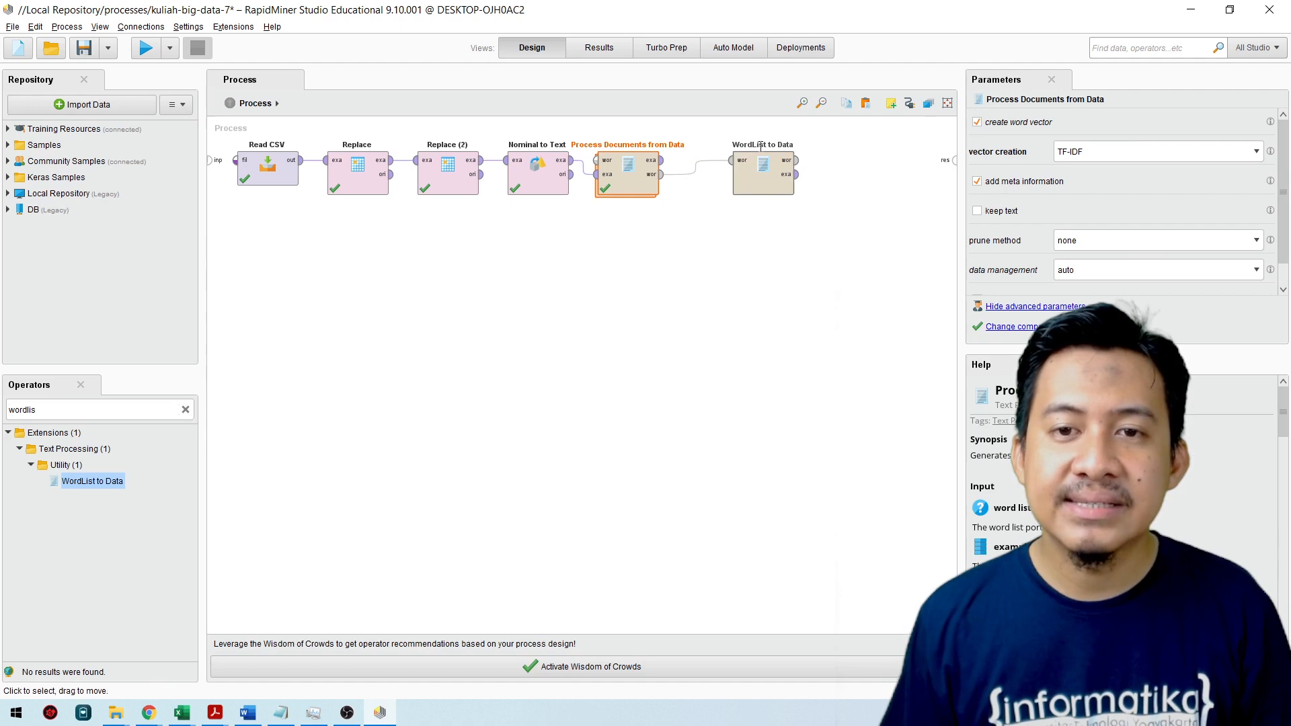
{"action": "left_click", "coordinate": [759, 180]}
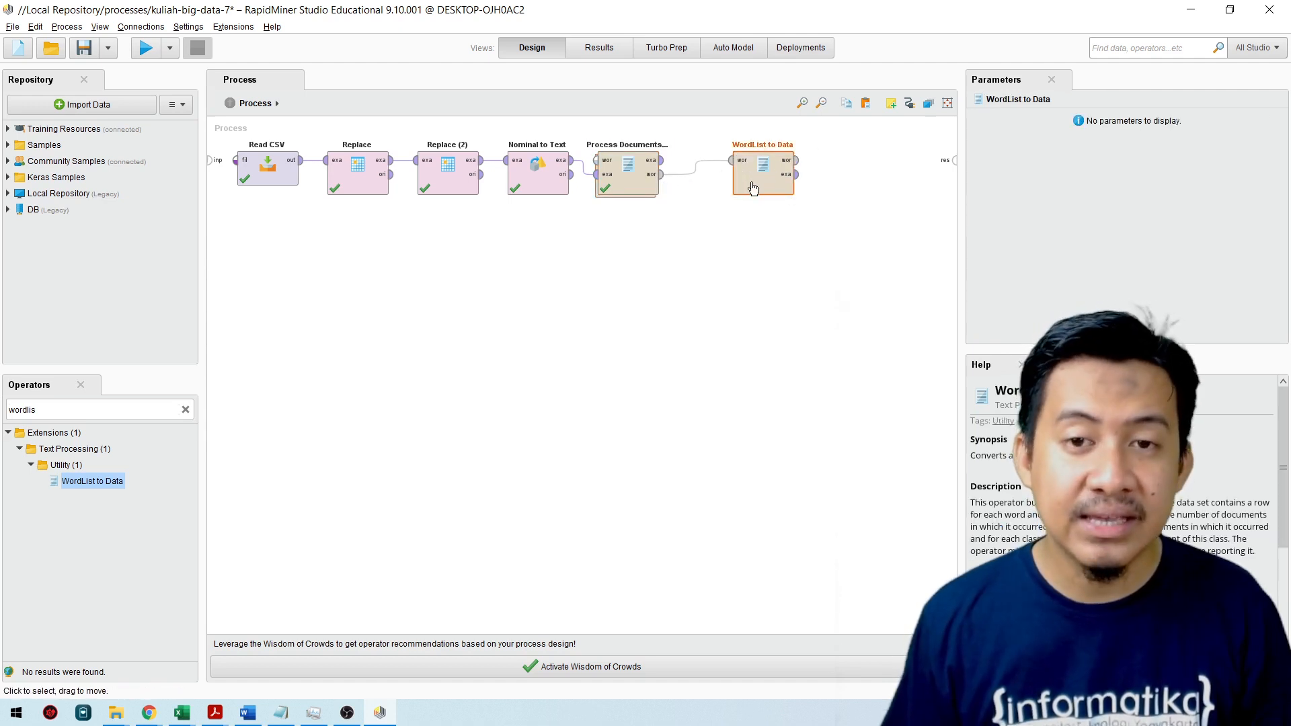
{"action": "left_click_drag", "start_coordinate": [753, 184], "coordinate": [723, 186]}
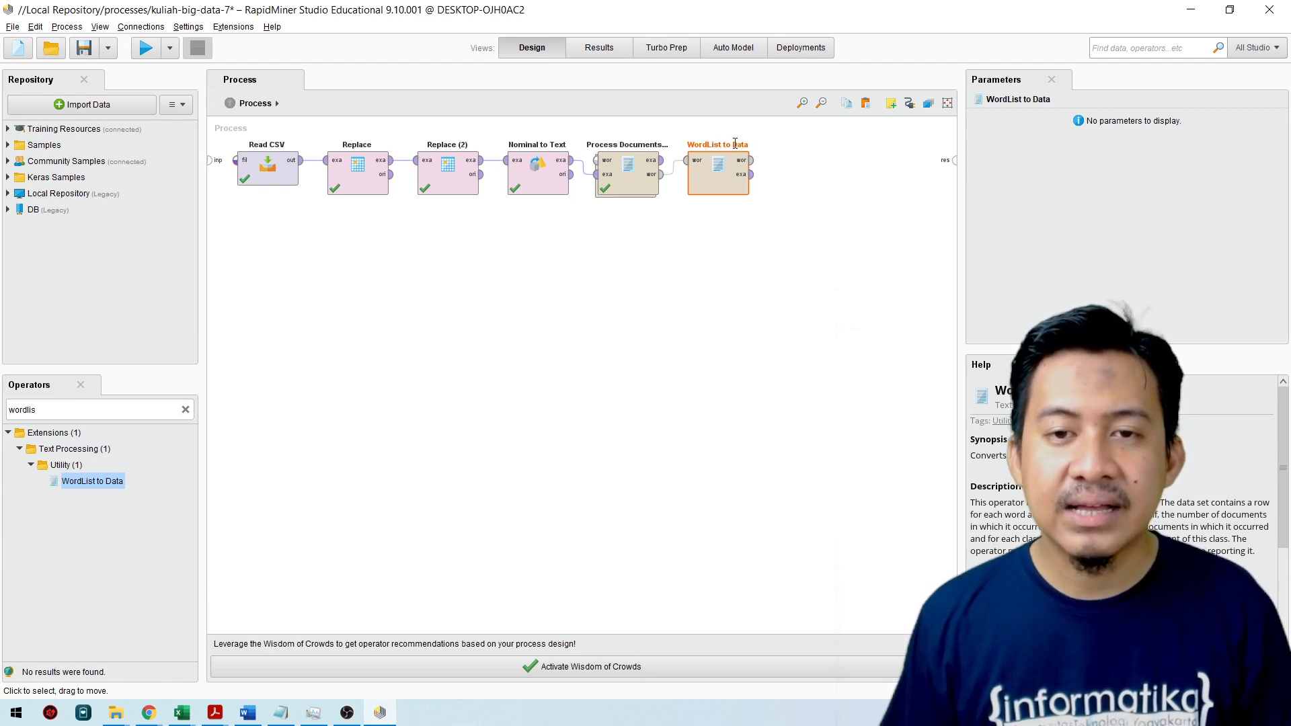
Connect the example set output of WordList to Data to the process result and run the process.
{"action": "left_click", "coordinate": [751, 174]}
{"action": "left_click", "coordinate": [954, 160]}
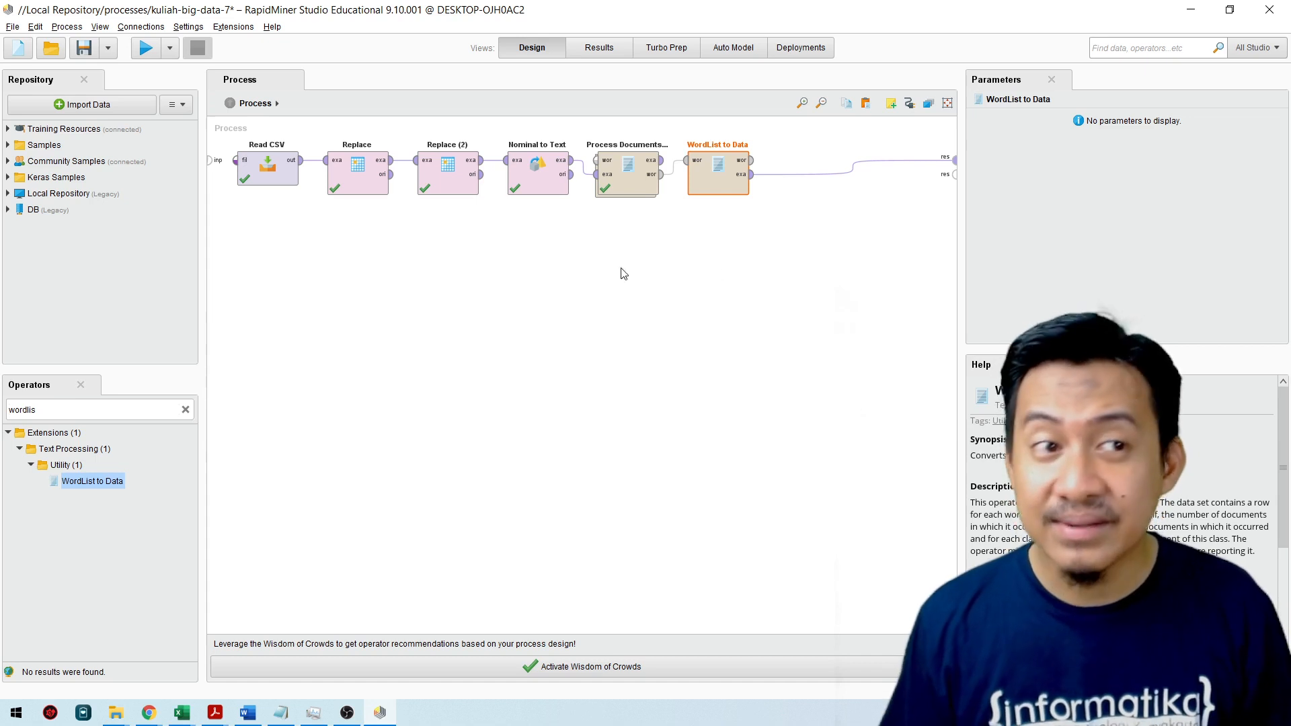
{"action": "left_click", "coordinate": [145, 48]}
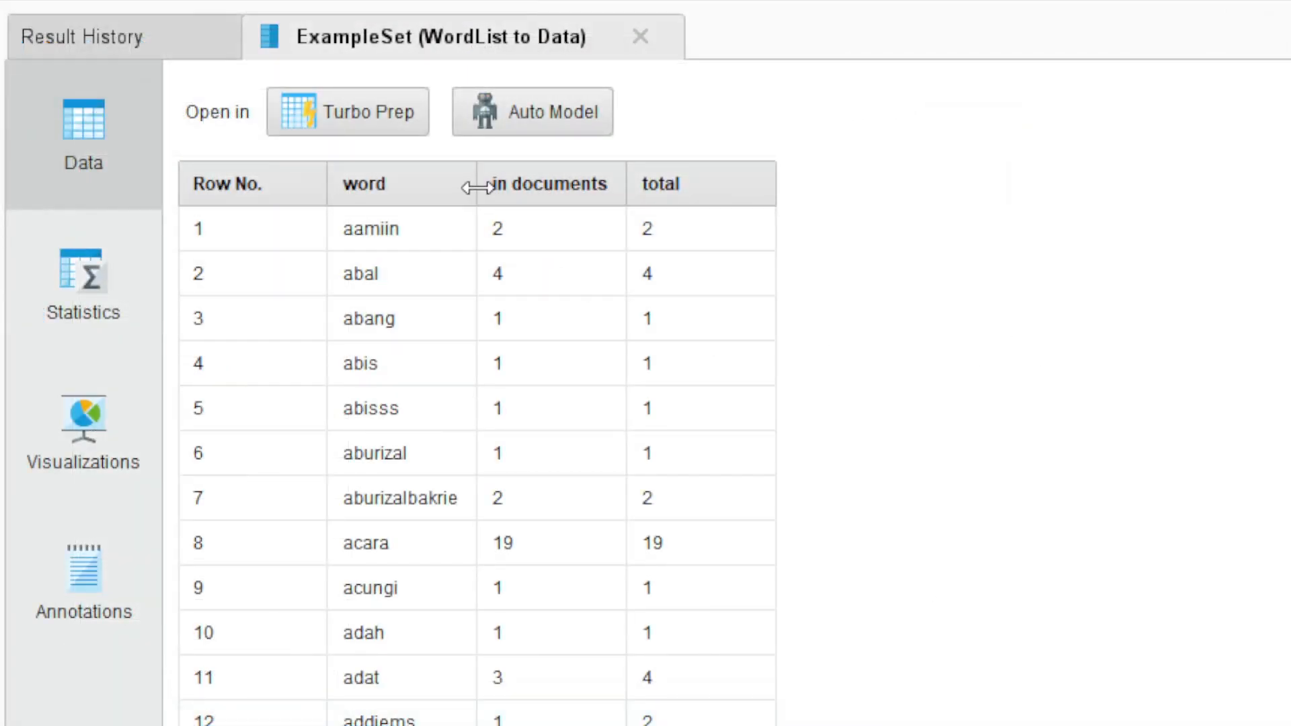
Widen the word, in documents and total columns of the WordList to Data result table.
{"action": "left_click_drag", "start_coordinate": [477, 187], "coordinate": [509, 185]}
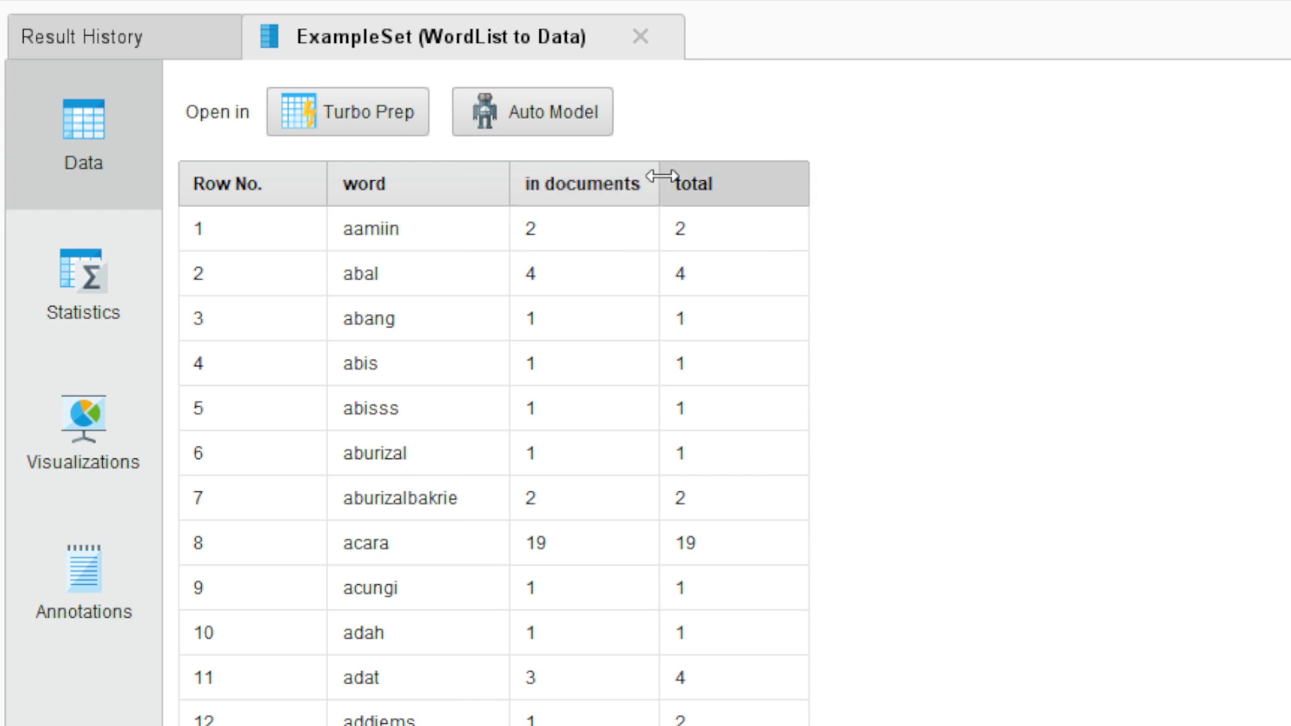
{"action": "left_click_drag", "start_coordinate": [661, 176], "coordinate": [698, 176]}
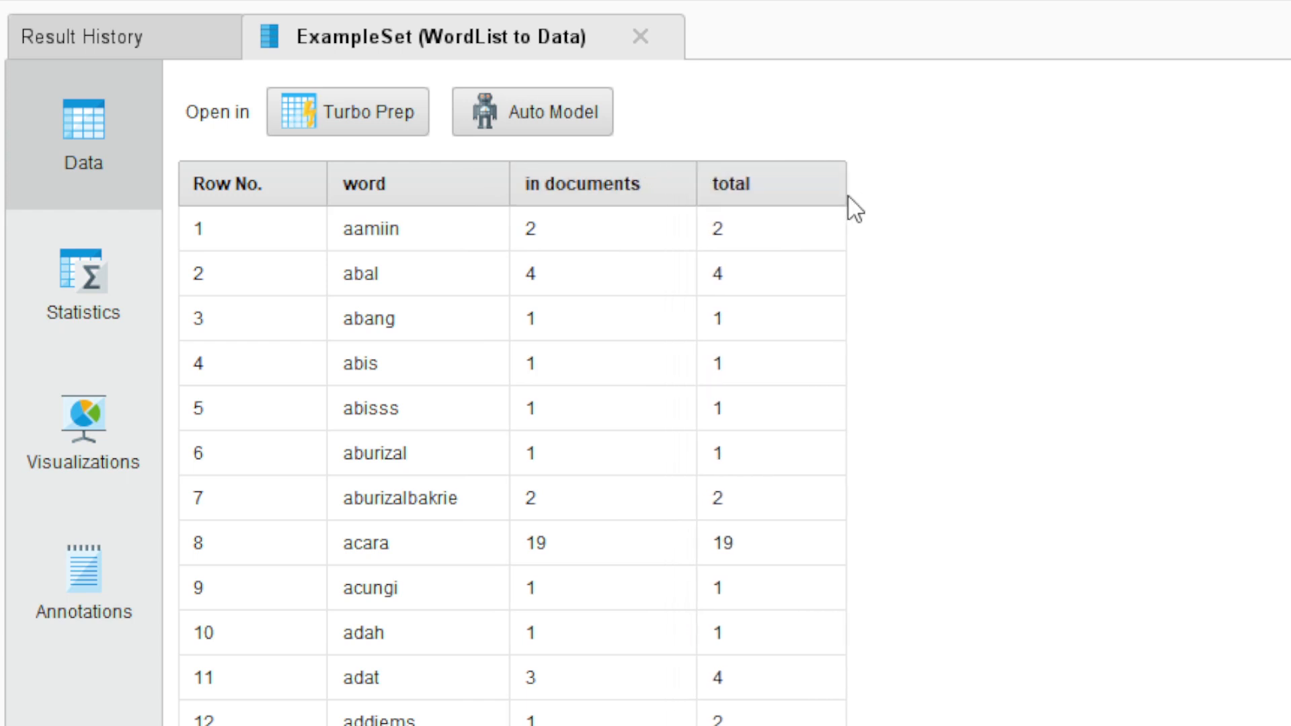
{"action": "left_click_drag", "start_coordinate": [847, 191], "coordinate": [874, 190]}
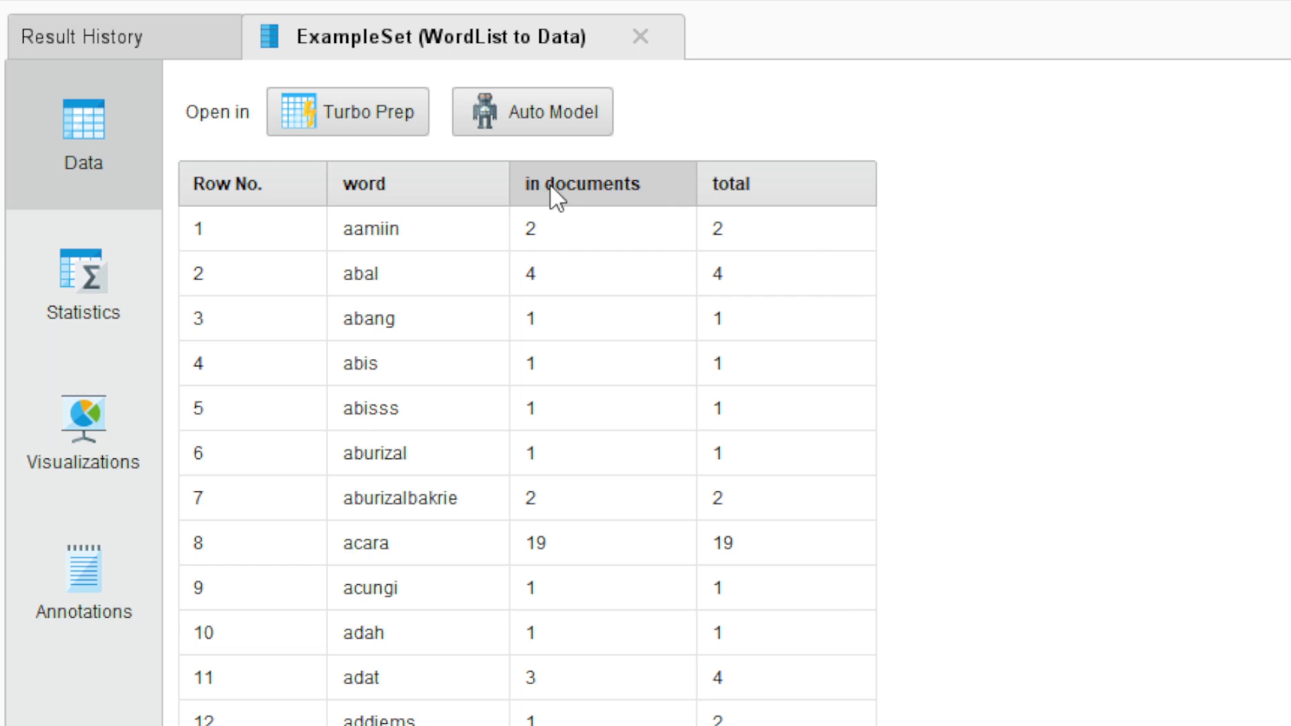
Compare the in documents and total values of the words "aamiin" and "abal" in the example set.
{"action": "mouse_move", "coordinate": [557, 197]}
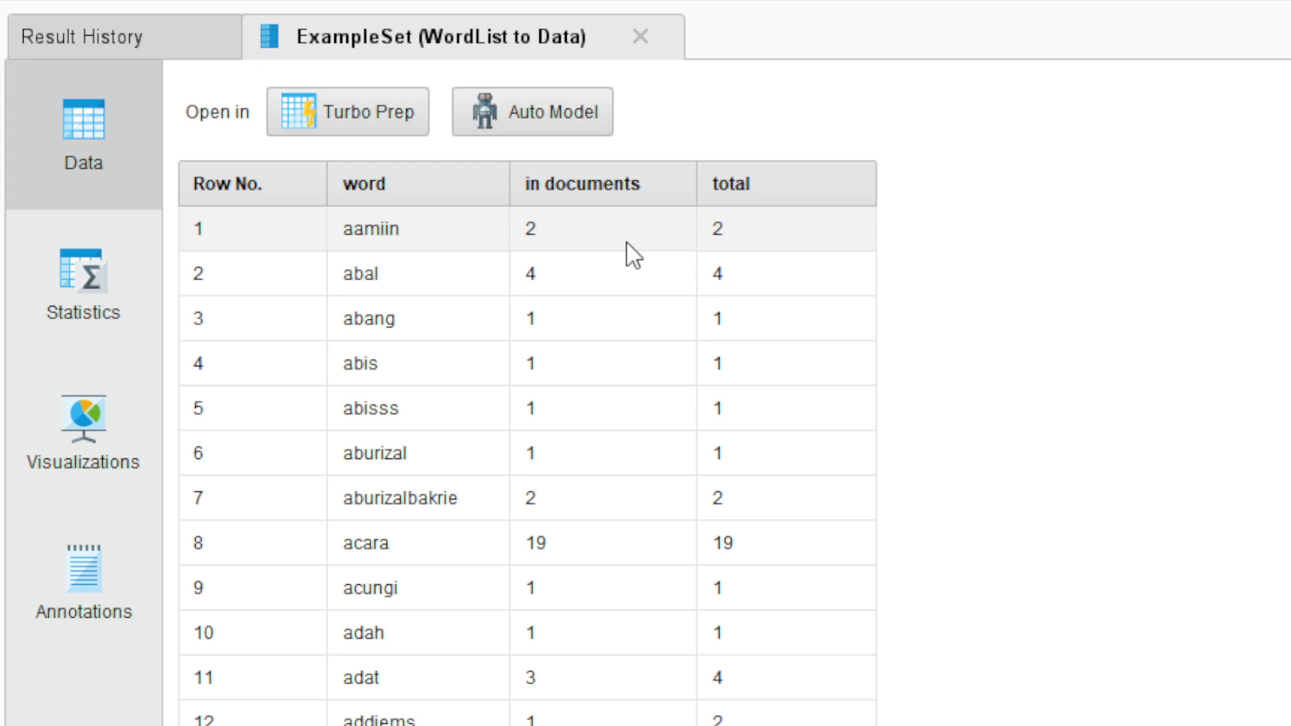
{"action": "left_click_drag", "start_coordinate": [477, 243], "coordinate": [782, 232]}
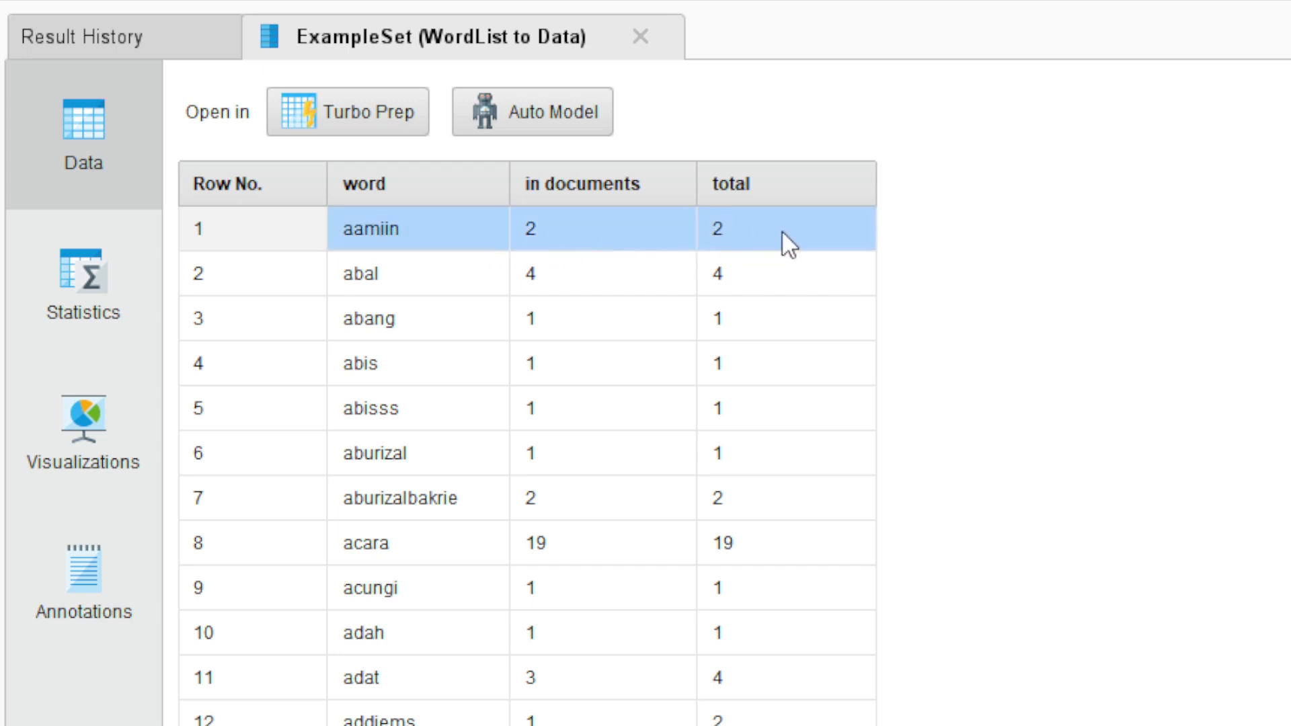
{"action": "left_click_drag", "start_coordinate": [427, 285], "coordinate": [728, 281]}
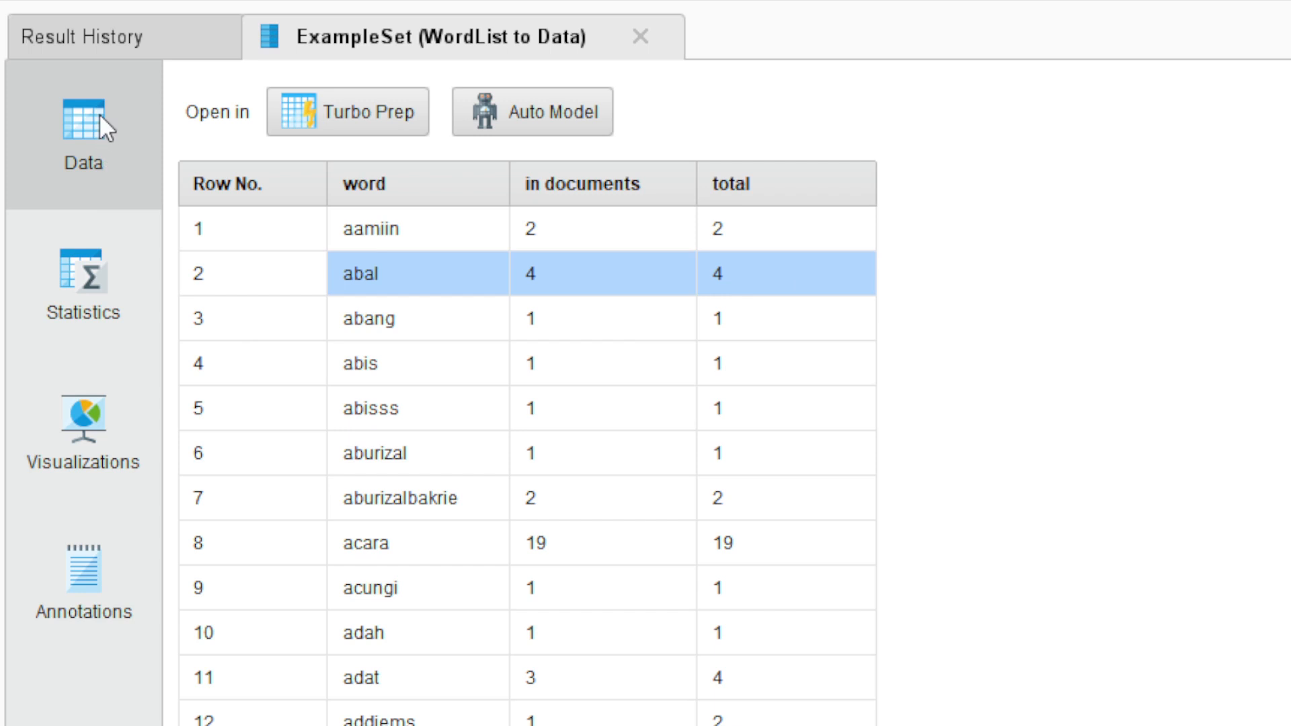
Look through the example set's statistics, visualizations and annotations, finishing at its data table.
{"action": "left_click", "coordinate": [106, 298]}
{"action": "left_click", "coordinate": [105, 443]}
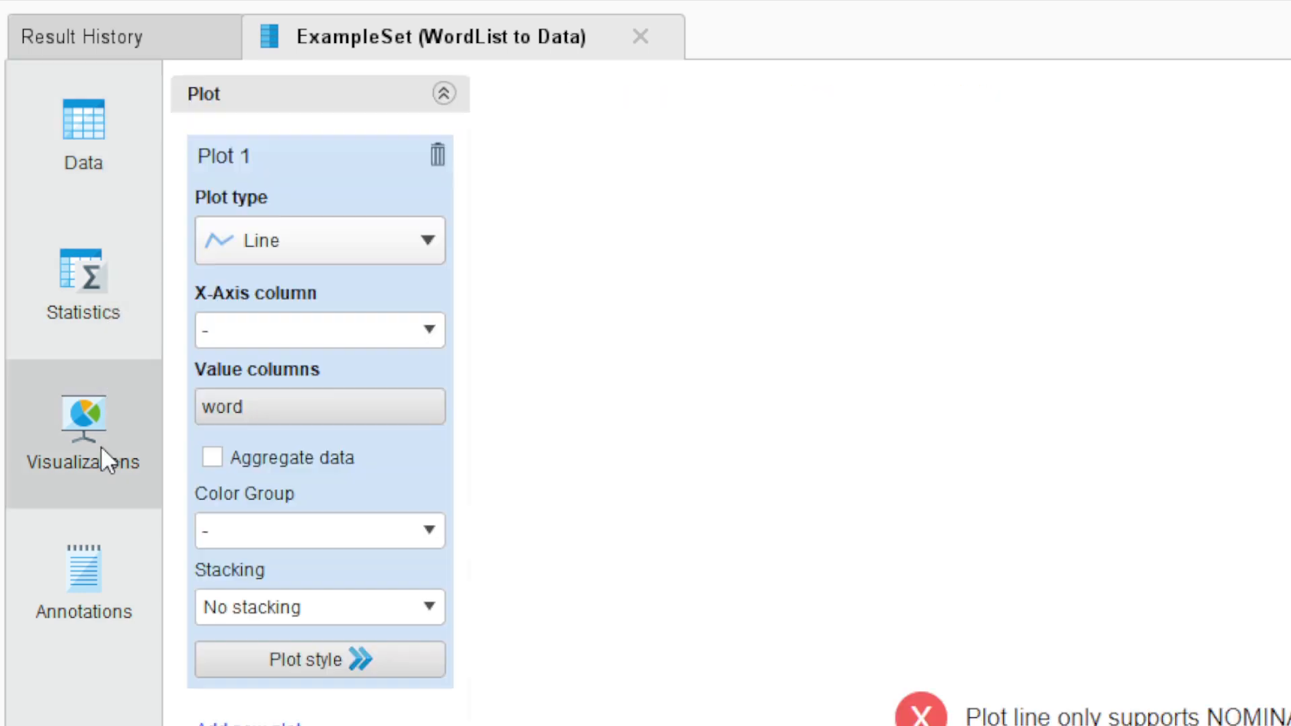
{"action": "left_click", "coordinate": [90, 591]}
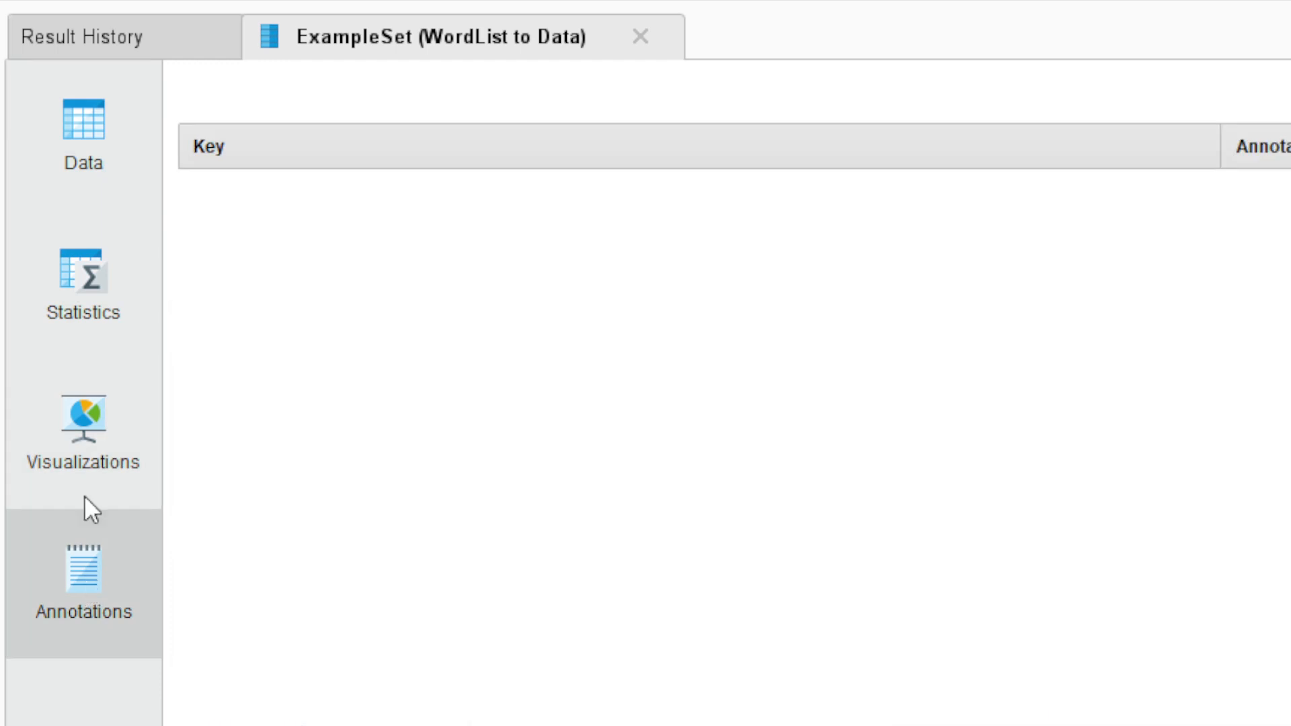
{"action": "left_click", "coordinate": [106, 142]}
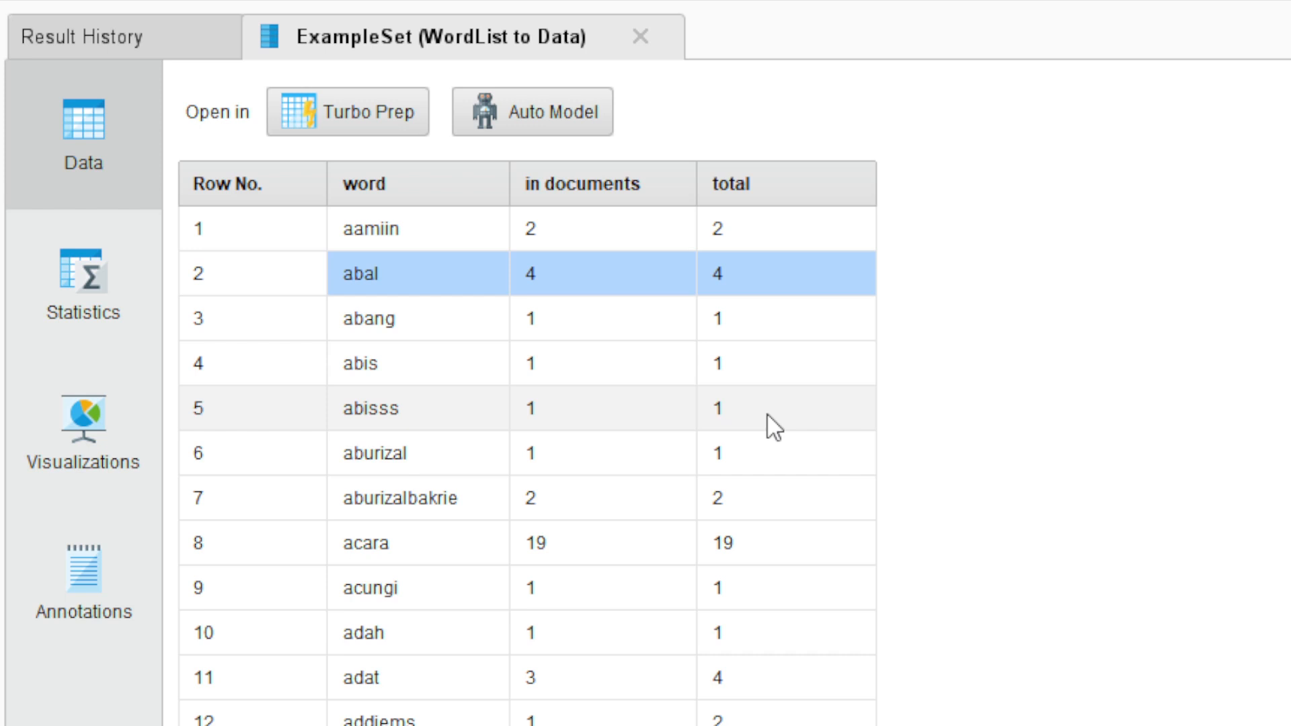
Set the X-axis column of the example set's line plot to word.
{"action": "left_click", "coordinate": [70, 440]}
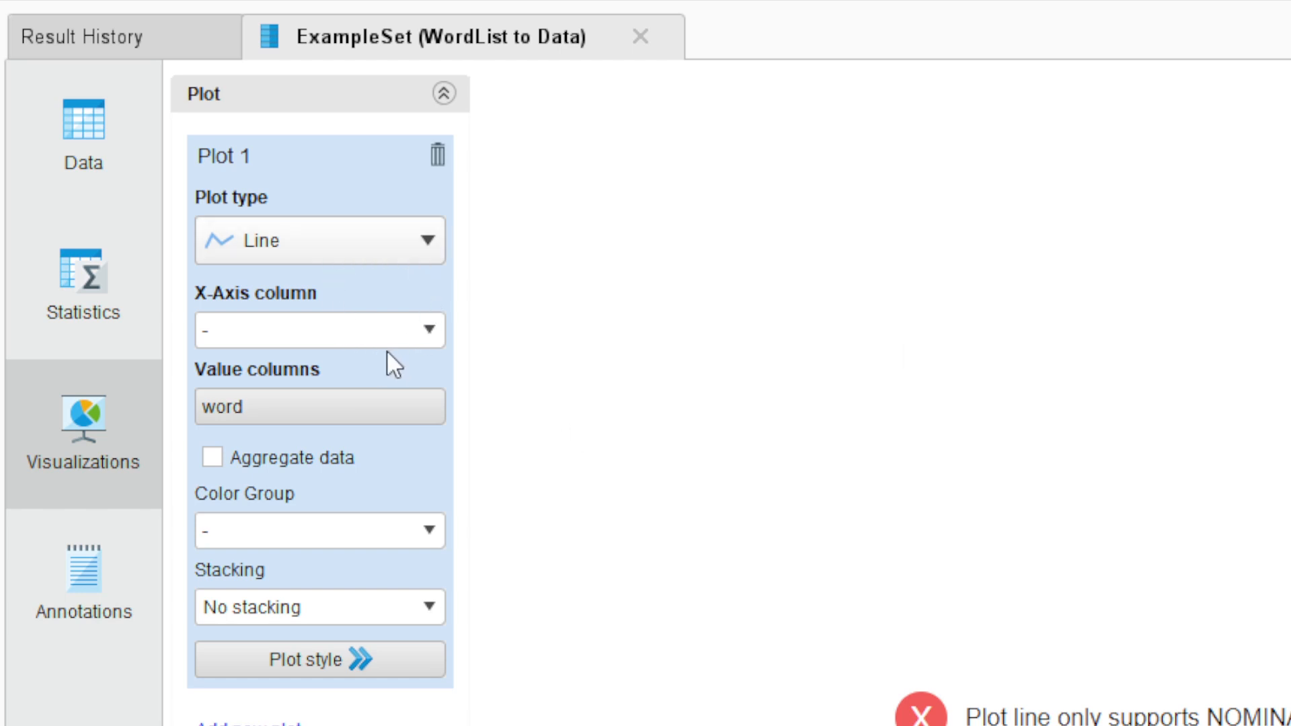
{"action": "left_click", "coordinate": [430, 329]}
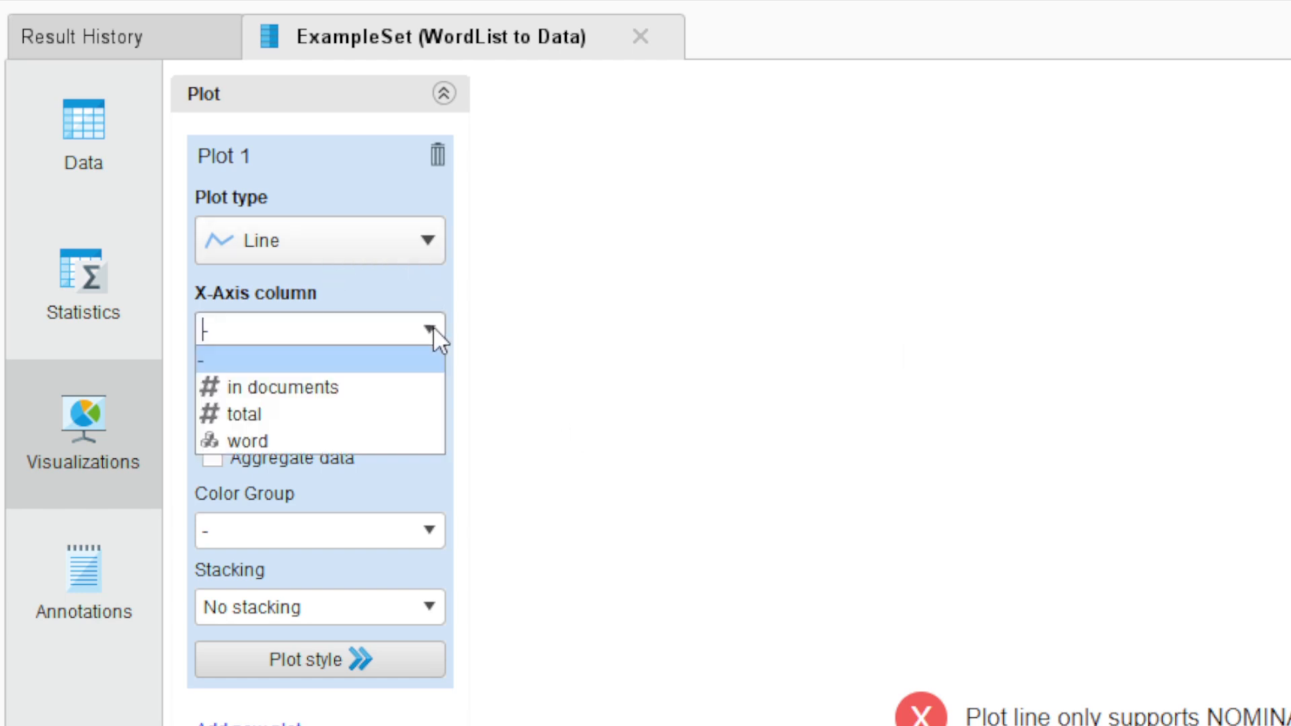
{"action": "left_click", "coordinate": [330, 431]}
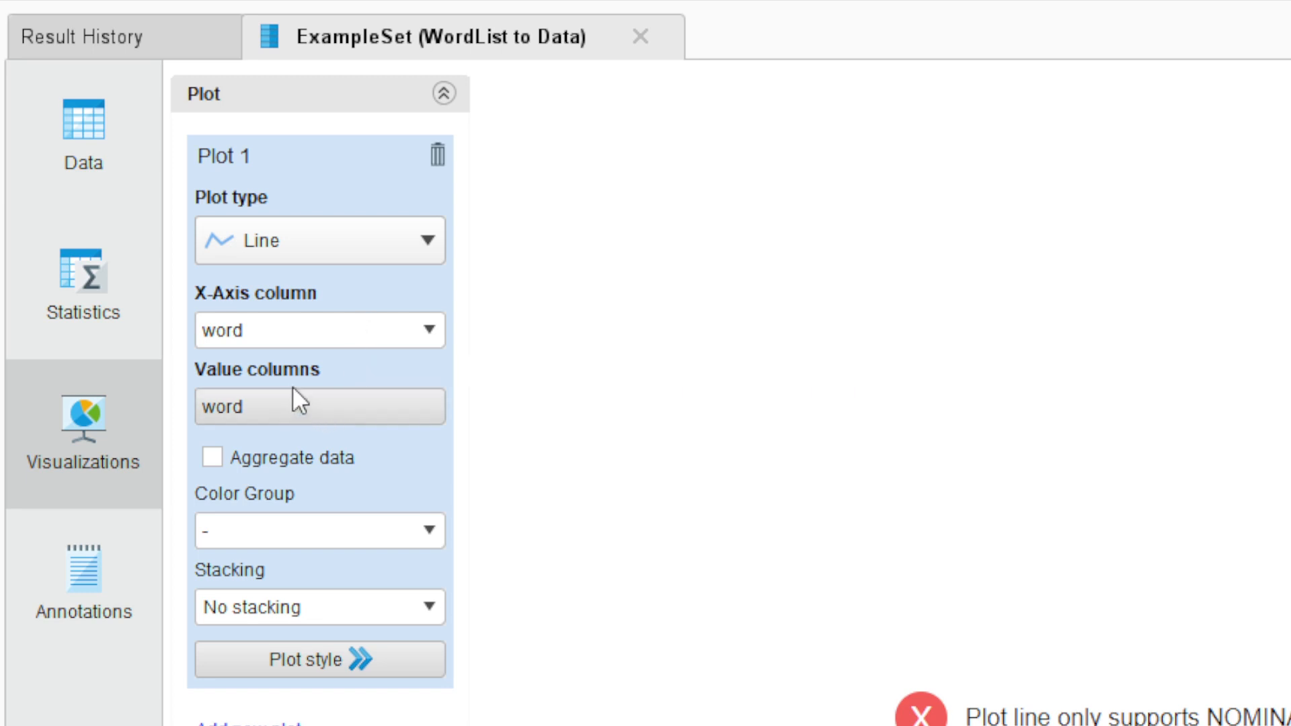
Replace word with total as the line plot's value column and apply the selection.
{"action": "left_click", "coordinate": [293, 413]}
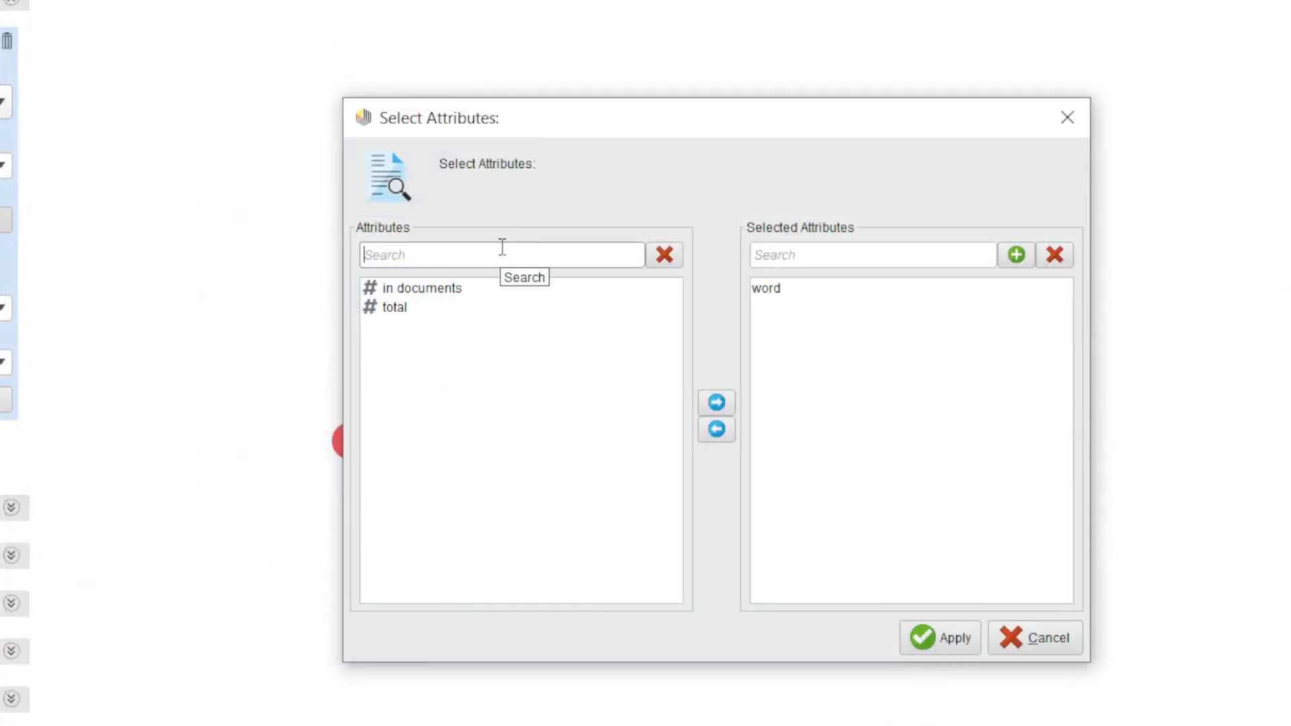
{"action": "left_click", "coordinate": [398, 313]}
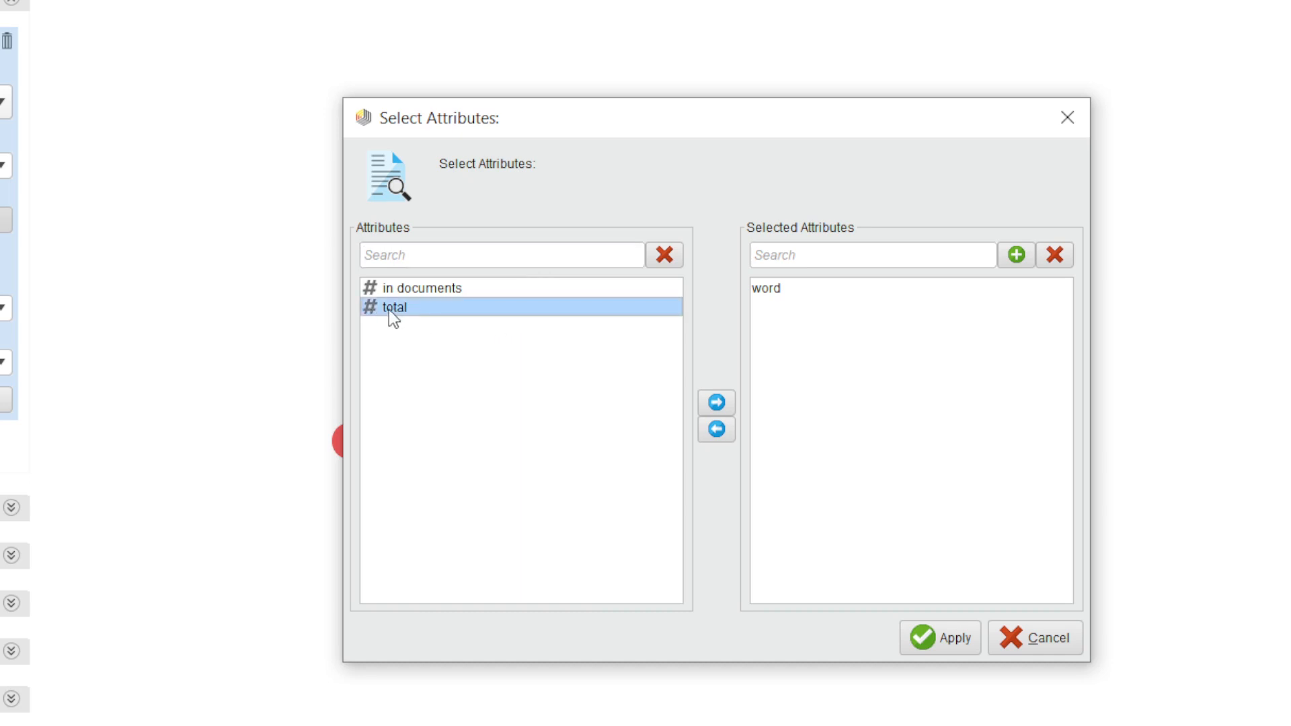
{"action": "left_click", "coordinate": [716, 403]}
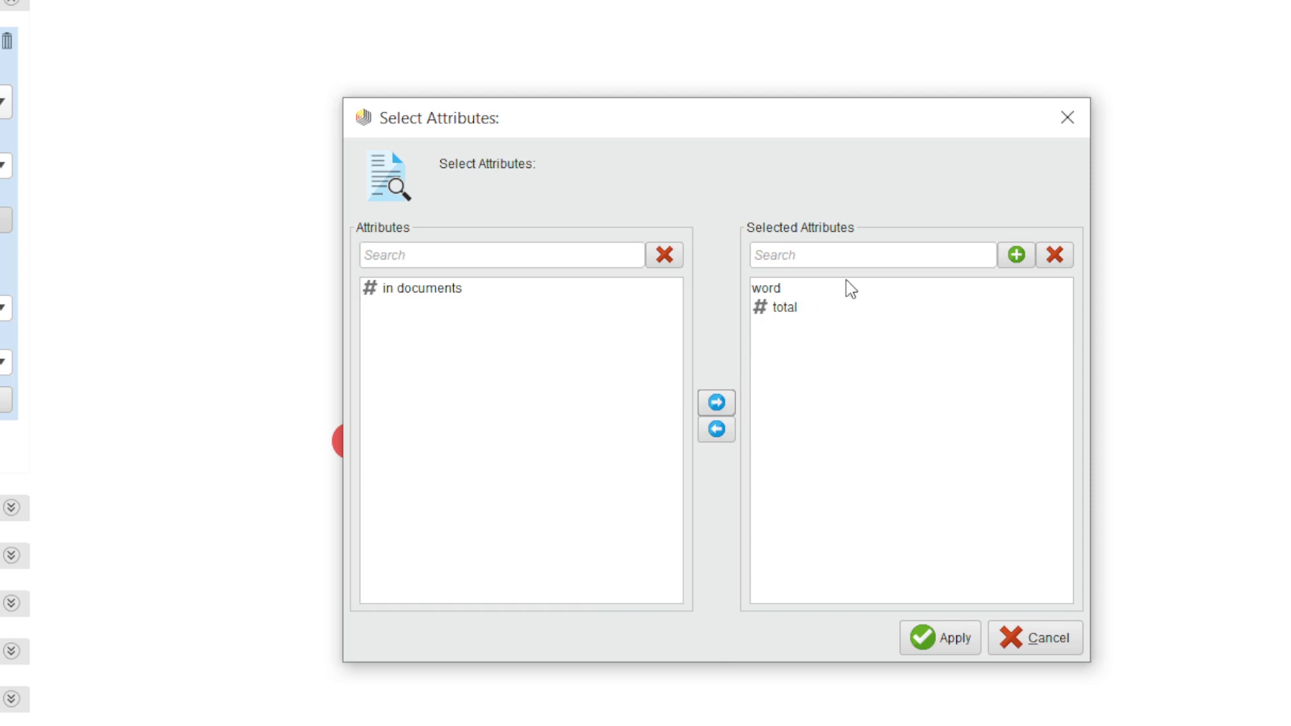
{"action": "left_click", "coordinate": [776, 294]}
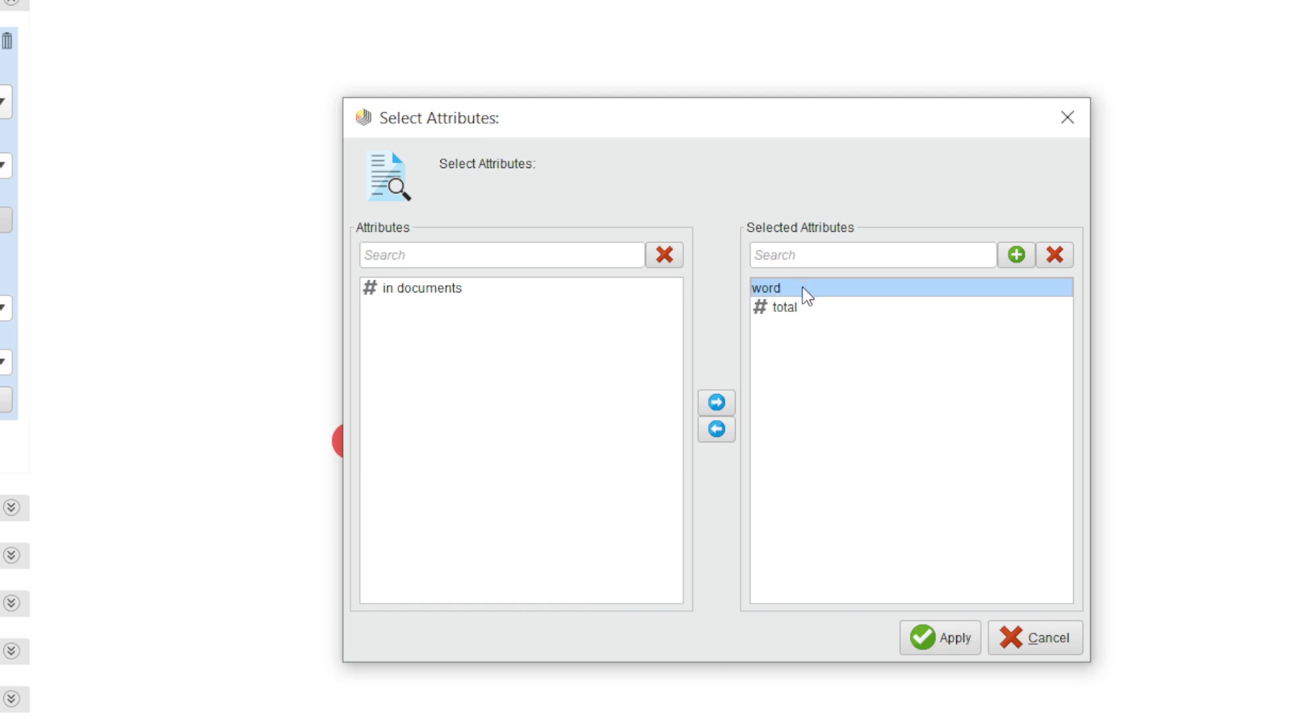
{"action": "left_click", "coordinate": [717, 431]}
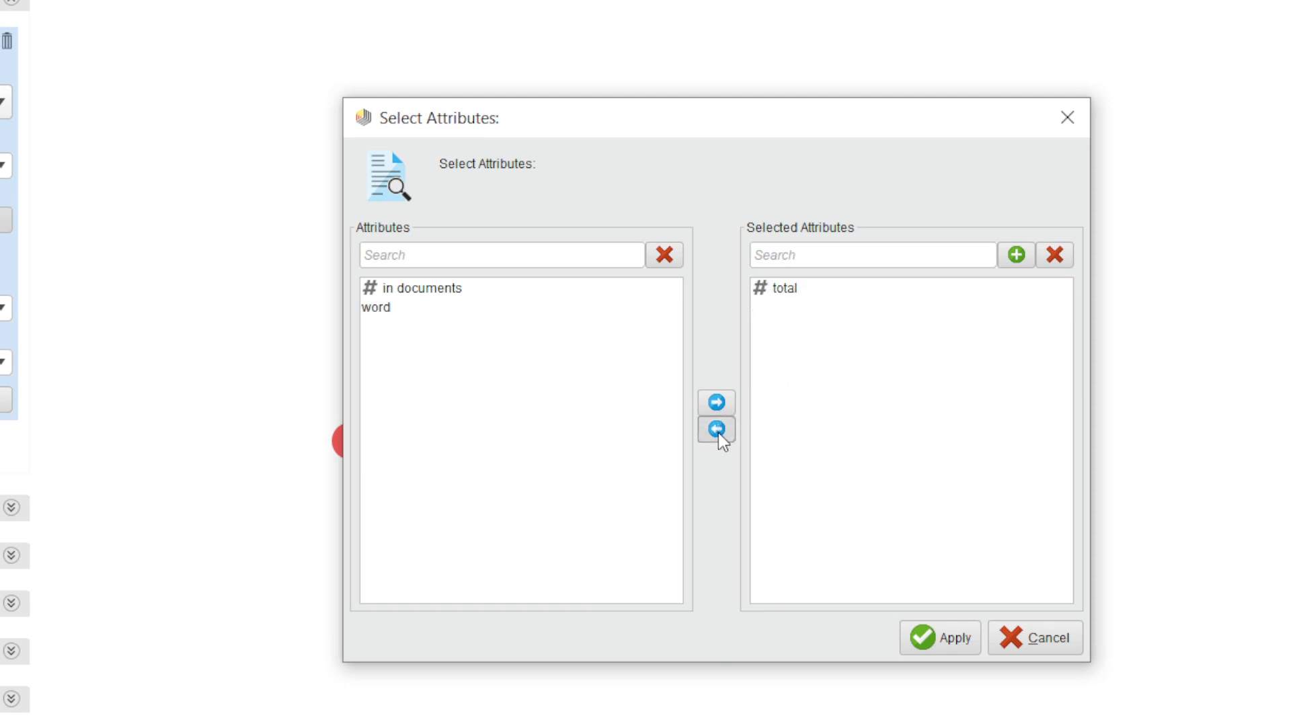
{"action": "left_click", "coordinate": [945, 644]}
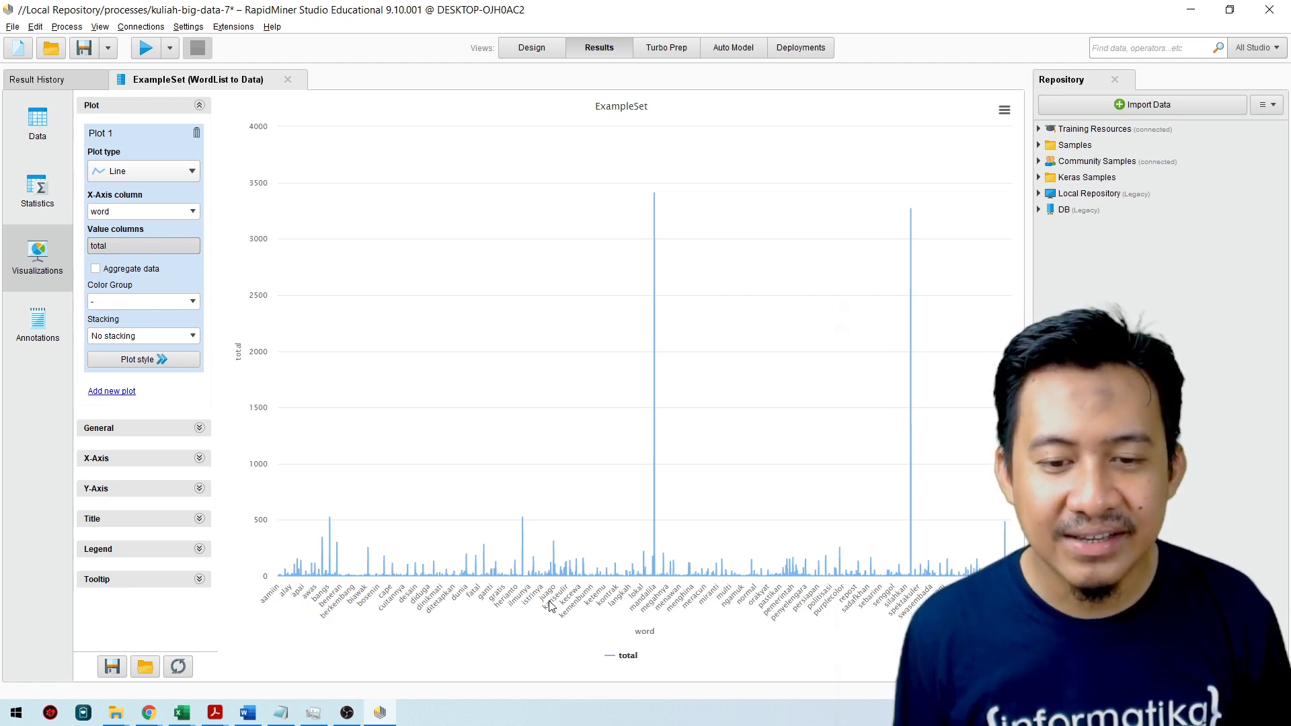
Change the example set's line plot to a Wordcloud with word as the value column and total as the weight.
{"action": "mouse_move", "coordinate": [654, 233]}
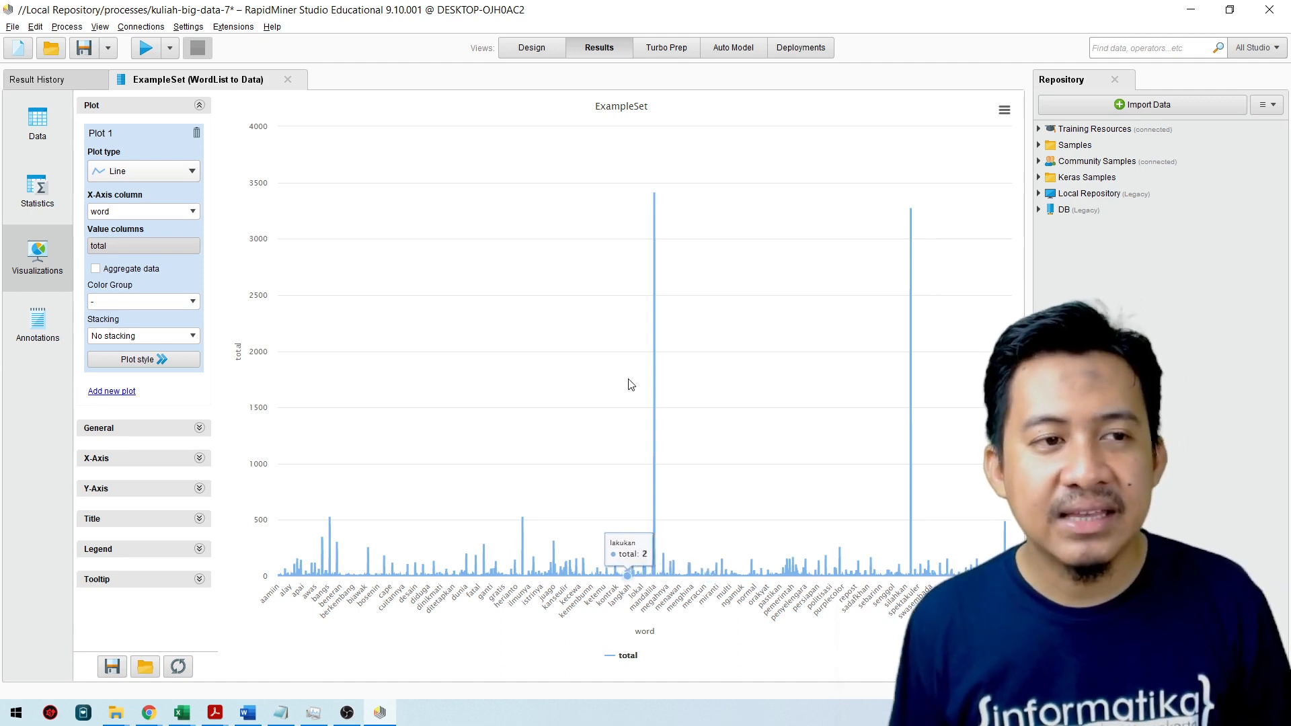
{"action": "left_click", "coordinate": [156, 172]}
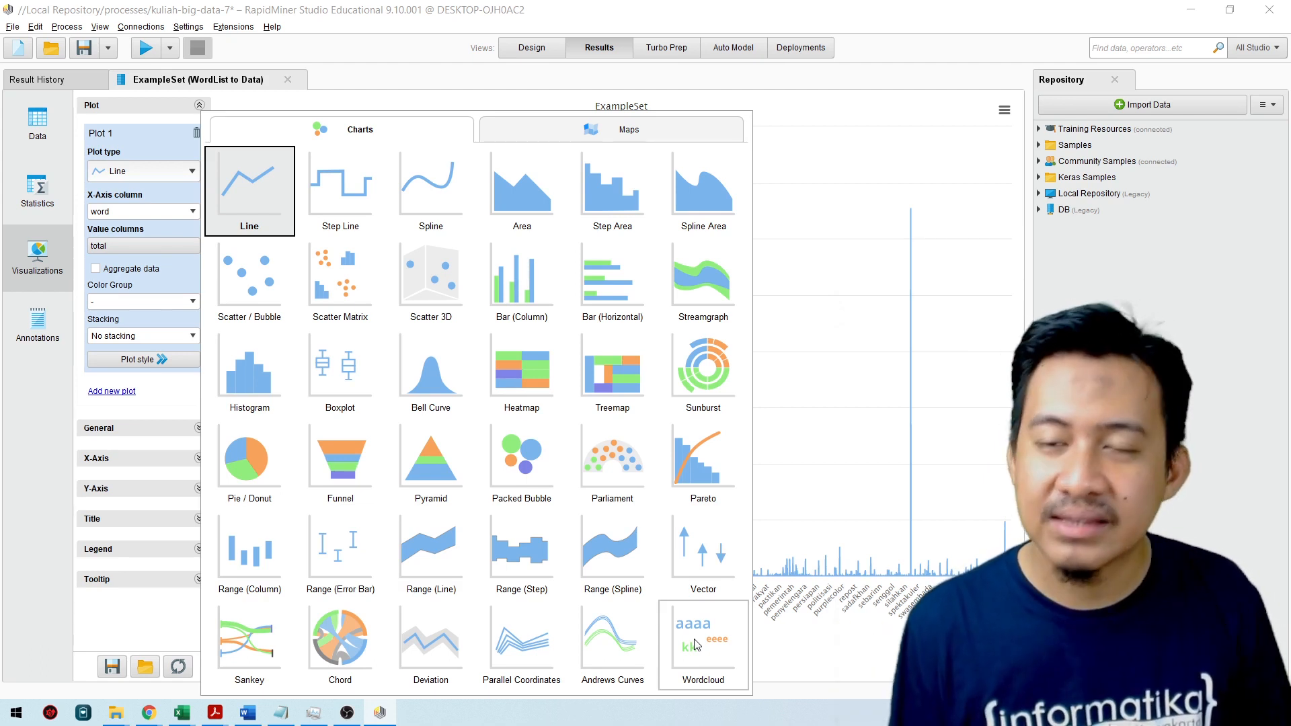
{"action": "left_click", "coordinate": [714, 642]}
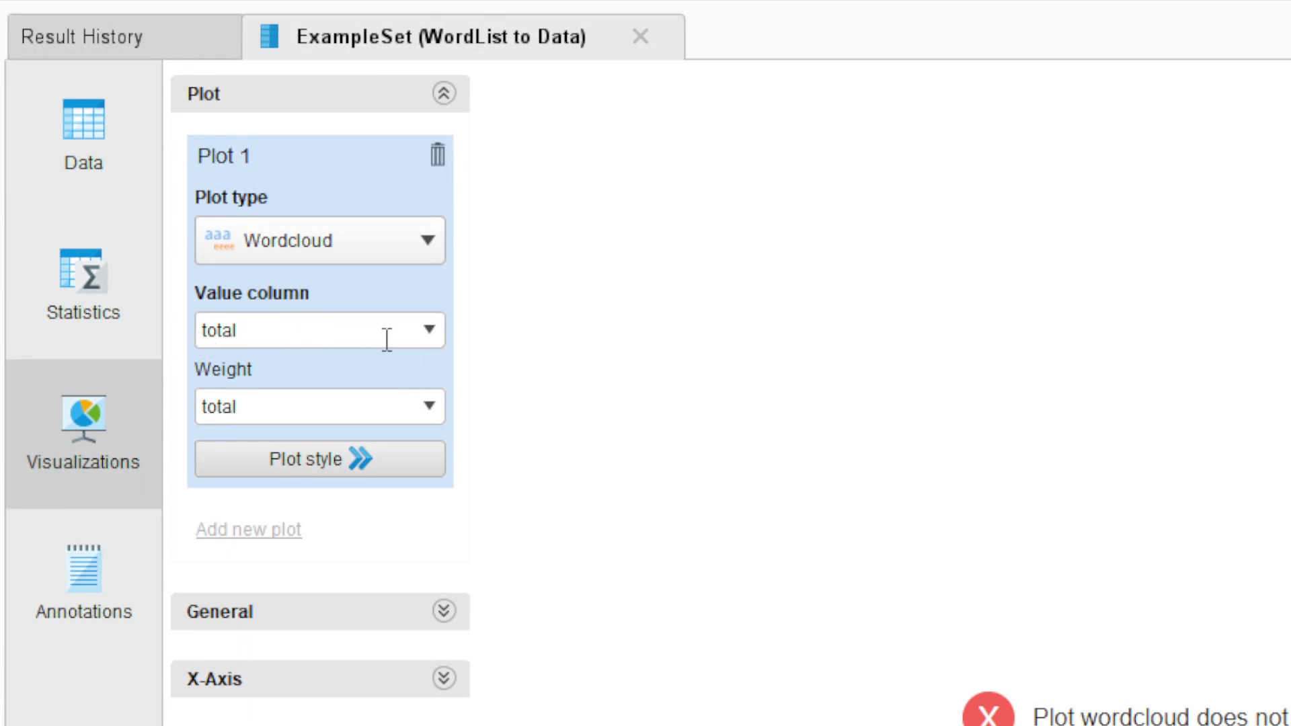
{"action": "left_click", "coordinate": [440, 335]}
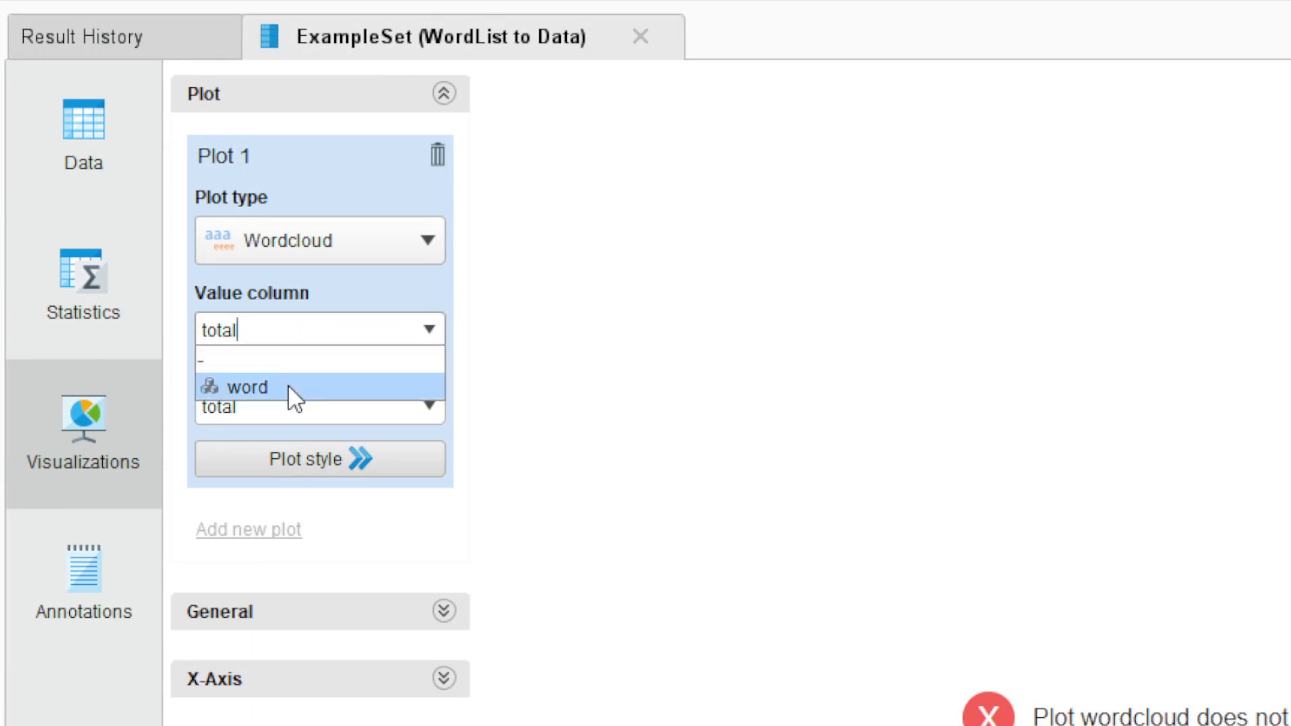
{"action": "left_click", "coordinate": [246, 387]}
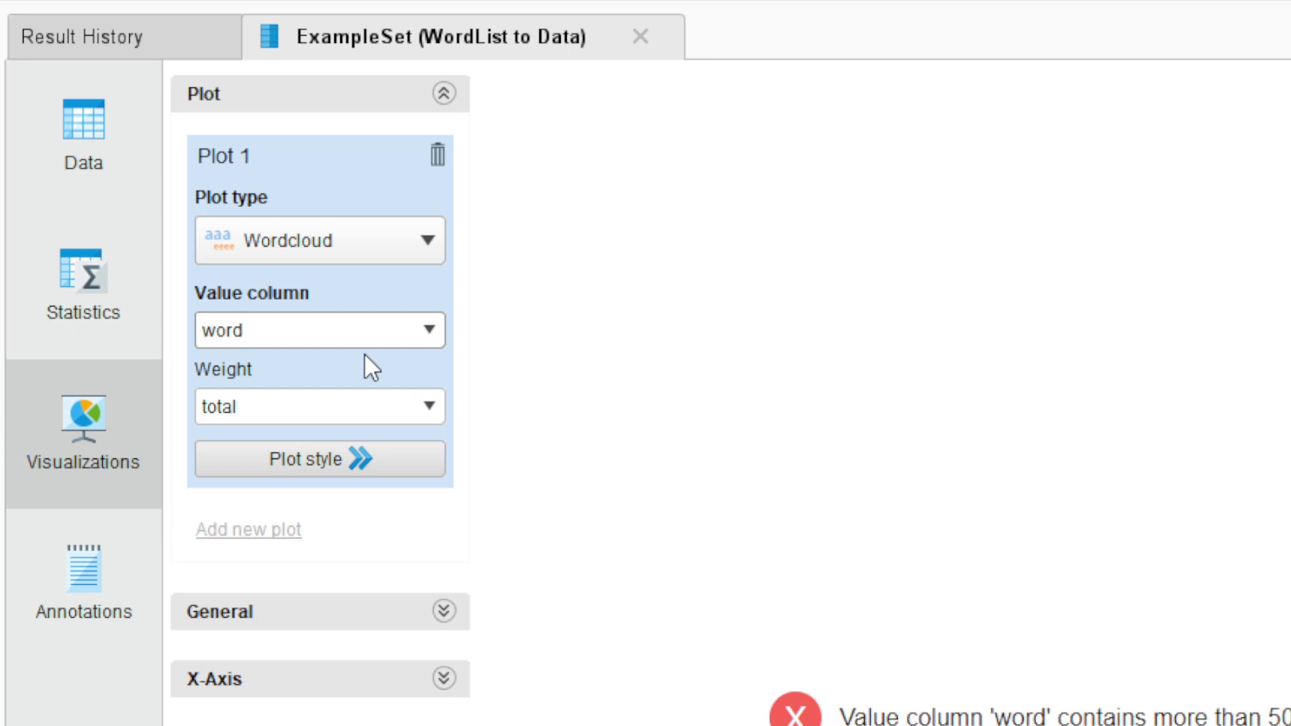
{"action": "left_click", "coordinate": [432, 406]}
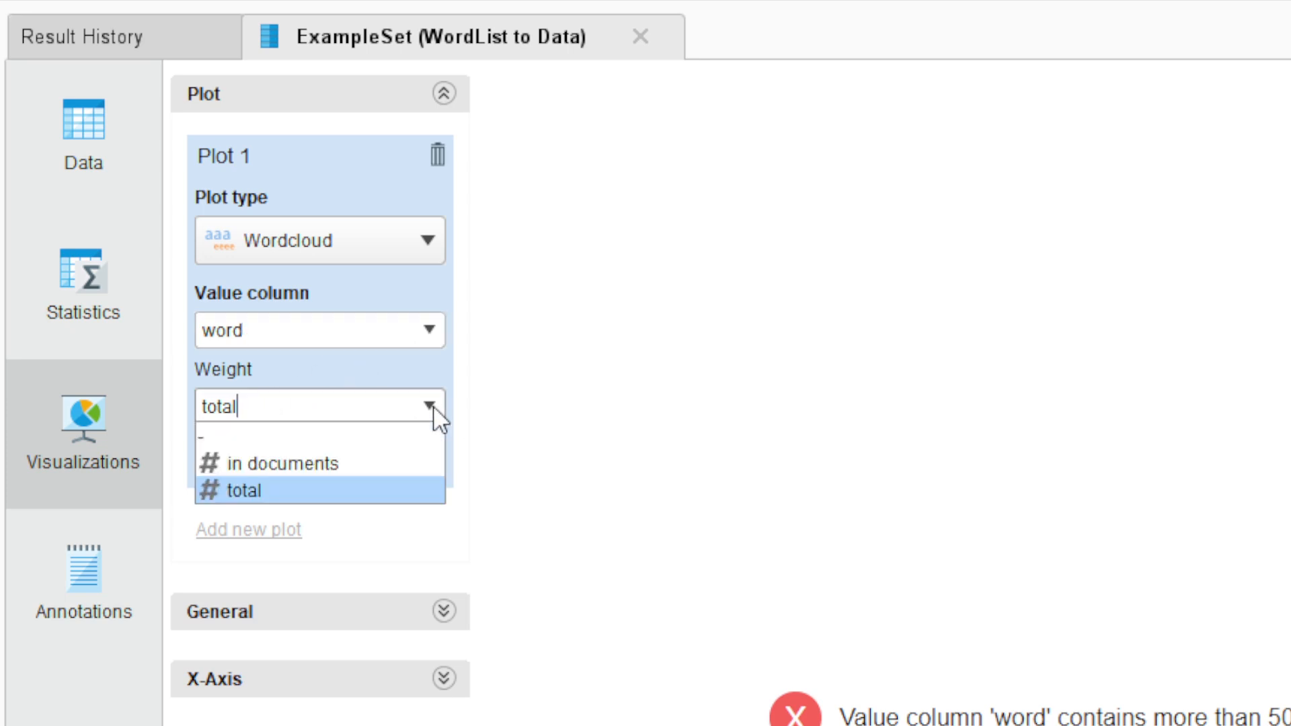
{"action": "left_click", "coordinate": [389, 486]}
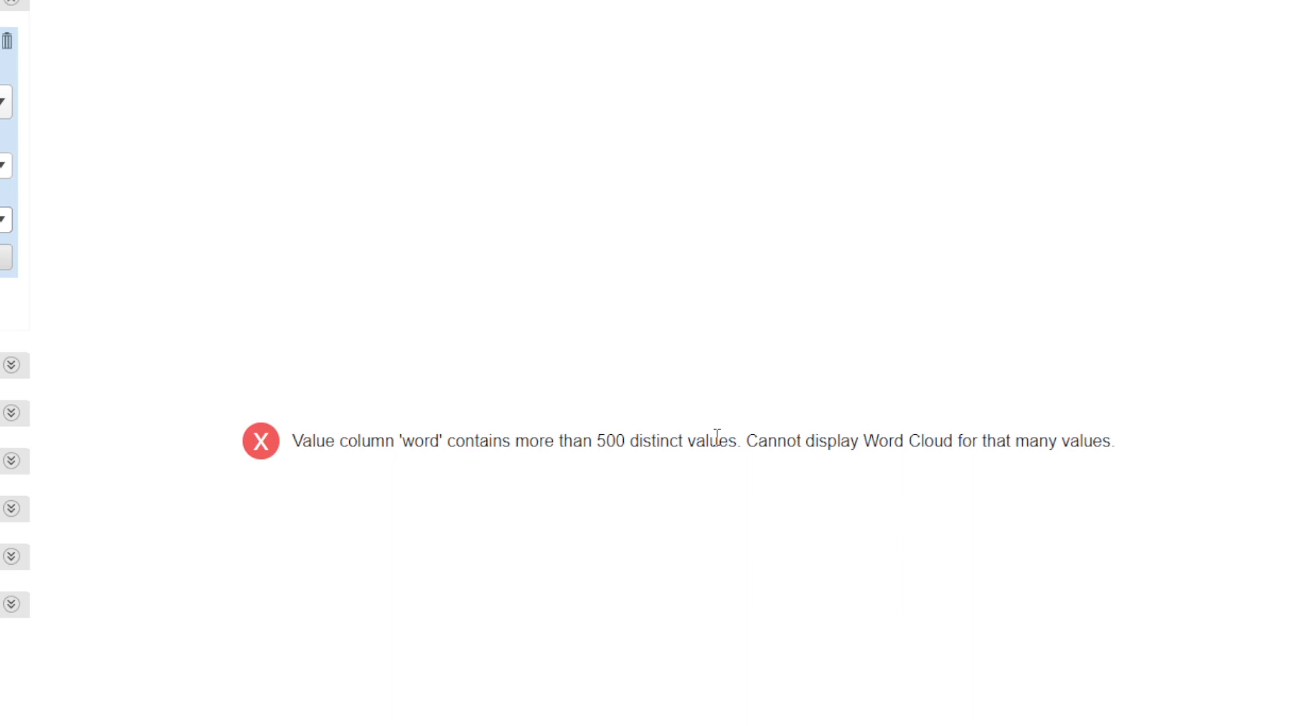
{"action": "left_click_drag", "start_coordinate": [747, 444], "coordinate": [859, 447]}
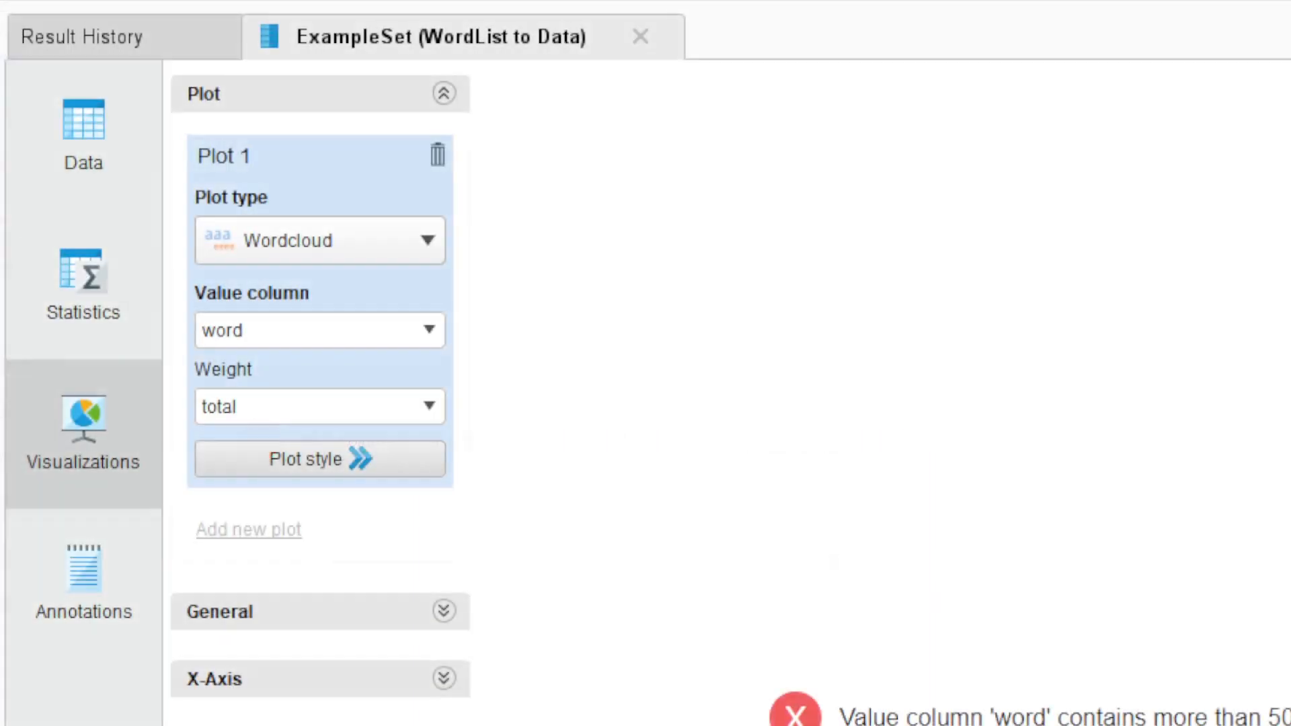
Order the example set's data table by total in descending order and examine the most frequent words and their totals.
{"action": "left_click", "coordinate": [101, 127]}
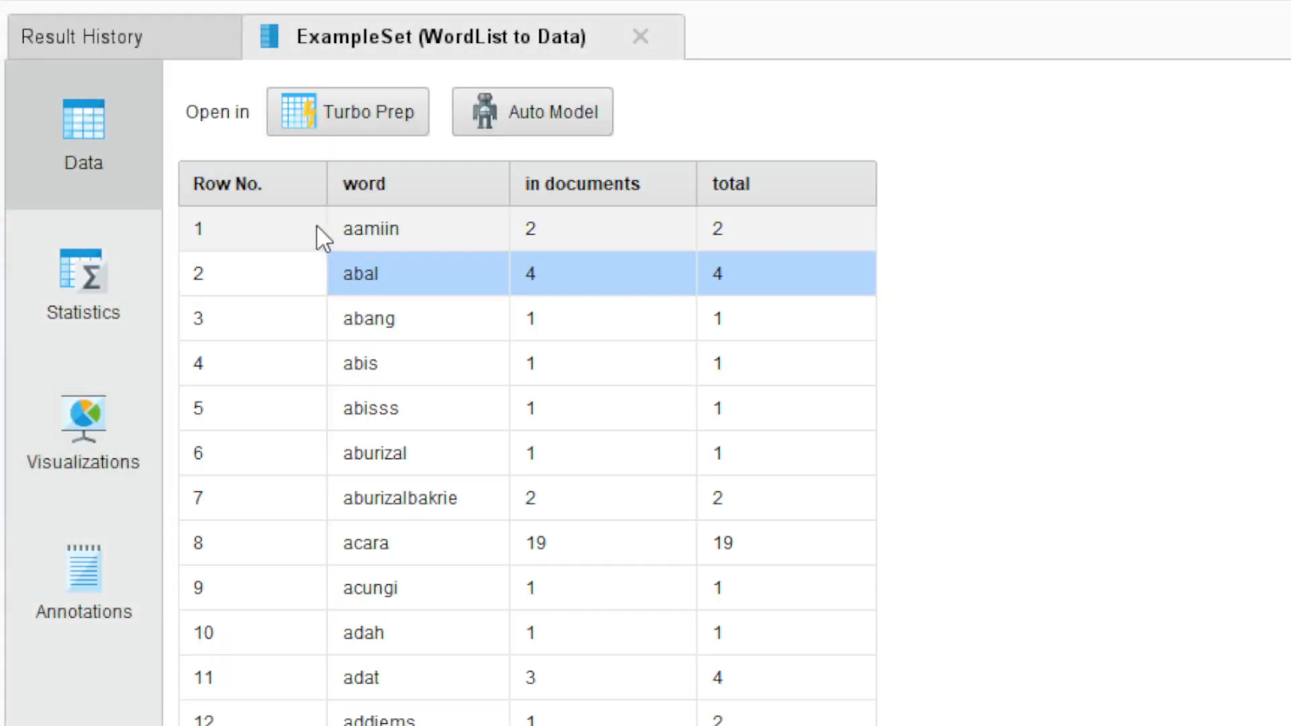
{"action": "left_click_drag", "start_coordinate": [367, 226], "coordinate": [475, 563]}
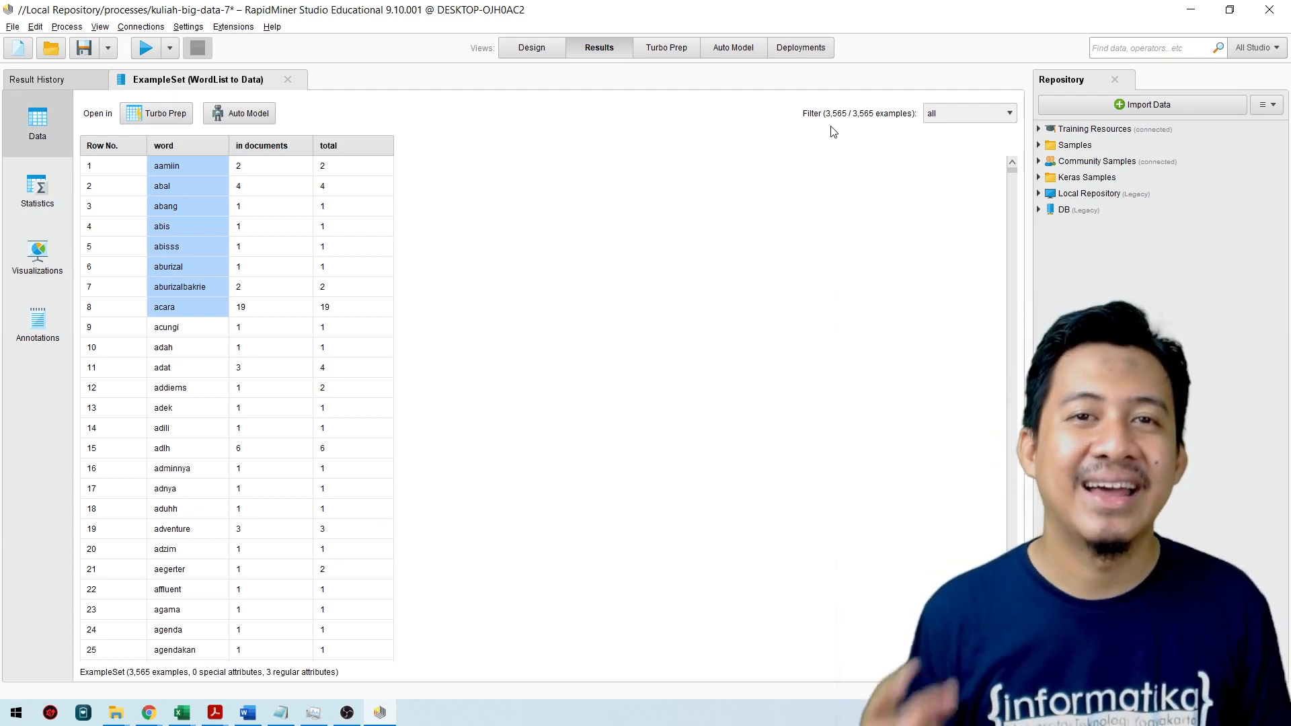
{"action": "left_click", "coordinate": [361, 152]}
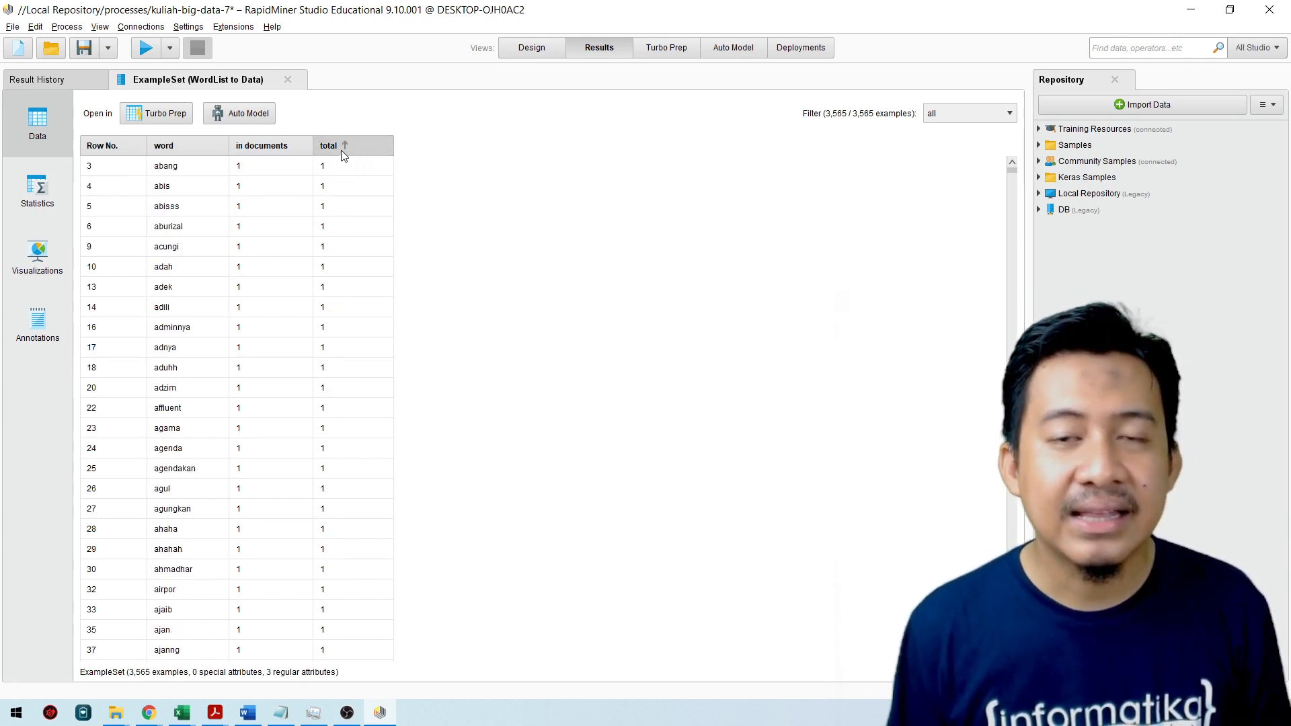
{"action": "left_click", "coordinate": [354, 149]}
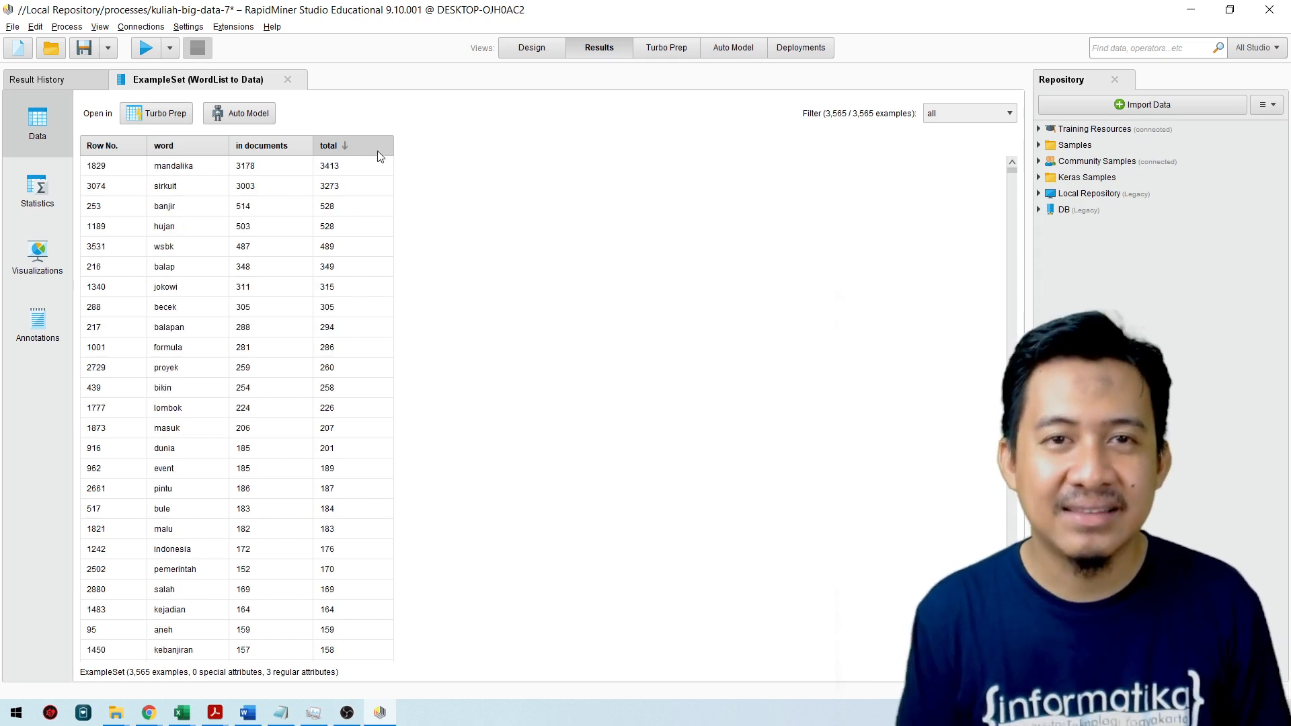
{"action": "left_click_drag", "start_coordinate": [115, 167], "coordinate": [329, 310]}
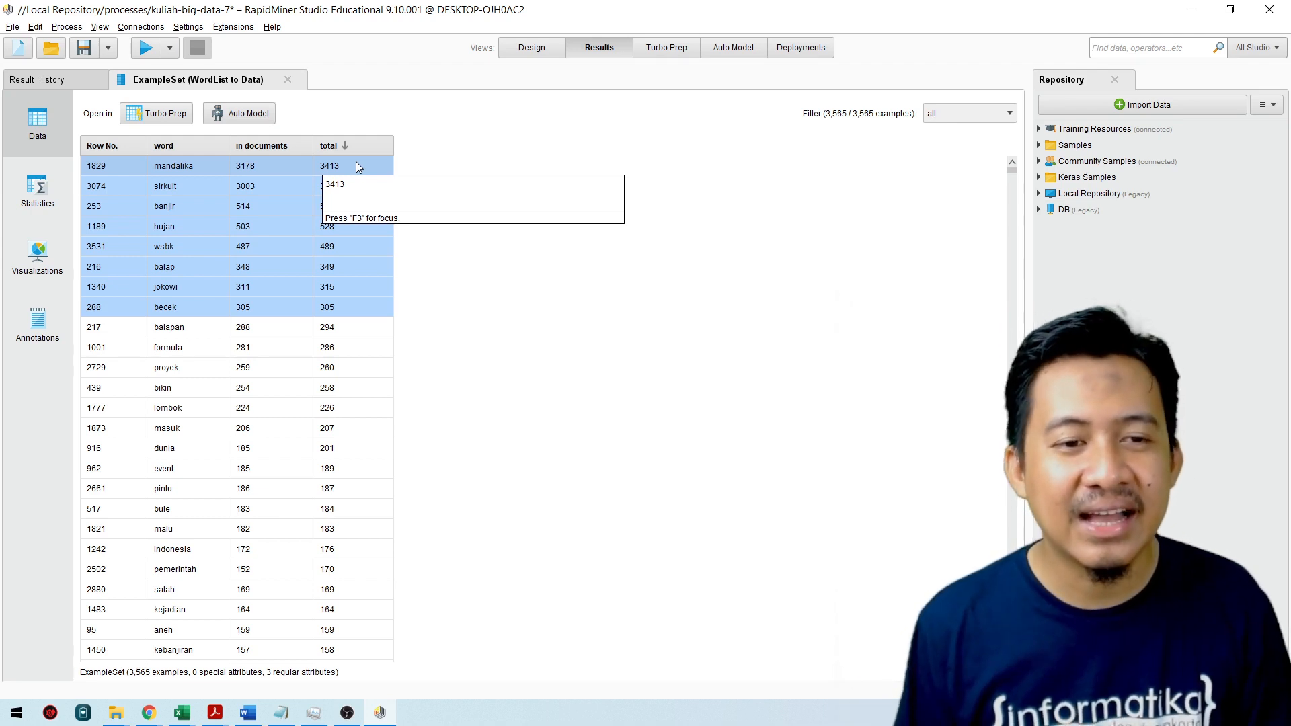
{"action": "left_click", "coordinate": [355, 286]}
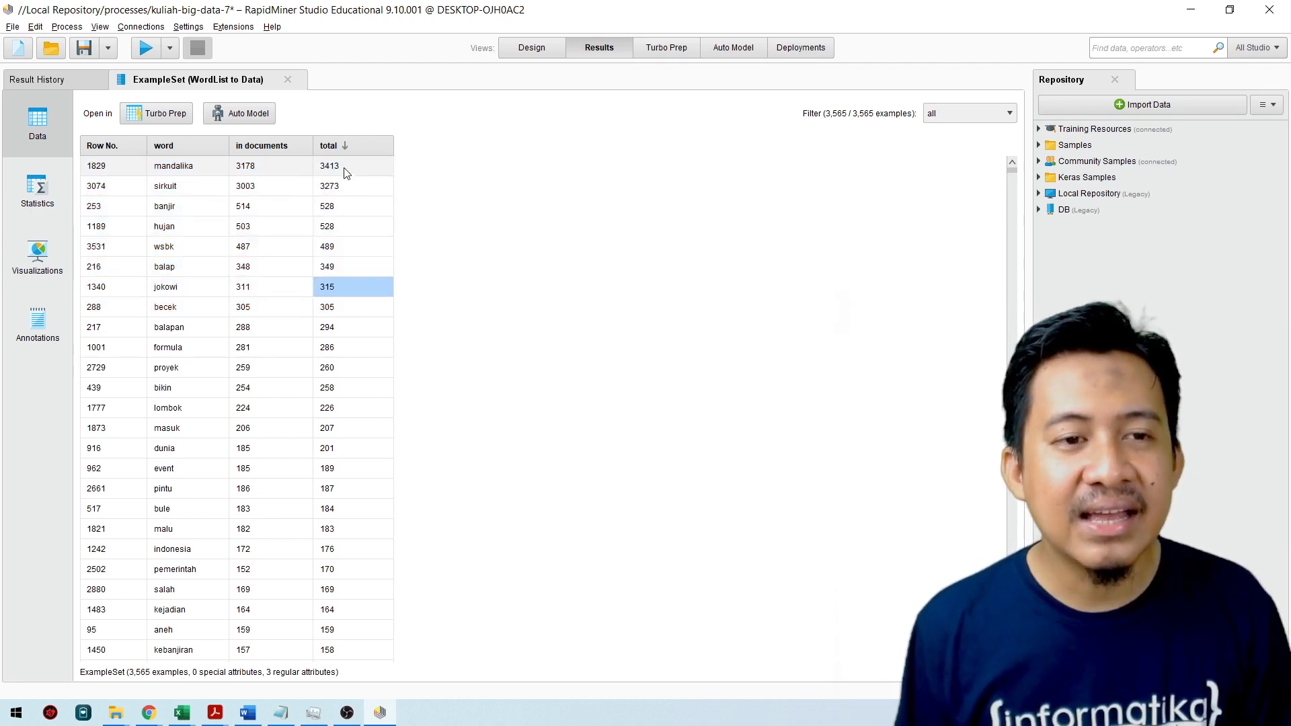
{"action": "left_click_drag", "start_coordinate": [341, 167], "coordinate": [342, 453]}
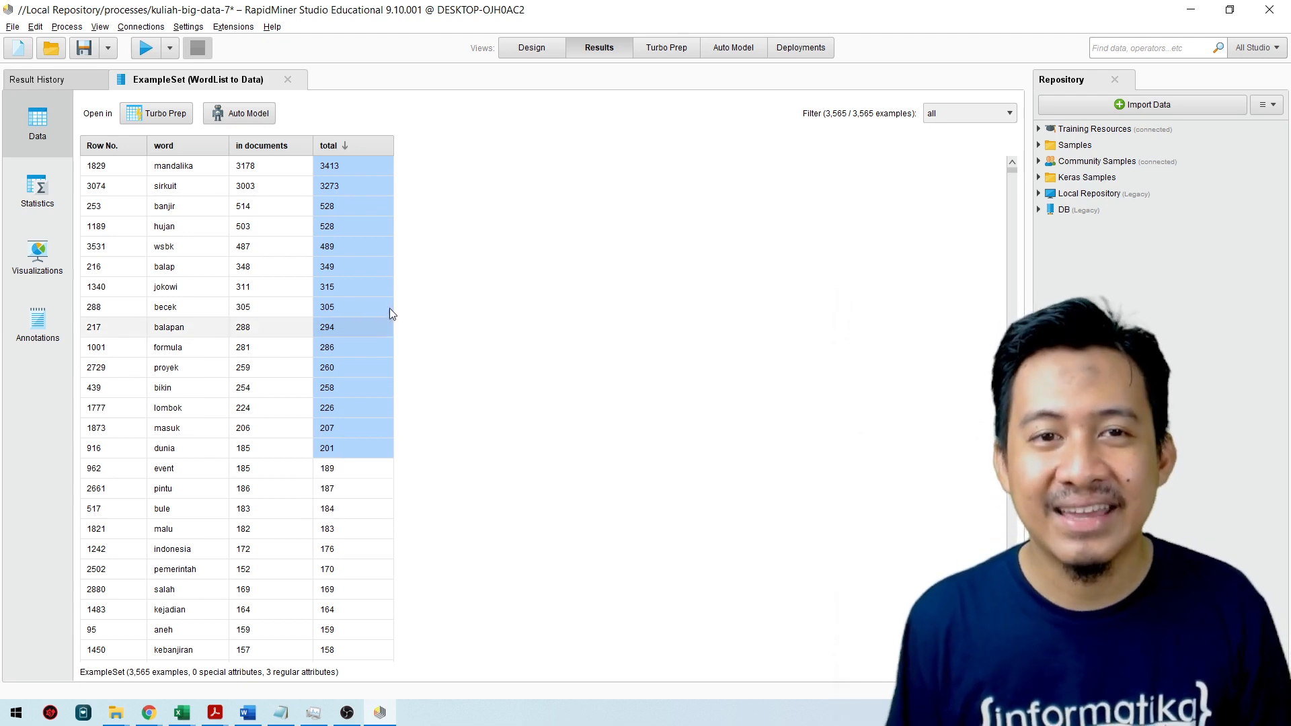
Find the Sort operator and insert it into the process design between WordList to Data and the process result.
{"action": "left_click", "coordinate": [519, 55]}
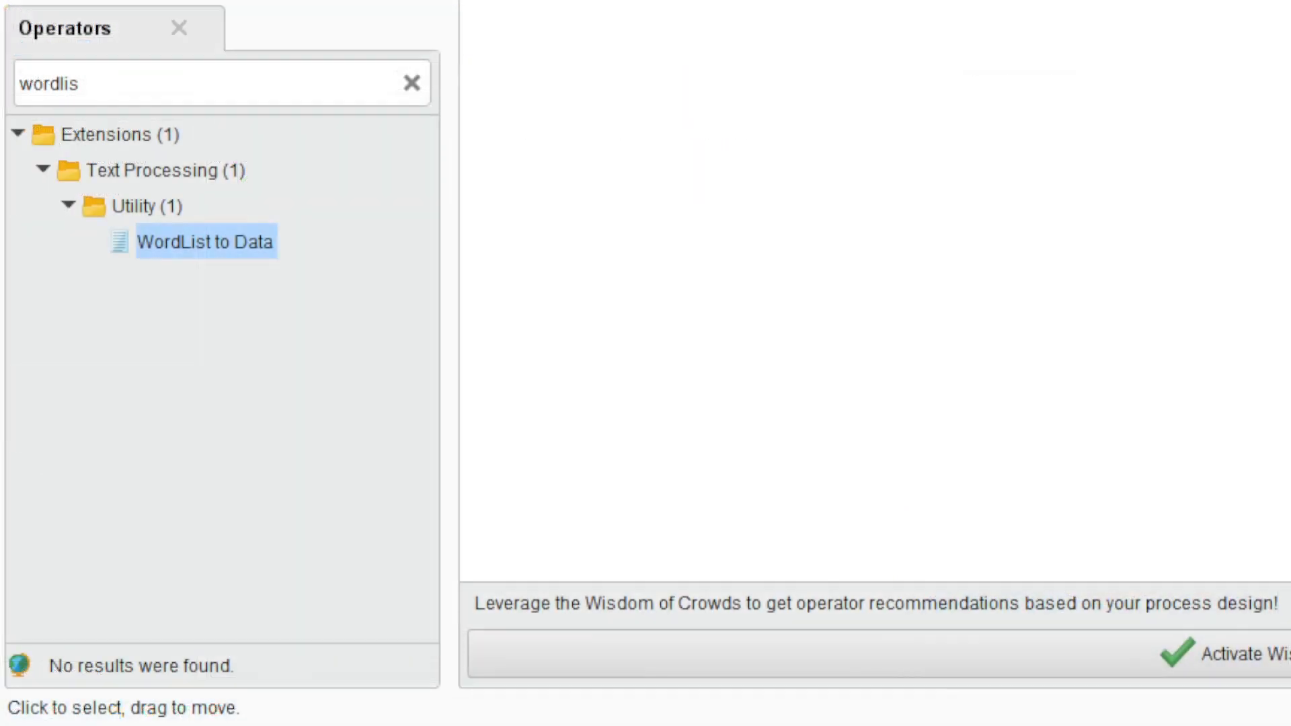
{"action": "left_click", "coordinate": [411, 83]}
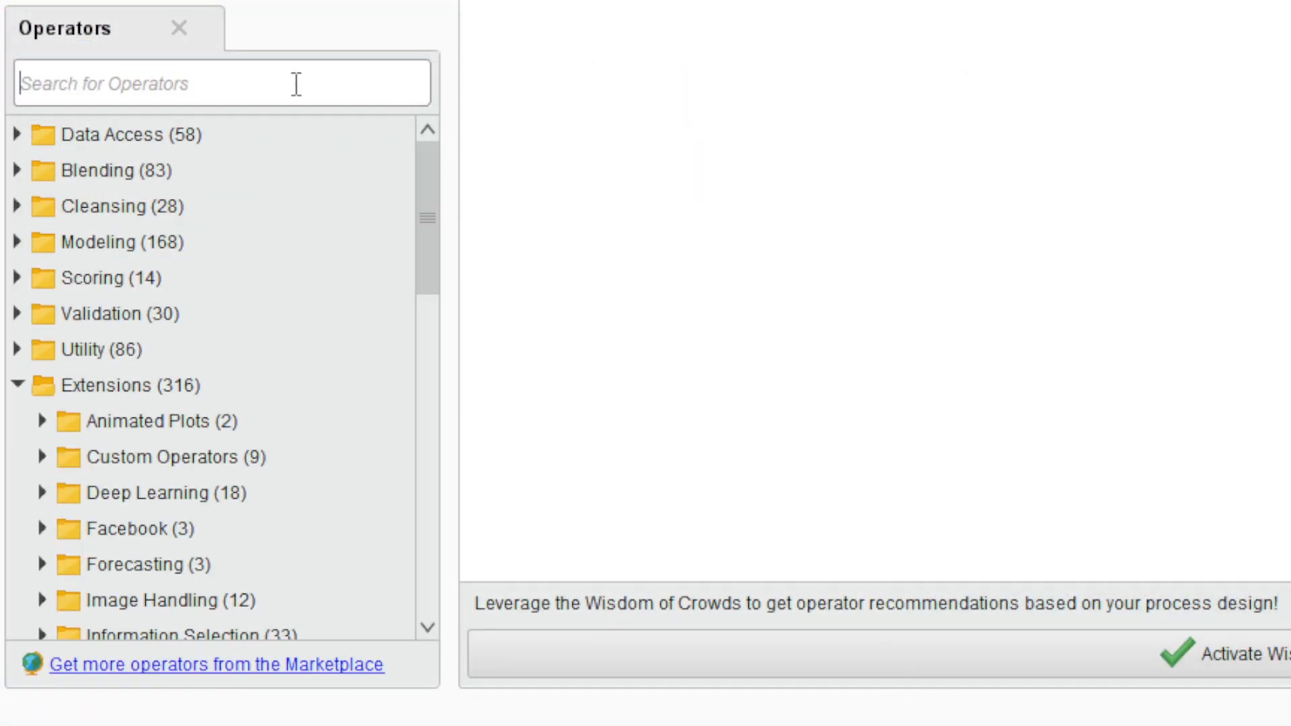
{"action": "type", "text": "sort"}
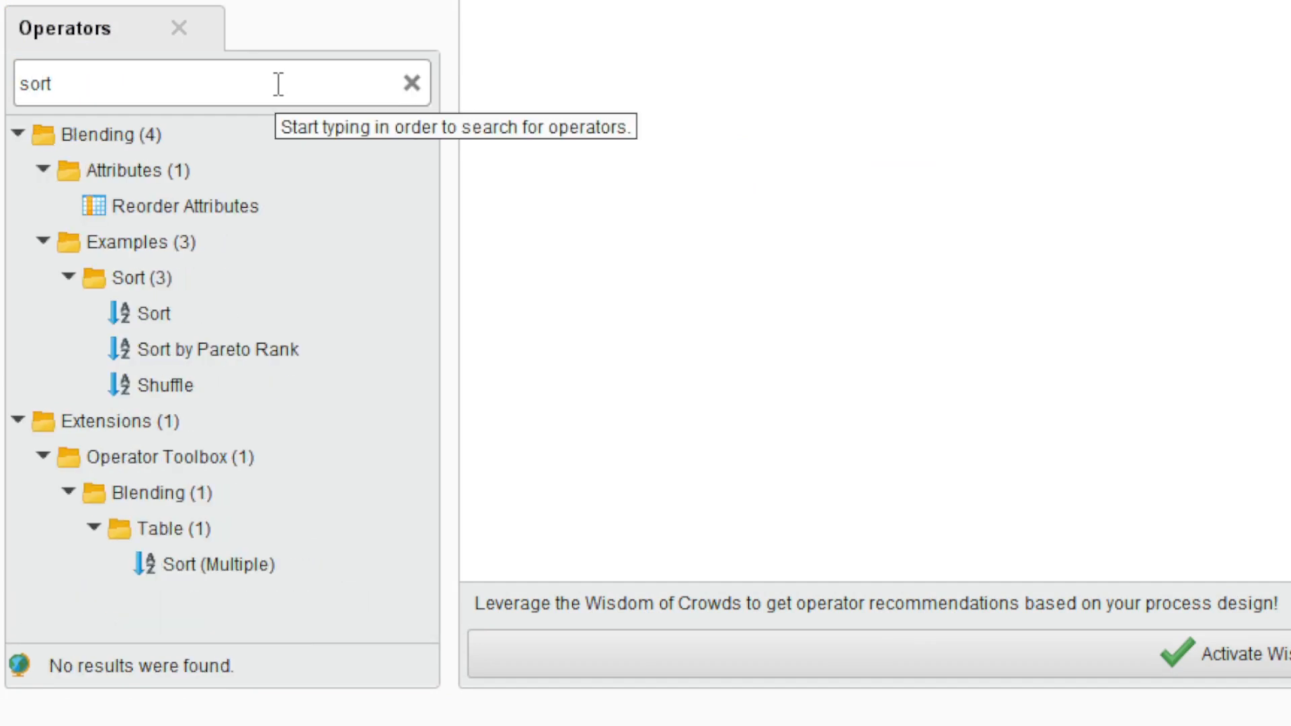
{"action": "left_click", "coordinate": [165, 311]}
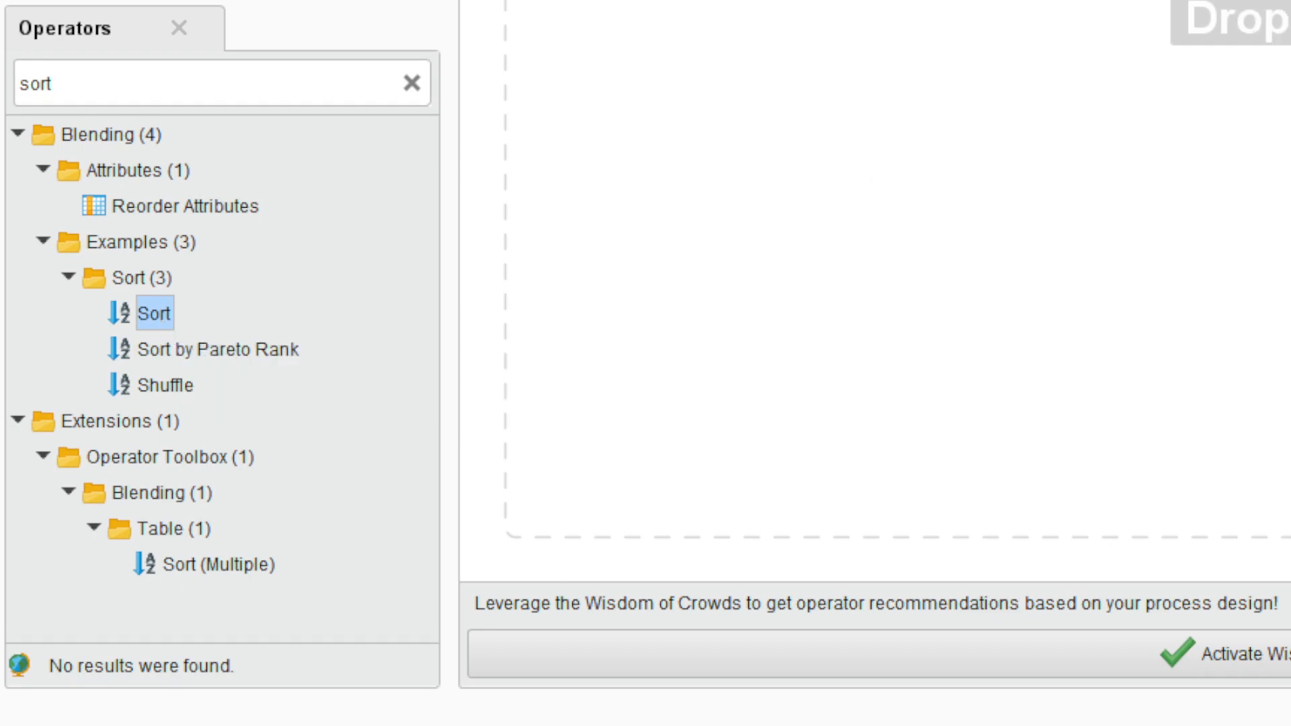
{"action": "left_click_drag", "start_coordinate": [154, 313], "coordinate": [807, 186]}
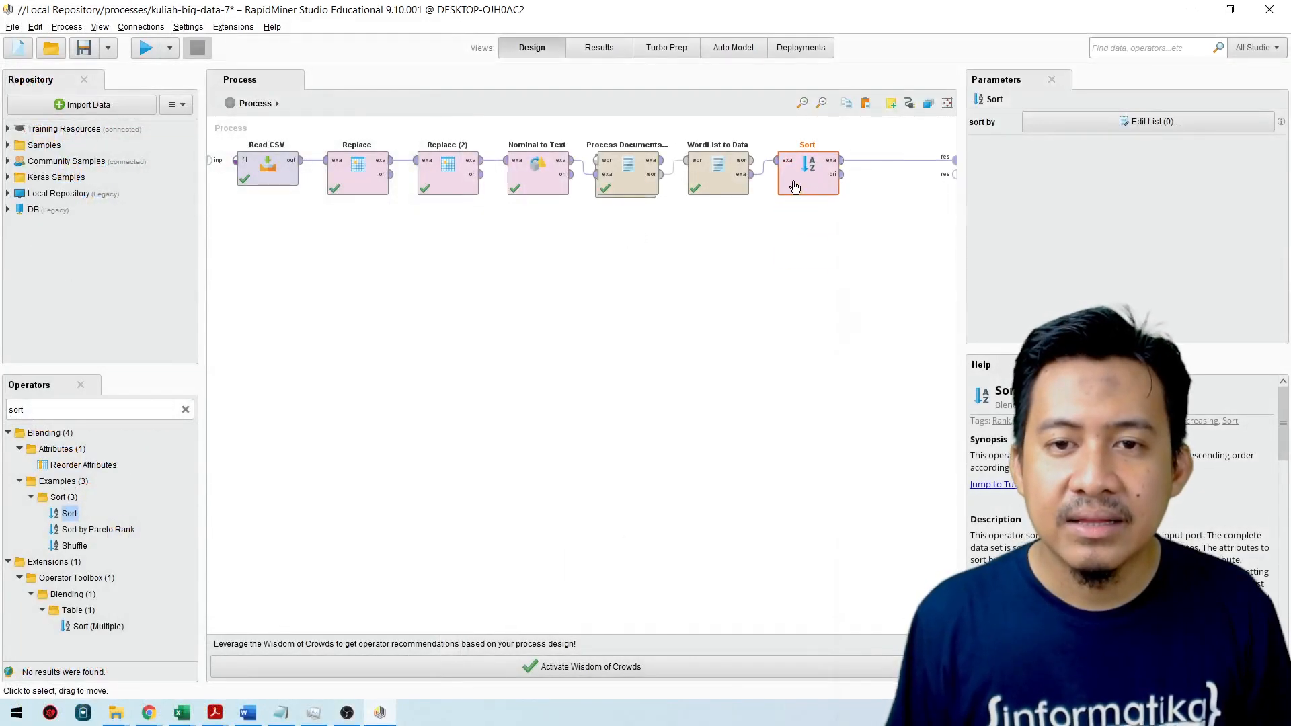
{"action": "left_click", "coordinate": [728, 186]}
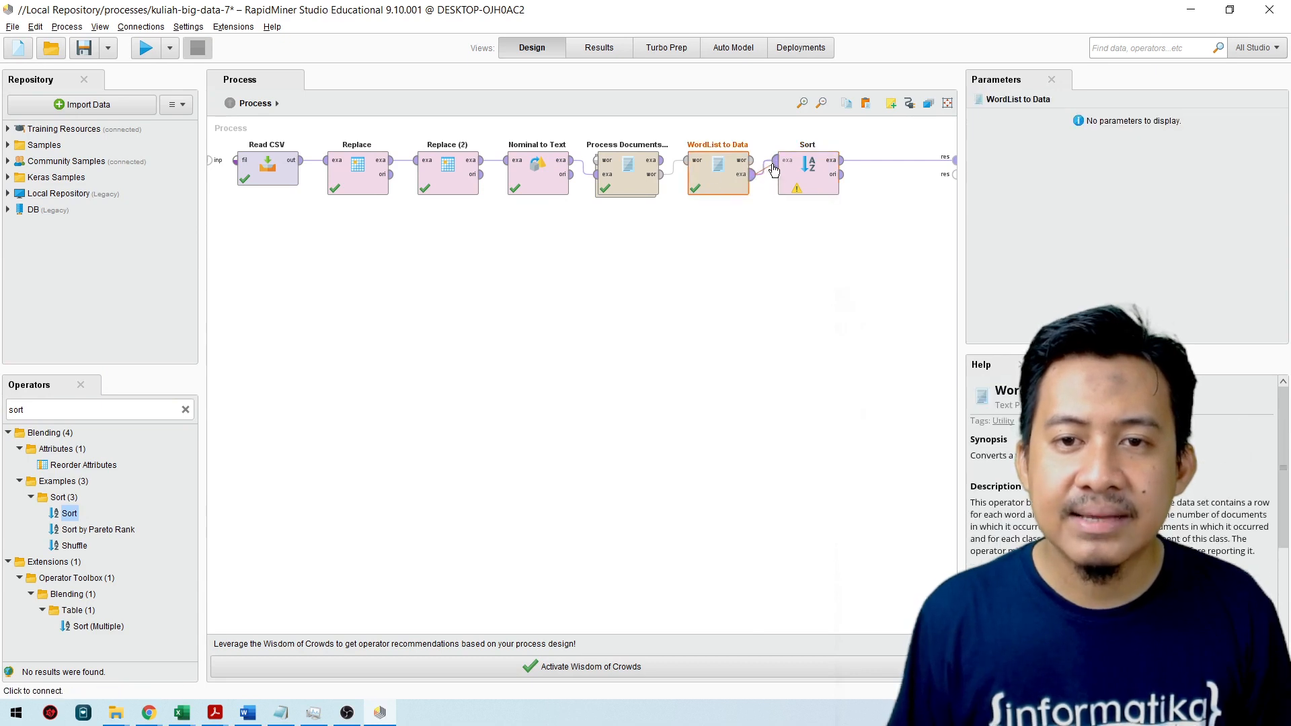
{"action": "left_click", "coordinate": [823, 170]}
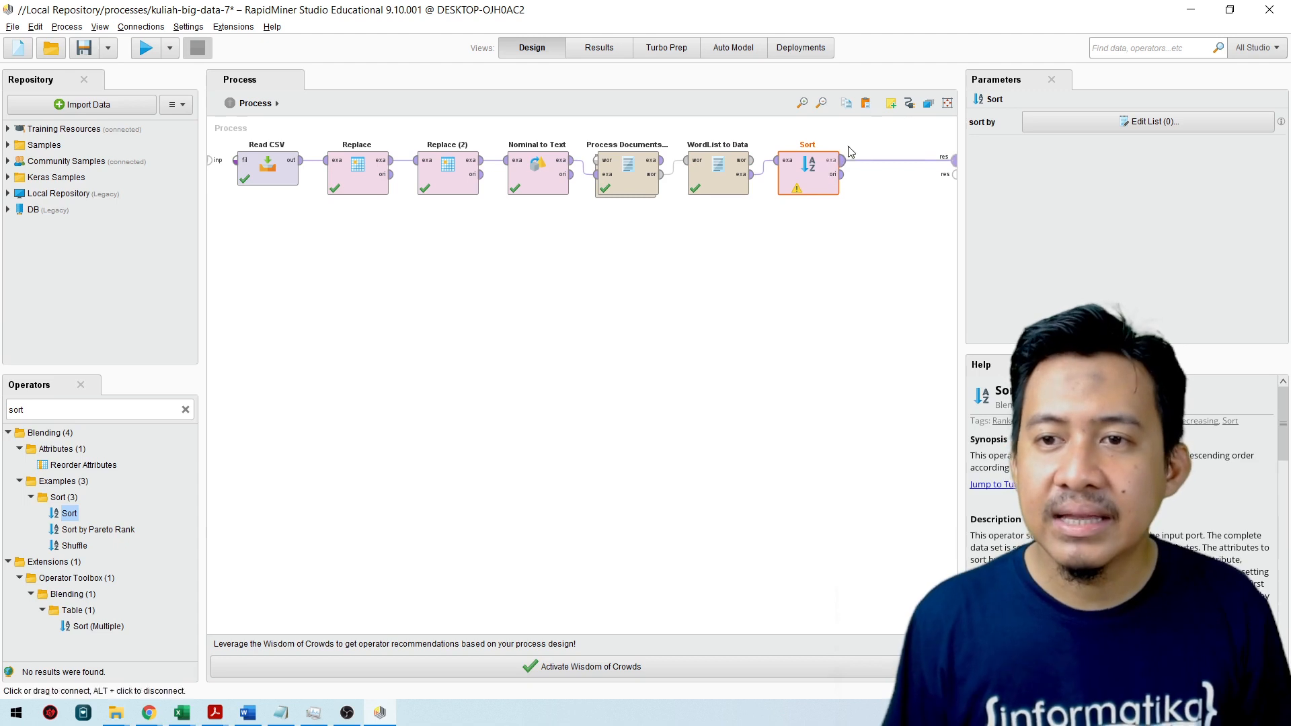
Set the Sort operator to sort by the attribute total in descending order, apply the parameter list and run the process.
{"action": "left_click", "coordinate": [1169, 123]}
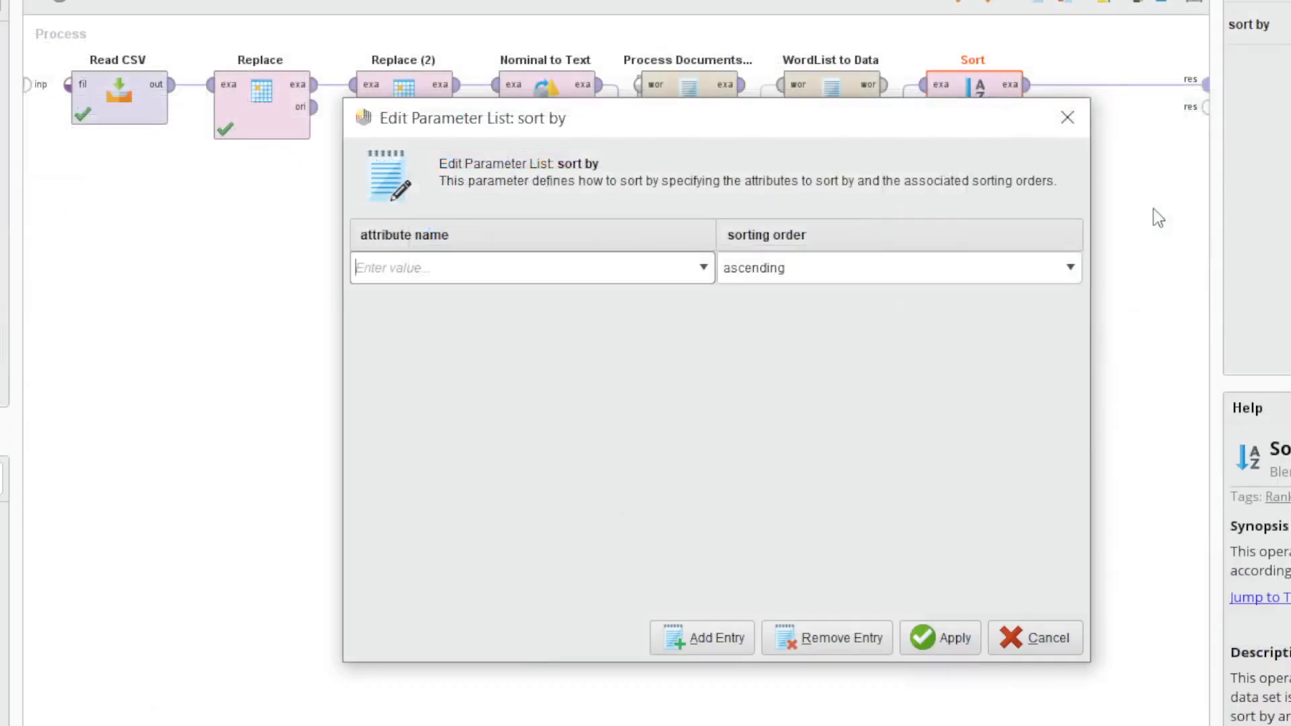
{"action": "left_click_drag", "start_coordinate": [756, 118], "coordinate": [749, 117]}
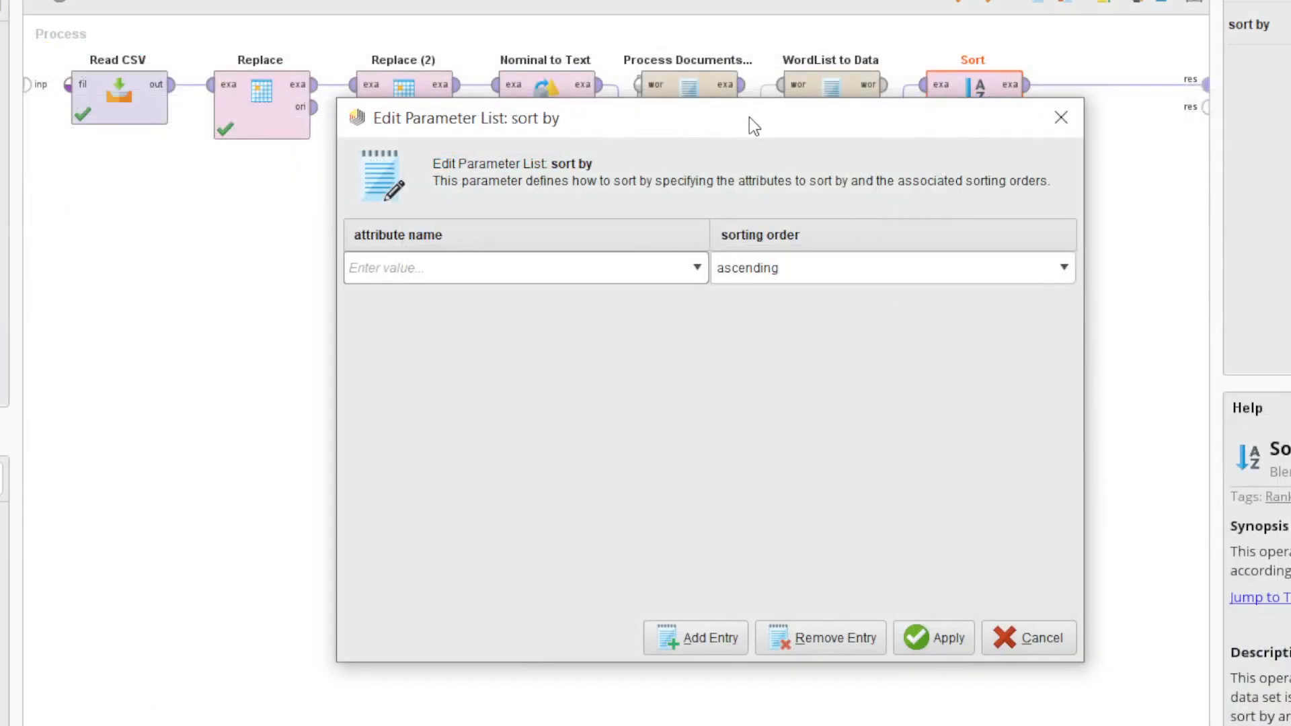
{"action": "left_click", "coordinate": [703, 266]}
{"action": "left_click", "coordinate": [703, 266]}
{"action": "left_click", "coordinate": [703, 267]}
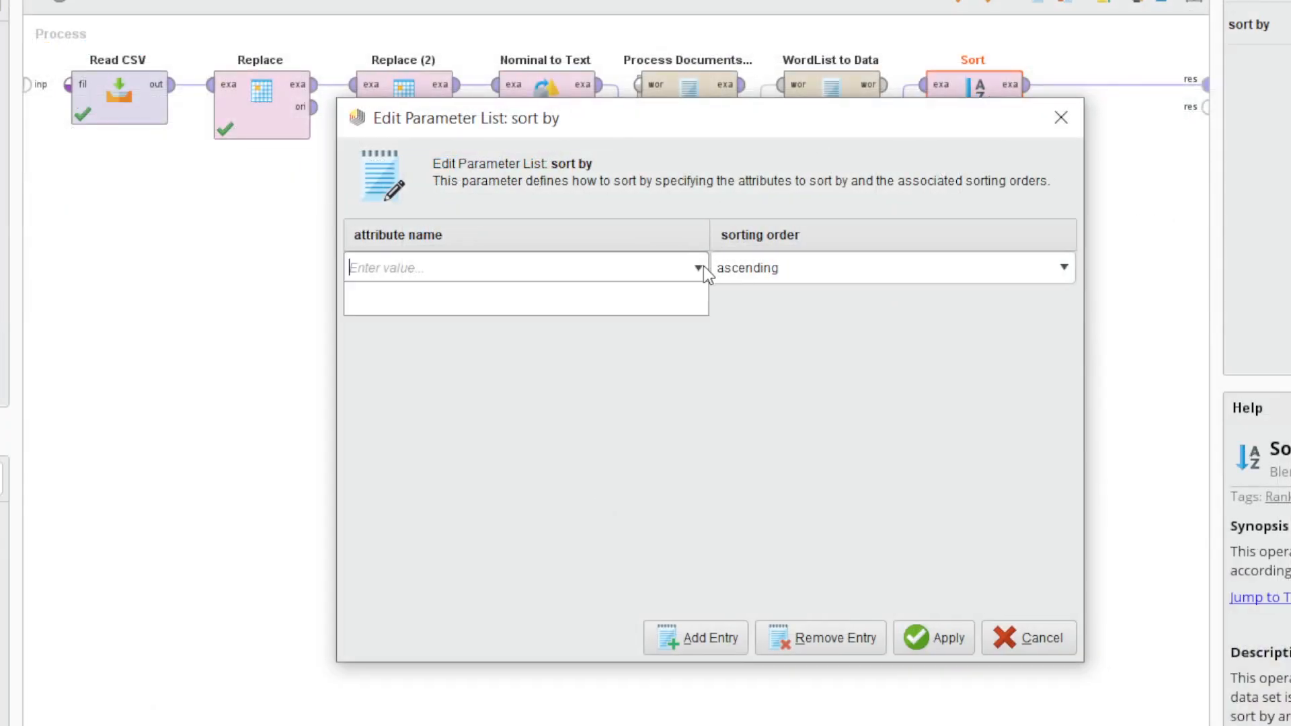
{"action": "left_click", "coordinate": [700, 270]}
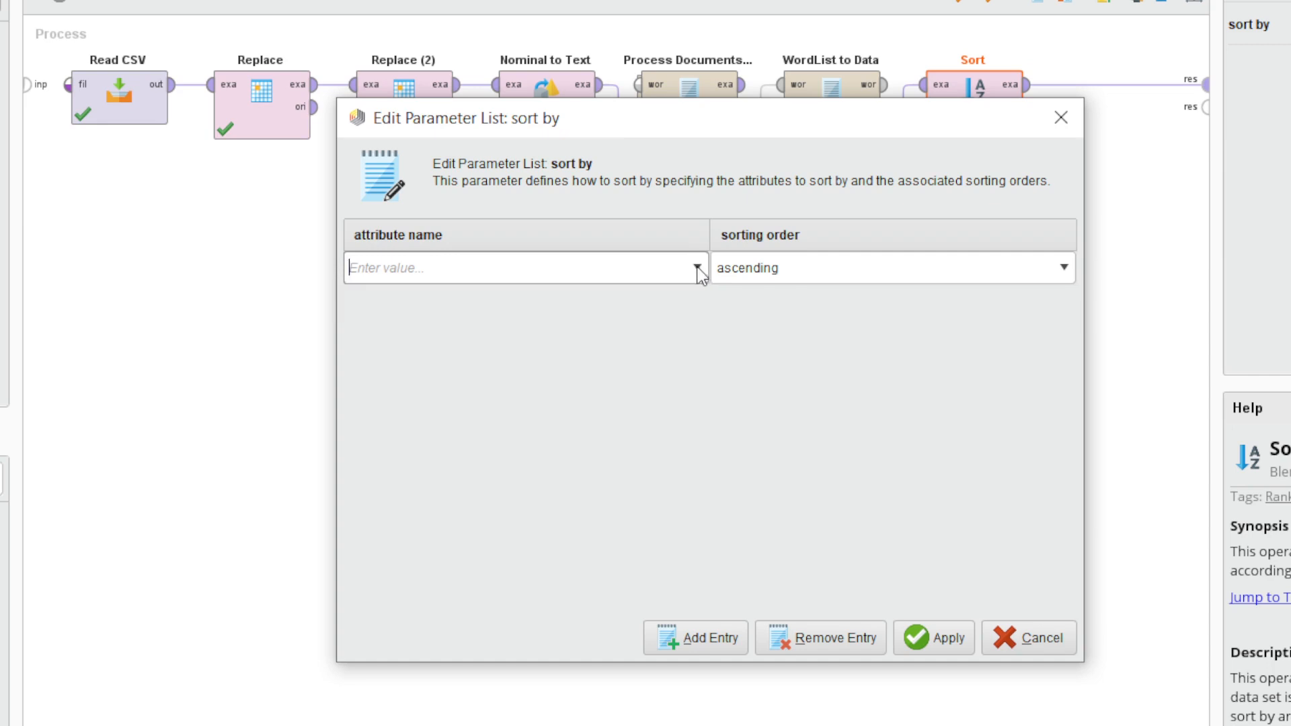
{"action": "left_click", "coordinate": [700, 270]}
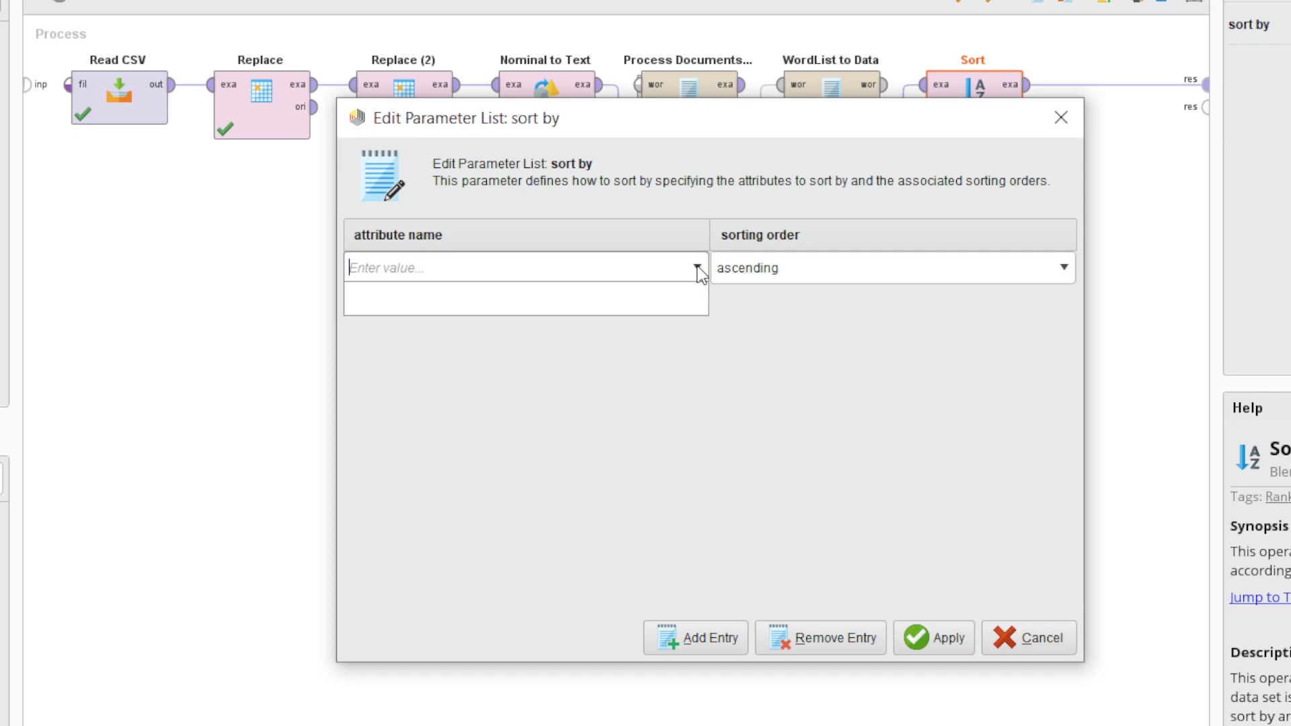
{"action": "left_click", "coordinate": [700, 270]}
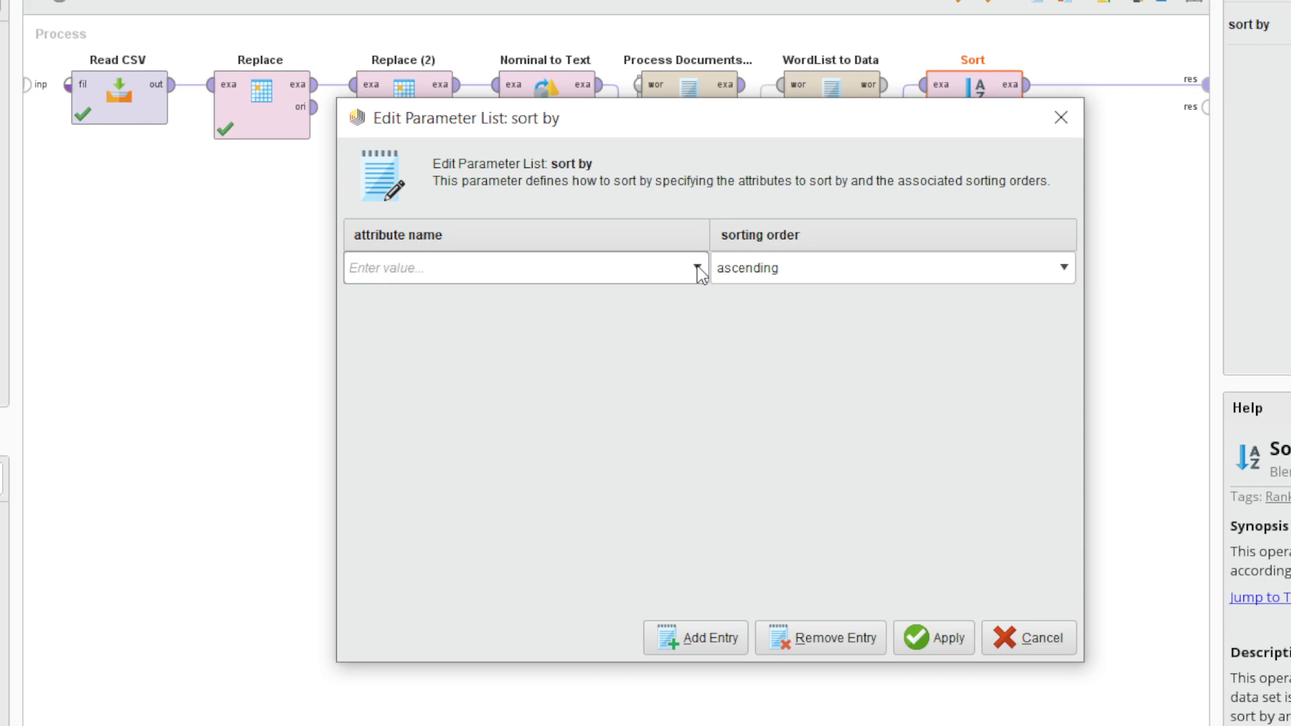
{"action": "left_click", "coordinate": [697, 269]}
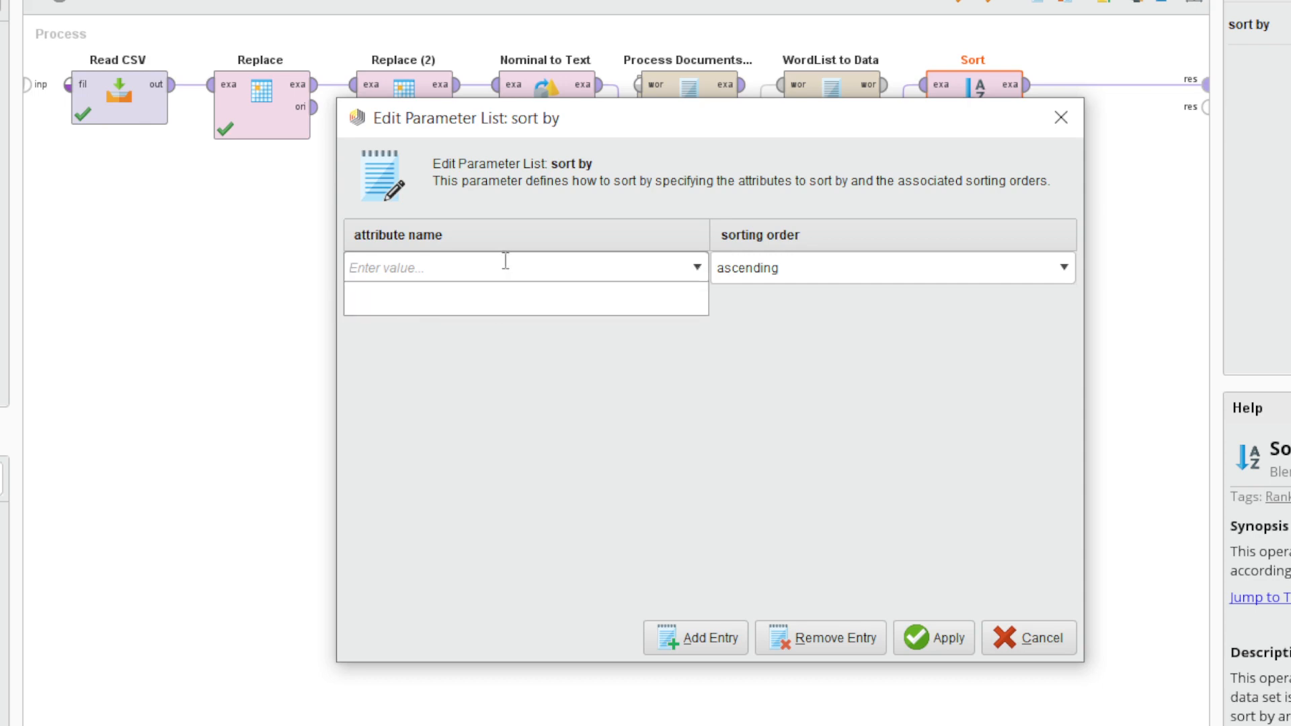
{"action": "left_click", "coordinate": [608, 124]}
{"action": "left_click_drag", "start_coordinate": [608, 123], "coordinate": [558, 144]}
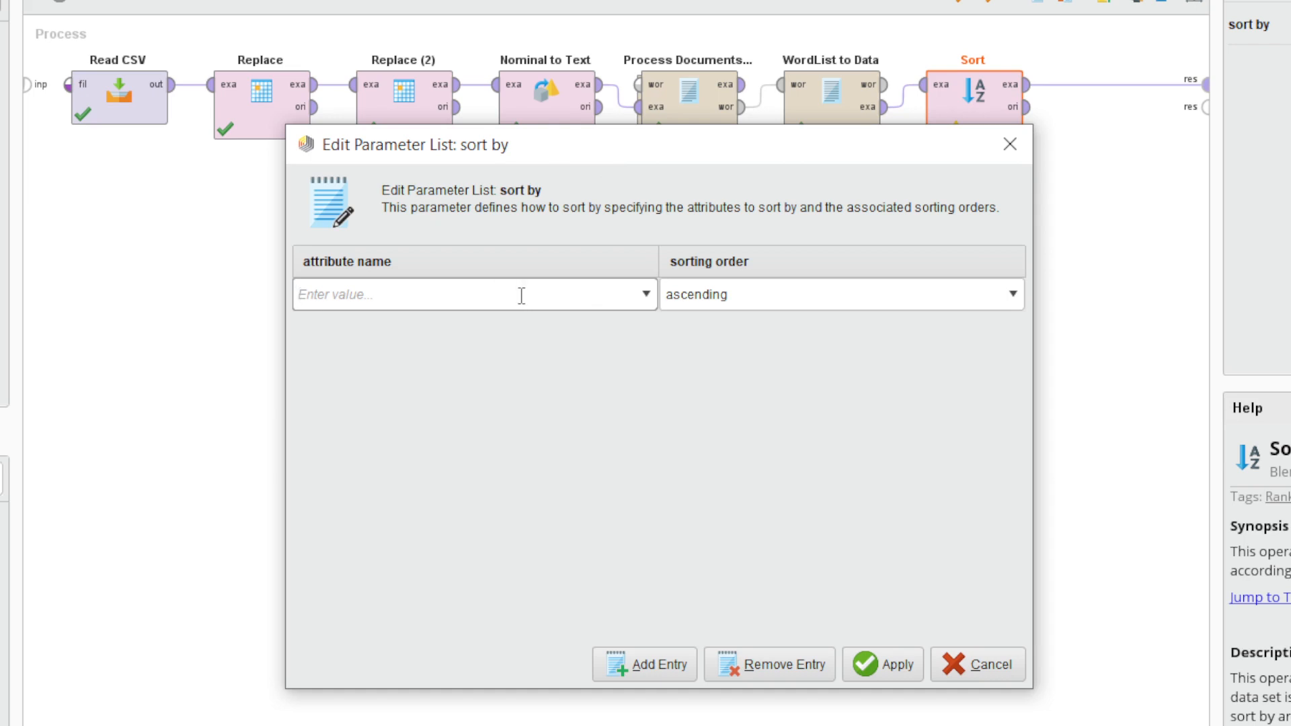
{"action": "type", "text": "total"}
{"action": "left_click", "coordinate": [720, 301]}
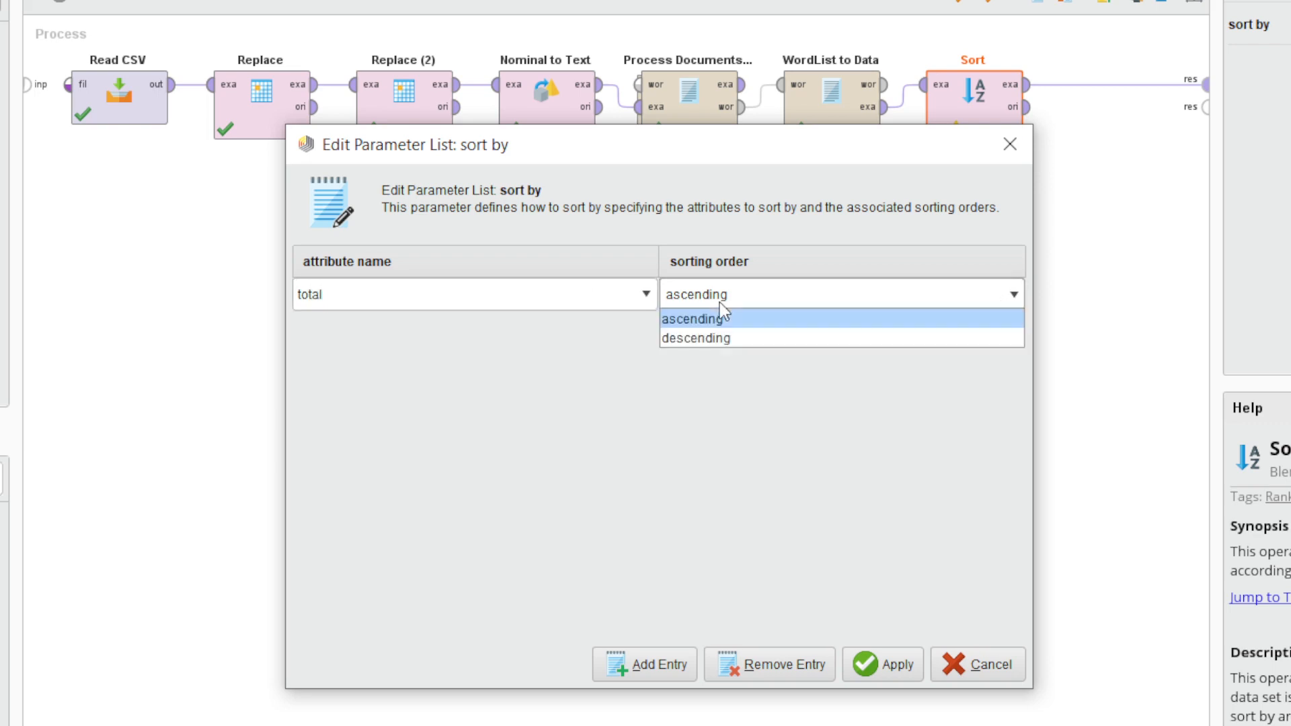
{"action": "left_click", "coordinate": [702, 339]}
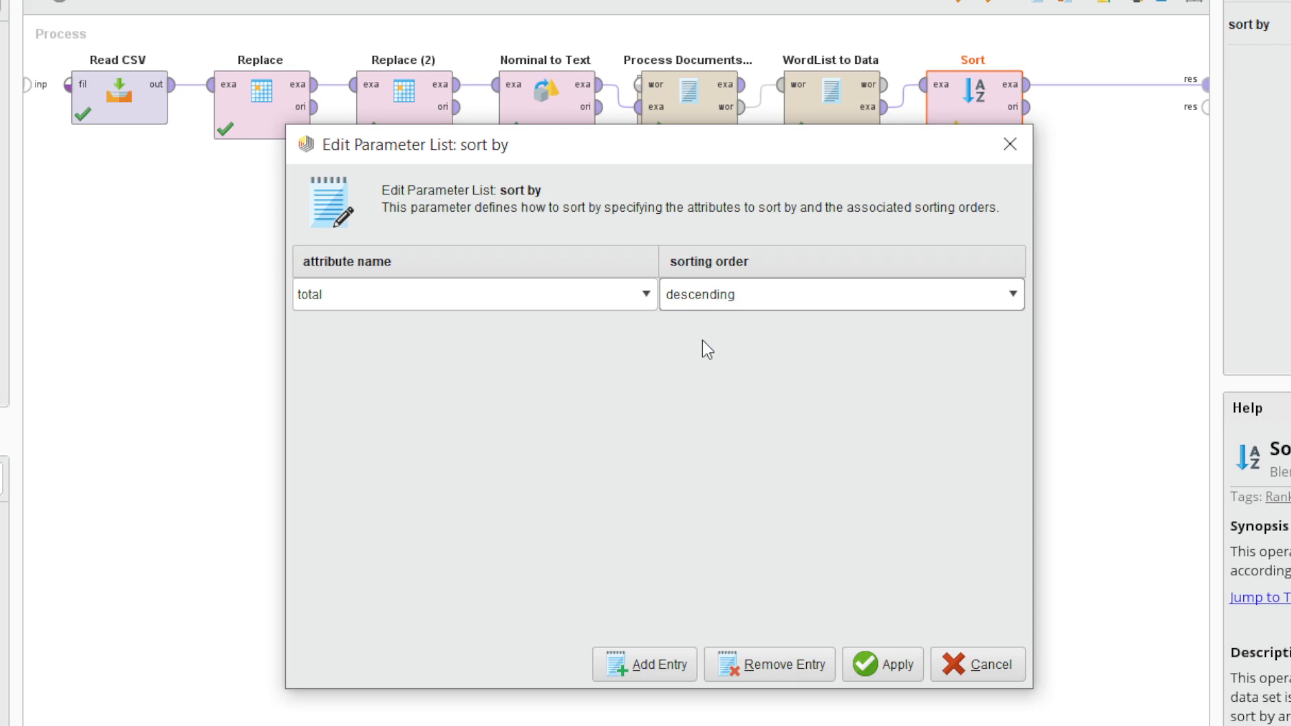
{"action": "left_click", "coordinate": [700, 390]}
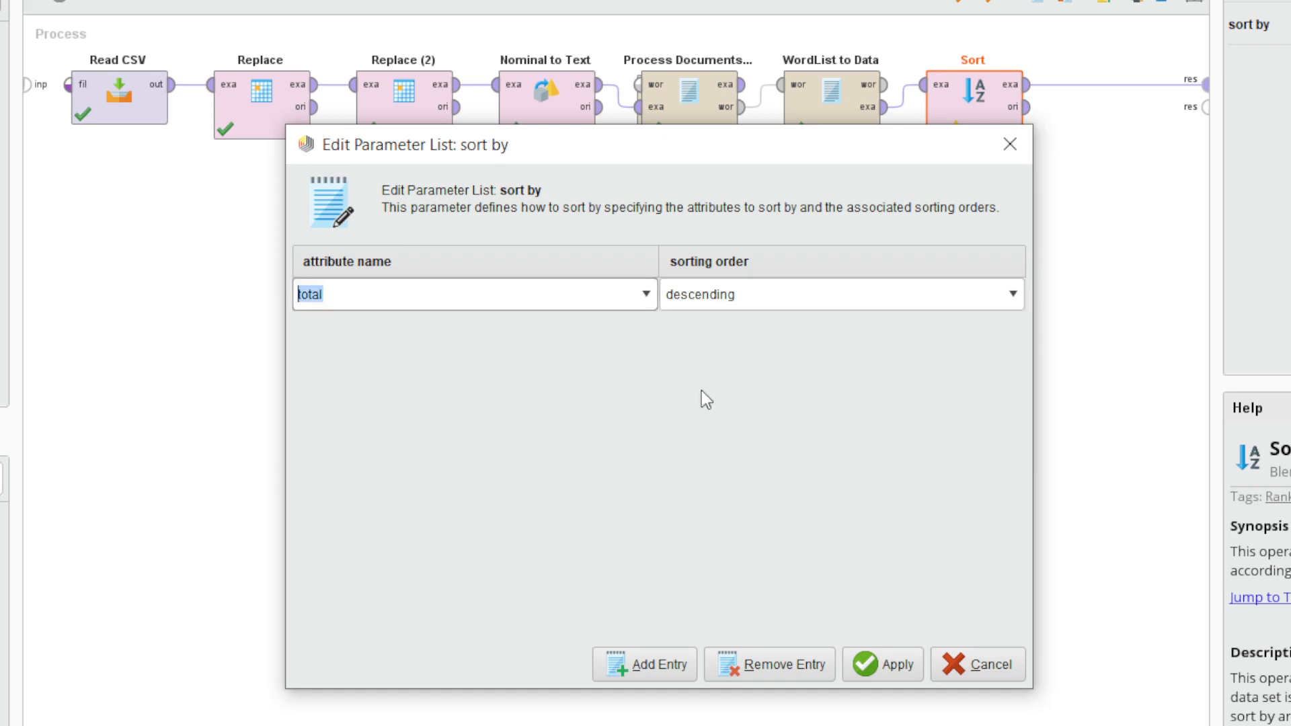
{"action": "left_click", "coordinate": [880, 657]}
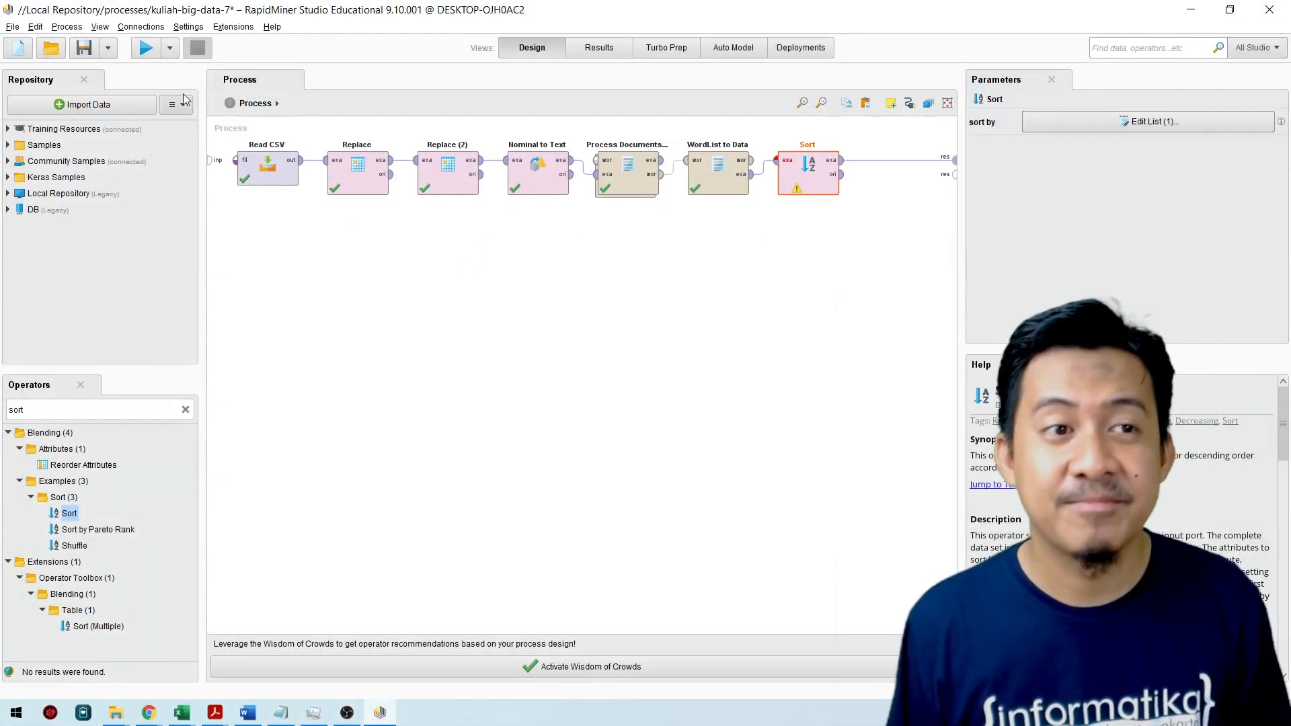
{"action": "left_click", "coordinate": [146, 48]}
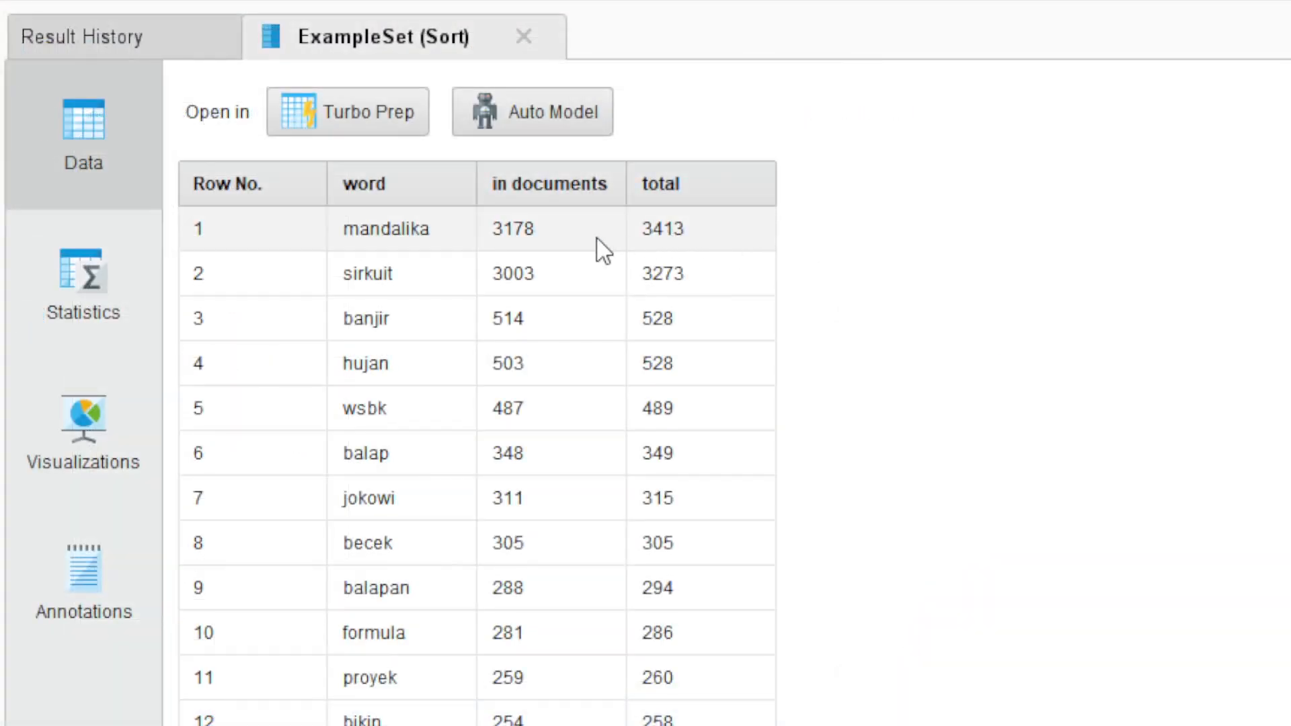
Examine the total column of the sorted example set and view its Wordcloud visualization.
{"action": "left_click_drag", "start_coordinate": [675, 235], "coordinate": [676, 723]}
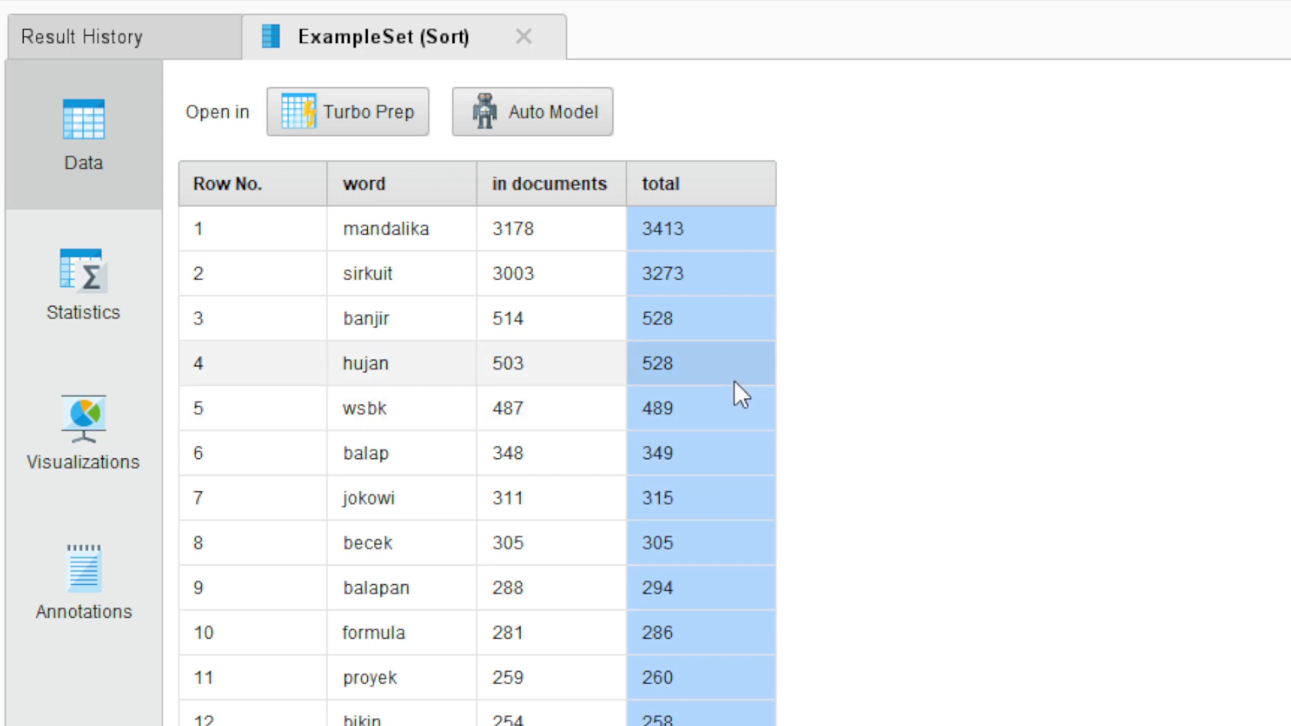
{"action": "left_click", "coordinate": [63, 430]}
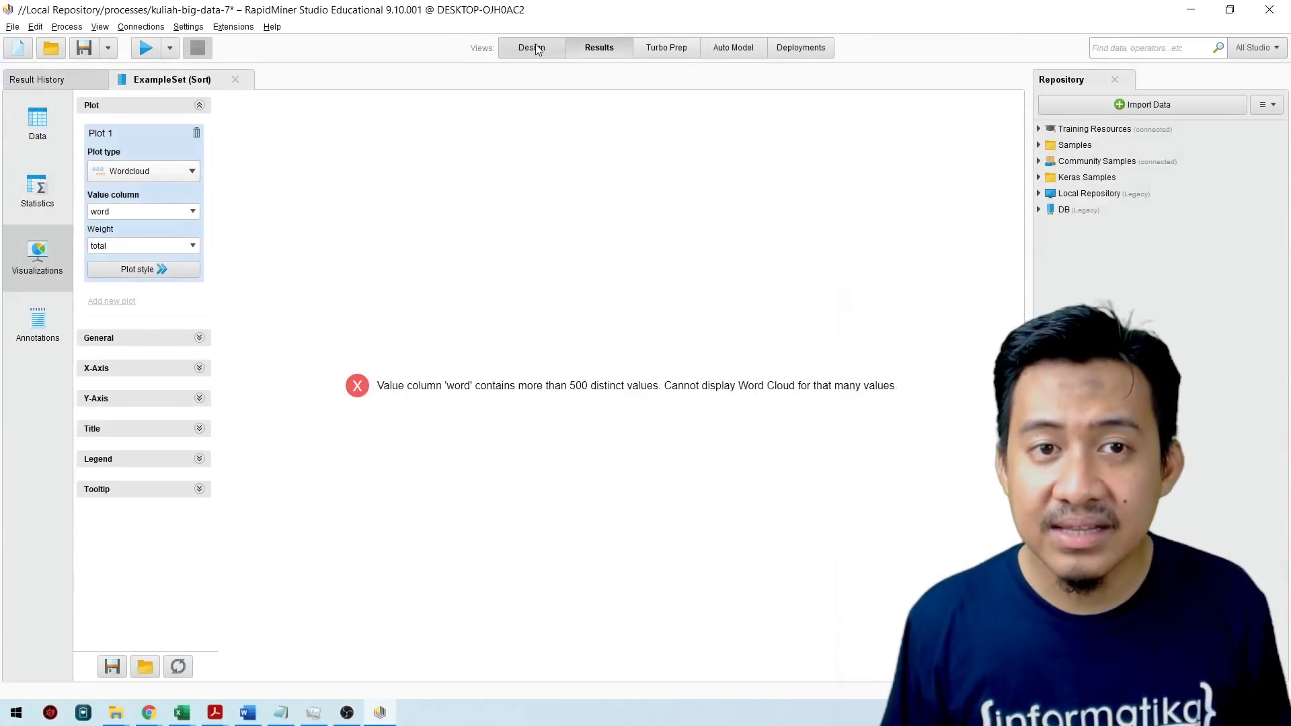
Find the Filter Example Range operator and insert it into the process design between Sort and the process result.
{"action": "left_click", "coordinate": [535, 48]}
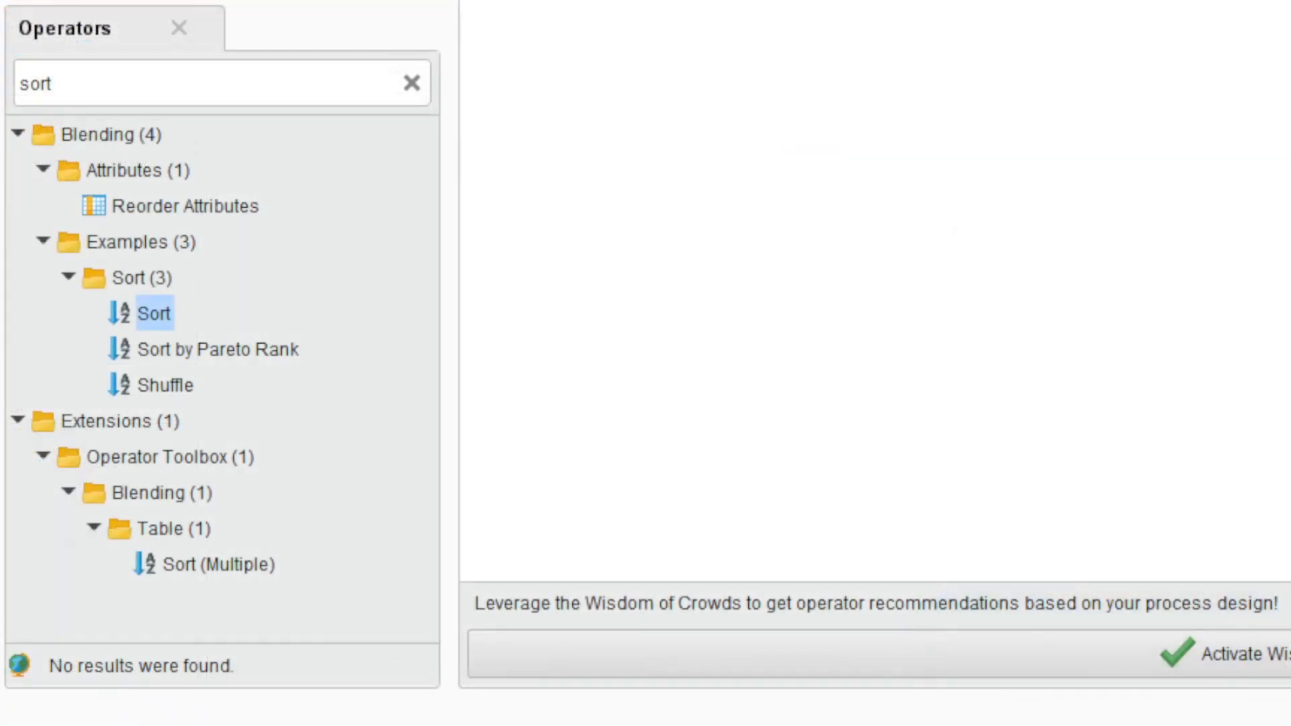
{"action": "left_click", "coordinate": [359, 84]}
{"action": "type", "text": "filter"}
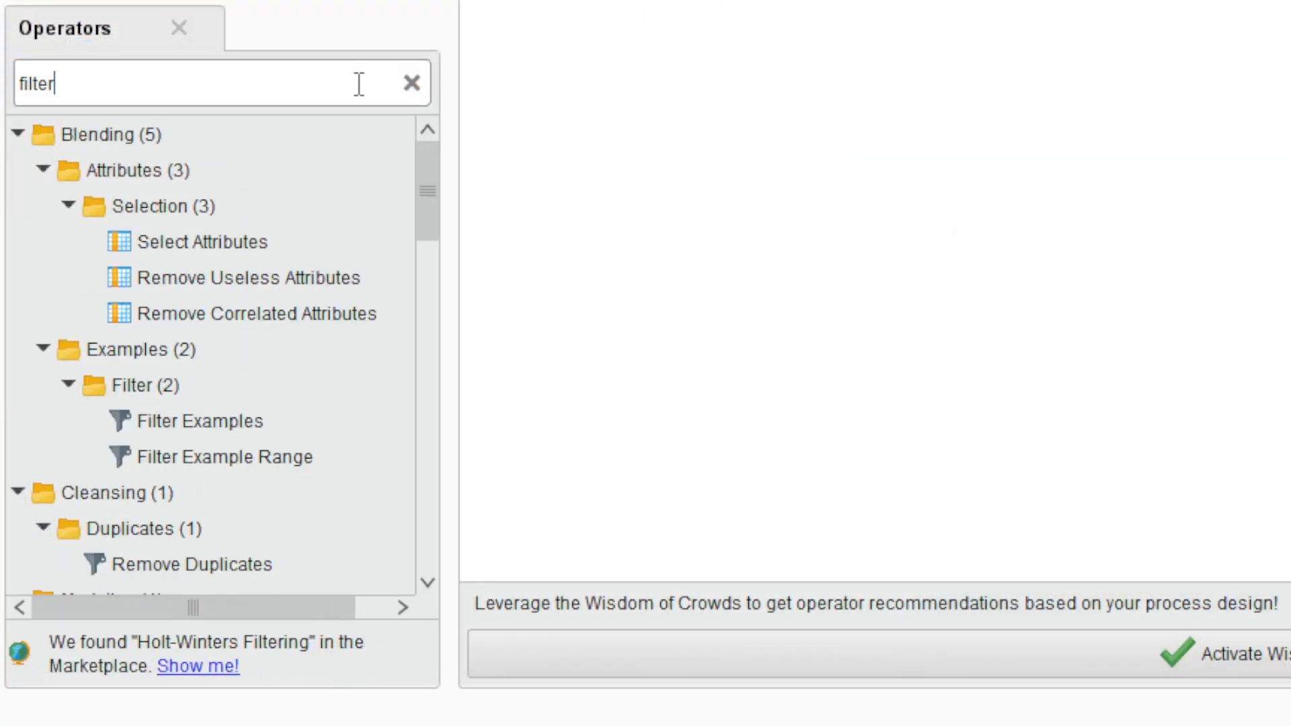
{"action": "left_click", "coordinate": [302, 457]}
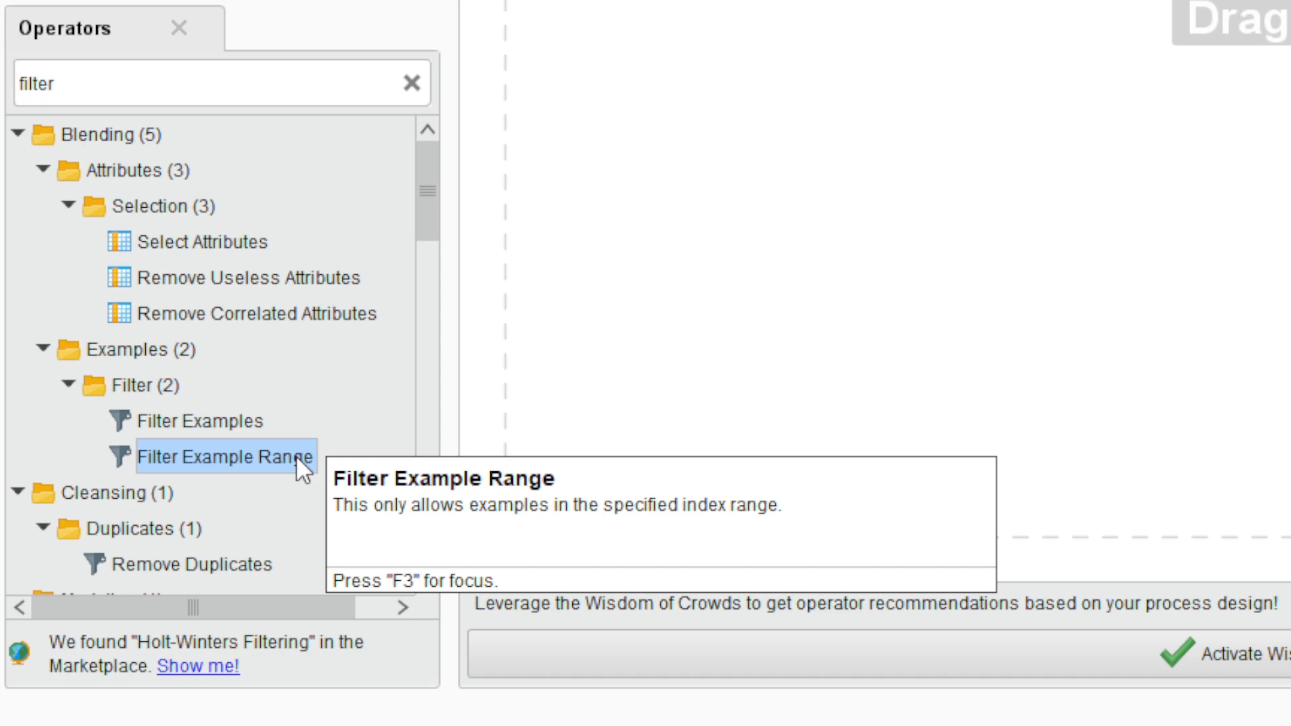
{"action": "left_click_drag", "start_coordinate": [296, 454], "coordinate": [628, 413]}
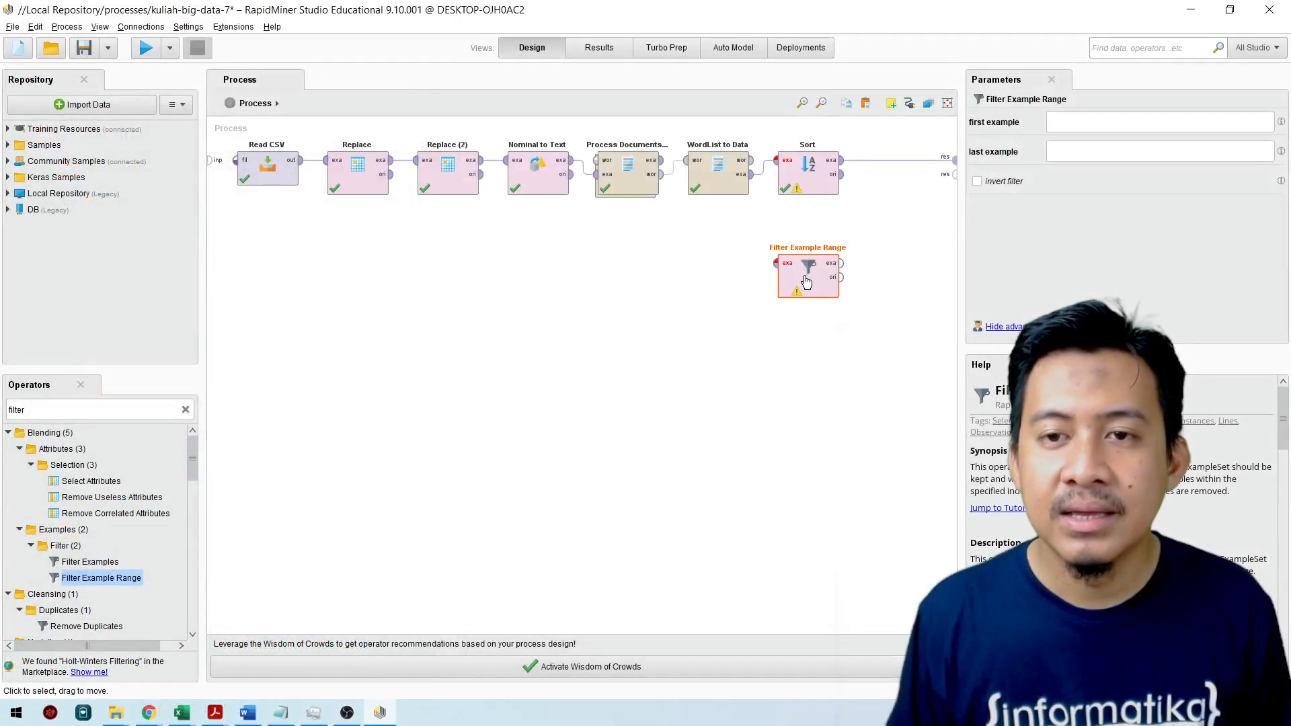
{"action": "left_click_drag", "start_coordinate": [811, 275], "coordinate": [889, 163]}
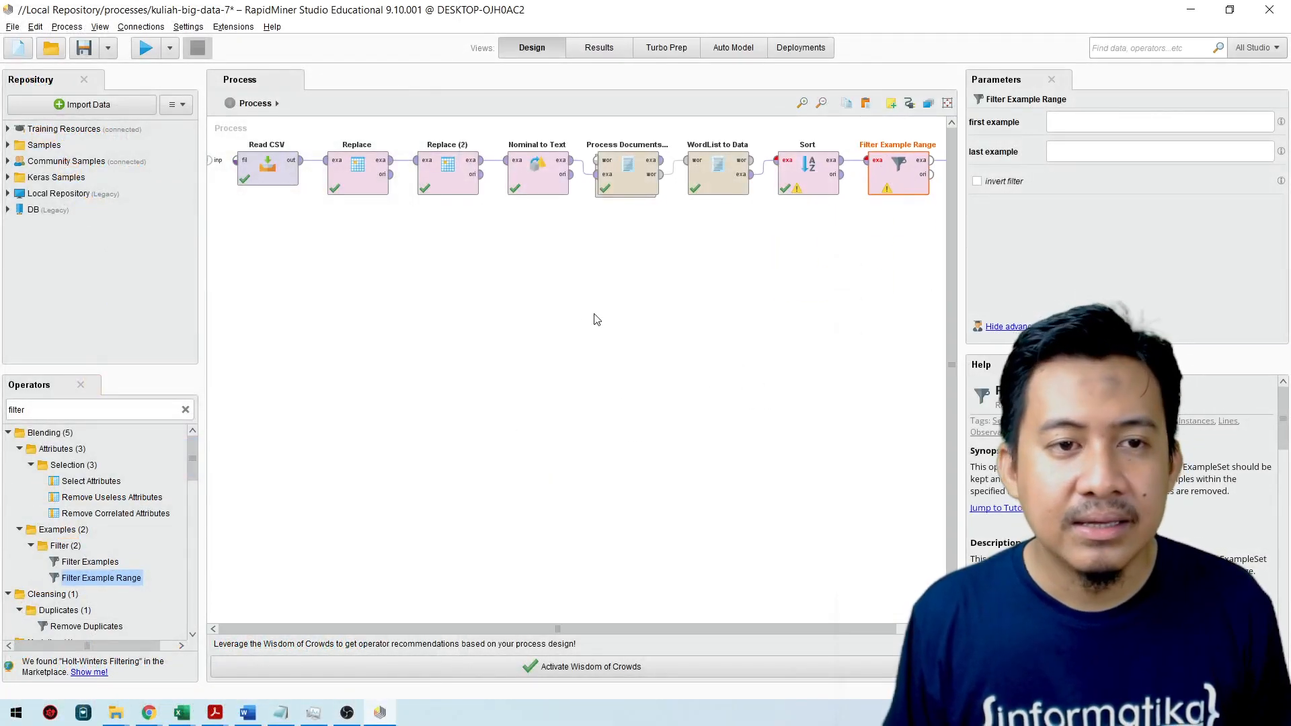
Rearrange the process by moving both Replace operators to a second row and shifting the operators from Nominal to Text onward closer to Read CSV.
{"action": "left_click", "coordinate": [357, 179]}
{"action": "left_click_drag", "start_coordinate": [357, 179], "coordinate": [312, 281]}
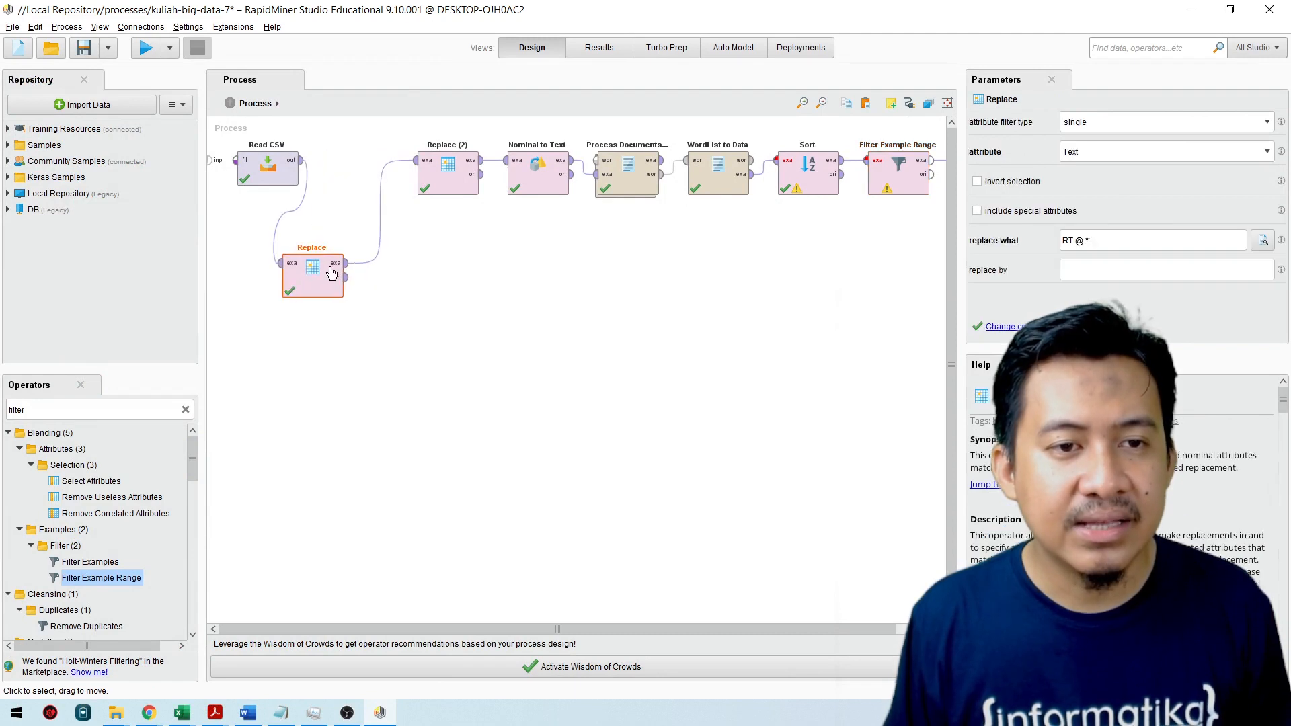
{"action": "left_click_drag", "start_coordinate": [458, 158], "coordinate": [413, 261]}
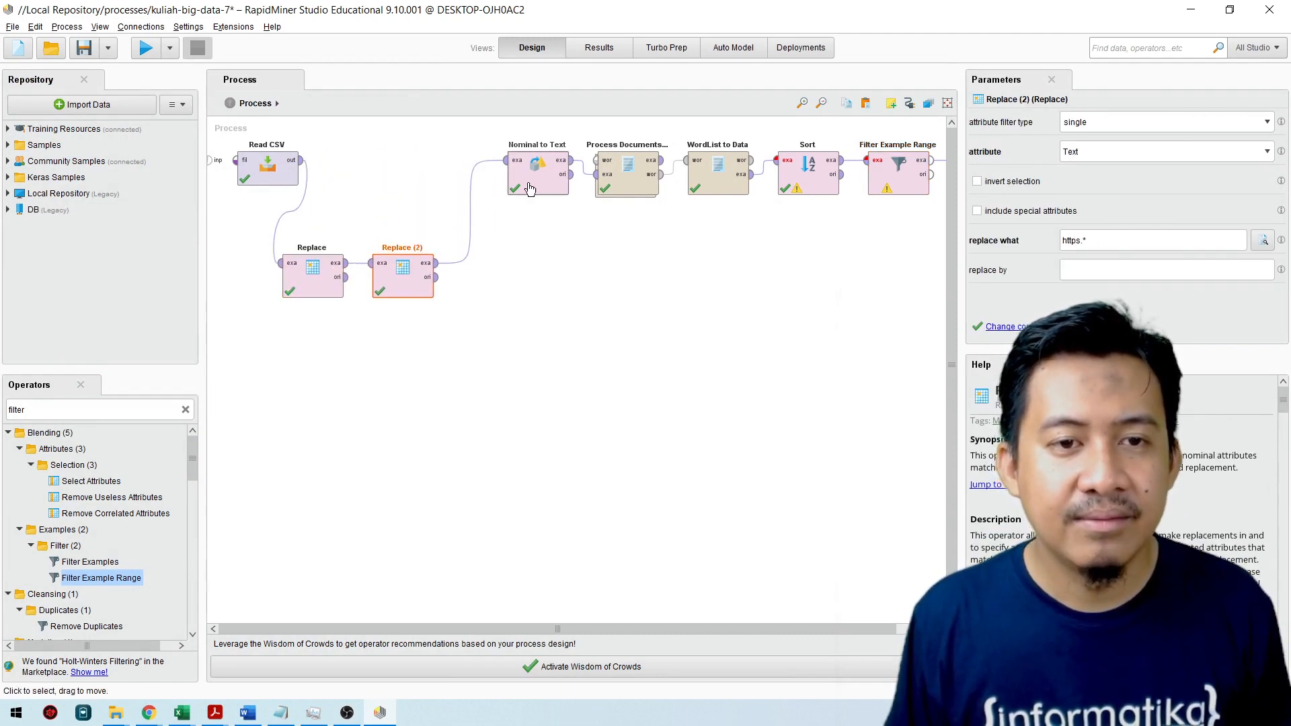
{"action": "left_click_drag", "start_coordinate": [531, 177], "coordinate": [441, 177]}
{"action": "left_click_drag", "start_coordinate": [626, 176], "coordinate": [537, 176]}
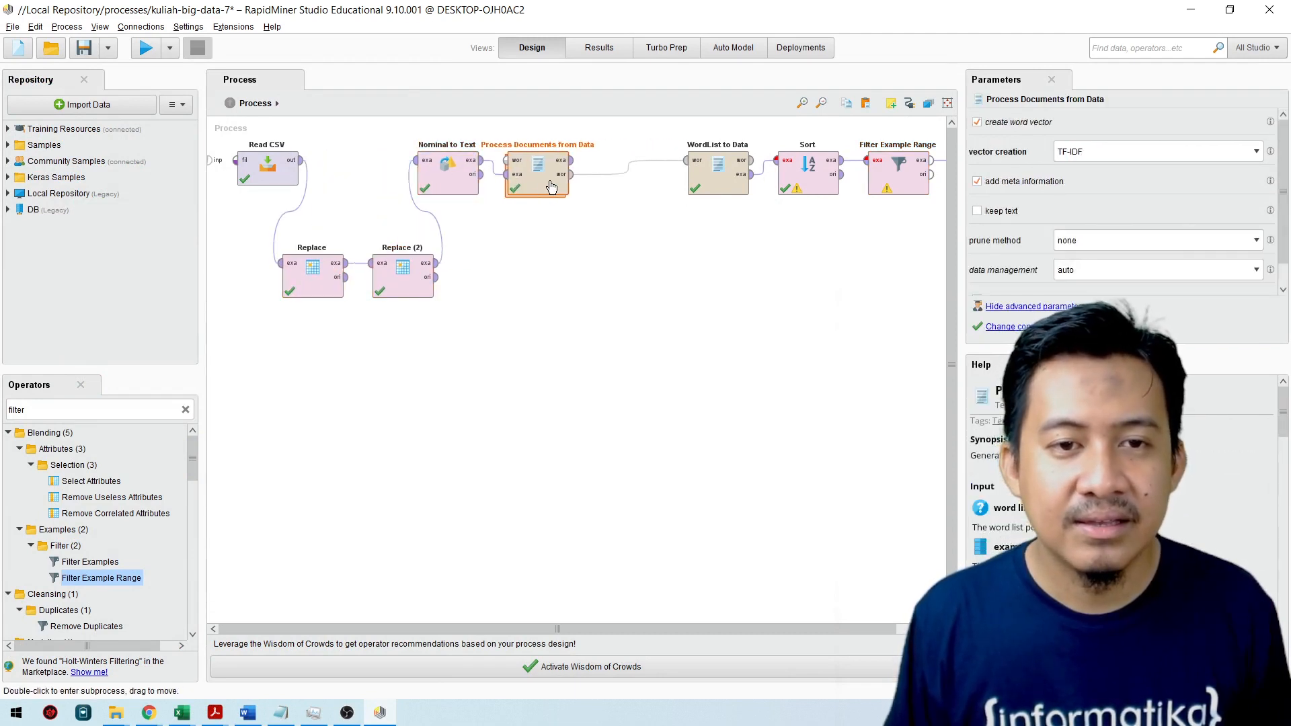
{"action": "left_click", "coordinate": [701, 181]}
{"action": "left_click_drag", "start_coordinate": [702, 182], "coordinate": [611, 182]}
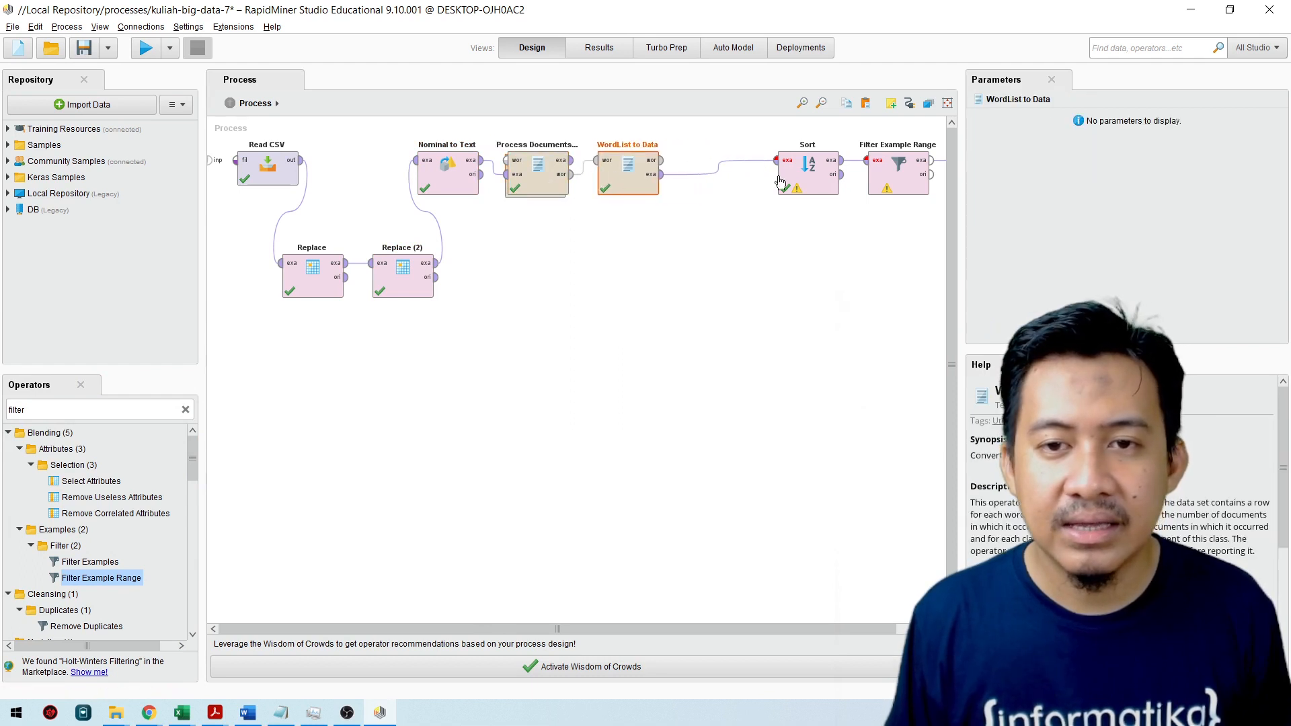
{"action": "left_click_drag", "start_coordinate": [809, 186], "coordinate": [719, 186]}
{"action": "left_click_drag", "start_coordinate": [899, 178], "coordinate": [808, 178]}
Connect Sort's example set output to the Filter Example Range input and open that operator's first example parameter for editing.
{"action": "left_click", "coordinate": [740, 178]}
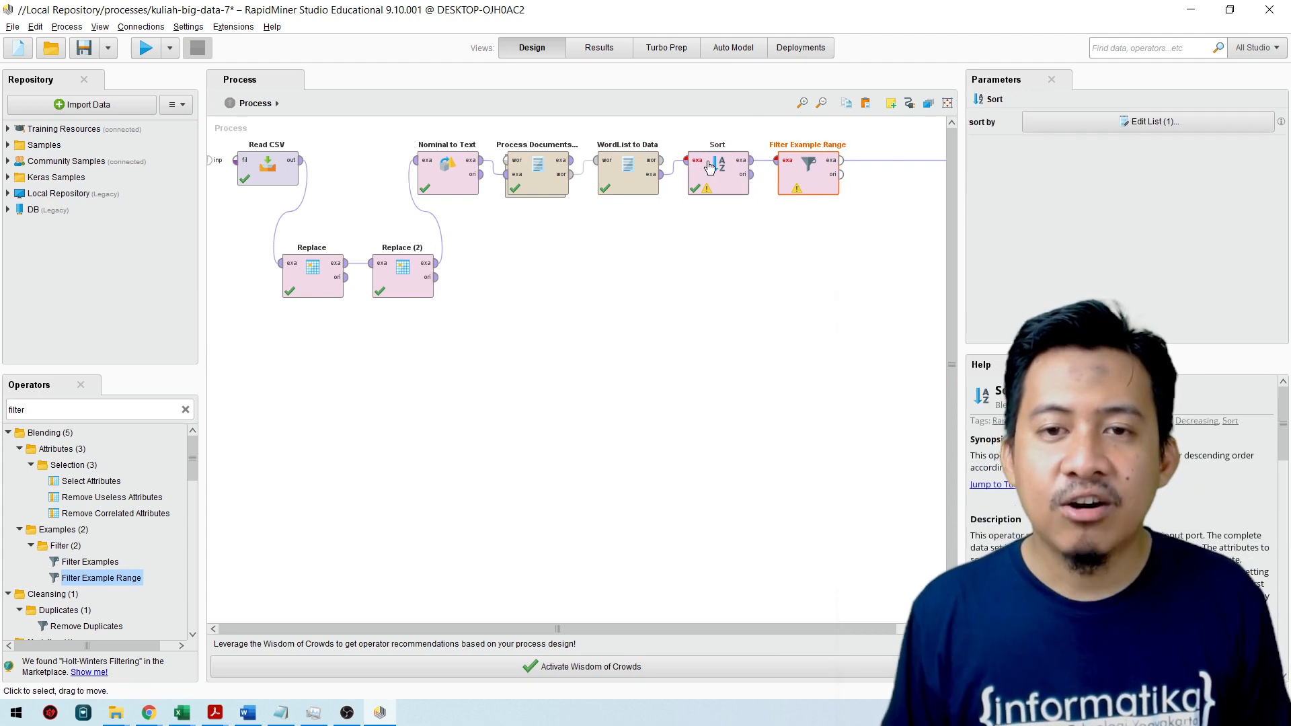
{"action": "left_click", "coordinate": [752, 162]}
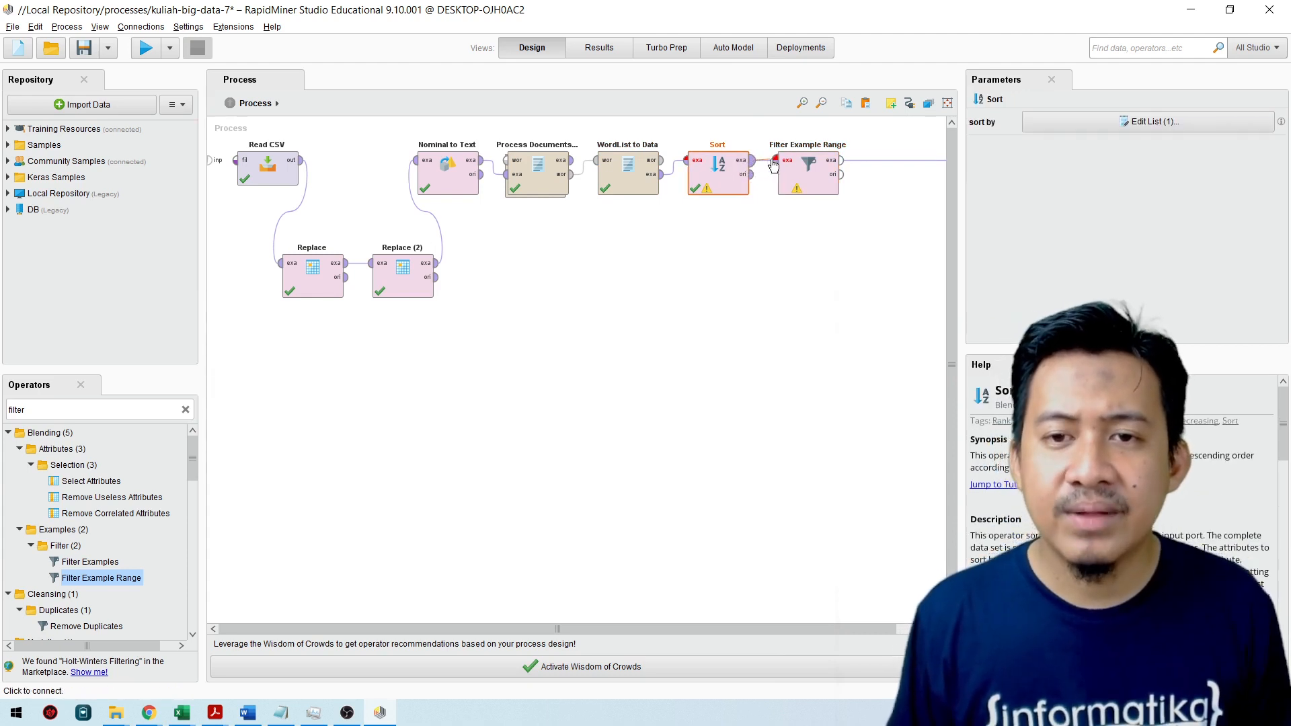
{"action": "left_click", "coordinate": [776, 163]}
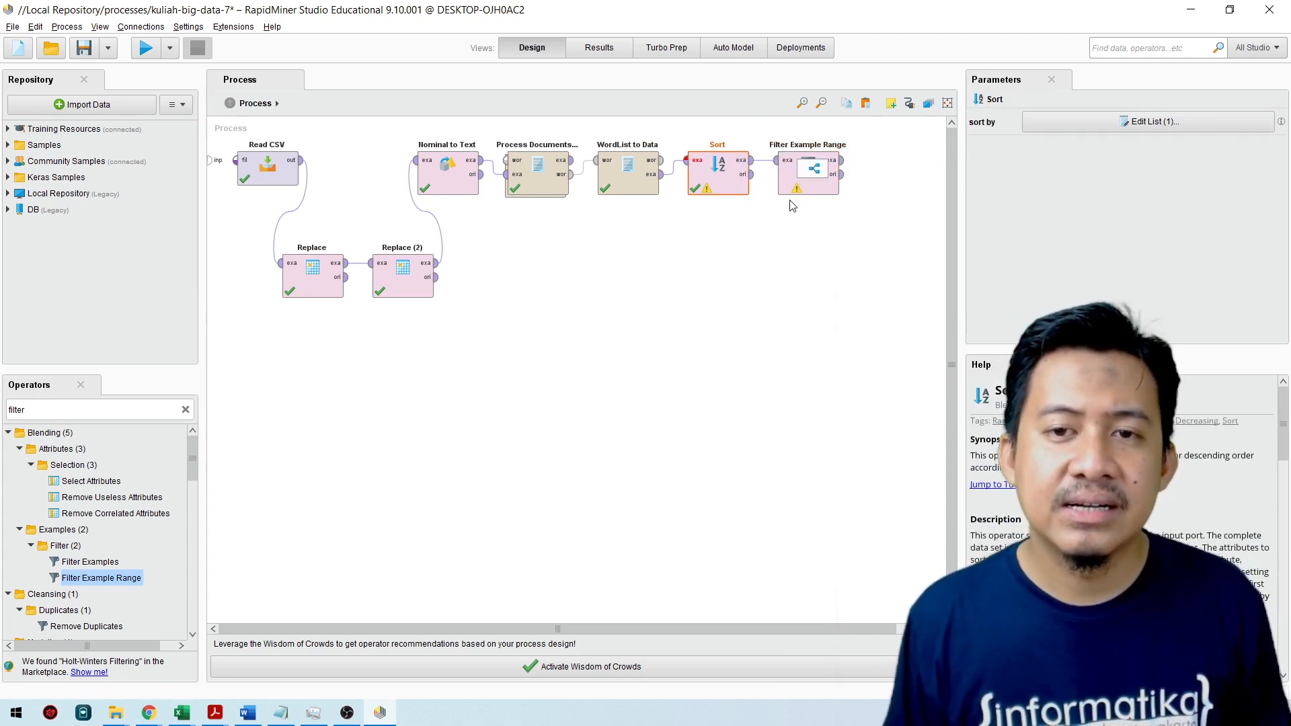
{"action": "left_click", "coordinate": [812, 165]}
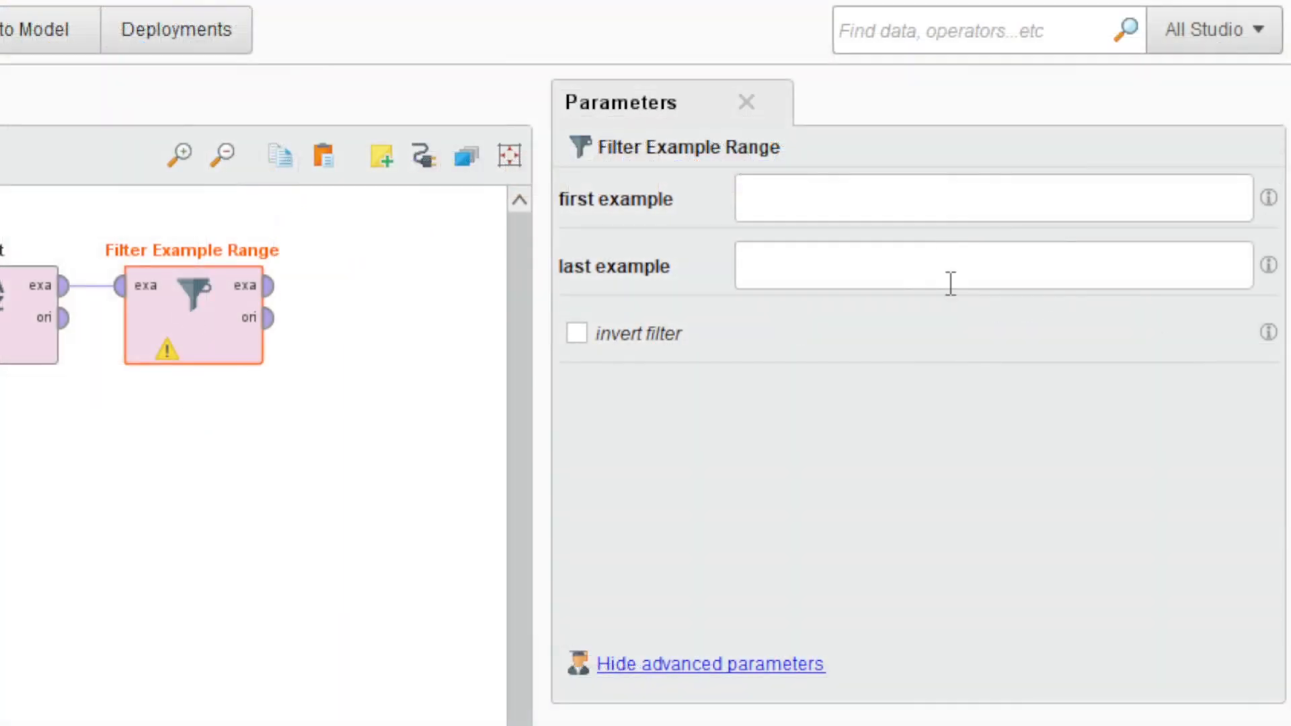
{"action": "left_click", "coordinate": [823, 197]}
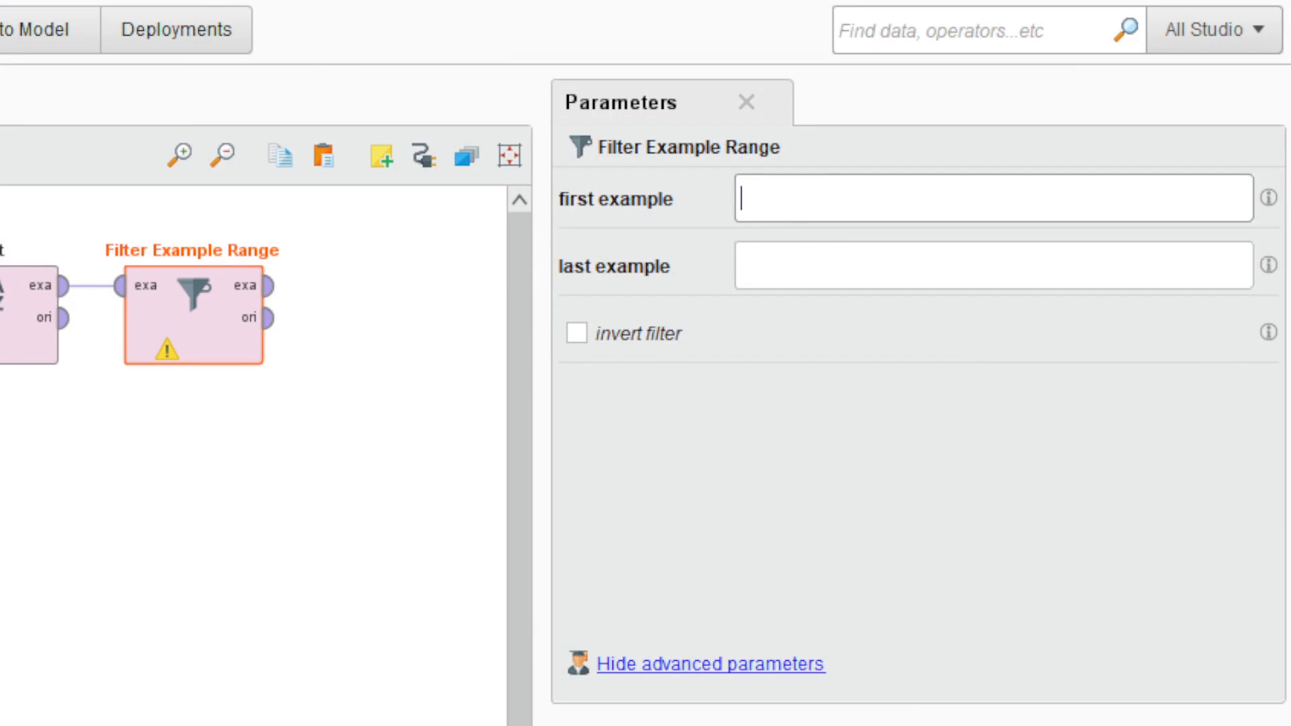
Examine rows 1 to 20 of the sorted example set's data table to determine the range of words to keep.
{"action": "left_click", "coordinate": [600, 47]}
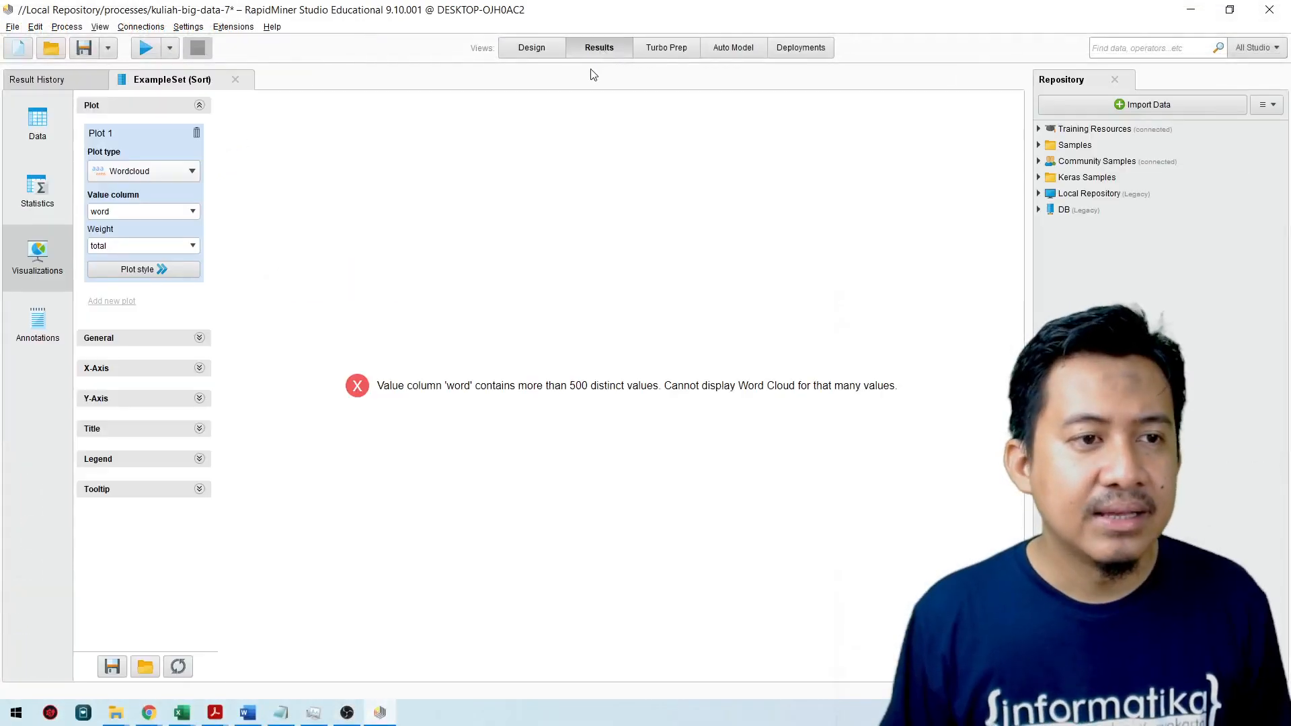
{"action": "left_click", "coordinate": [41, 133]}
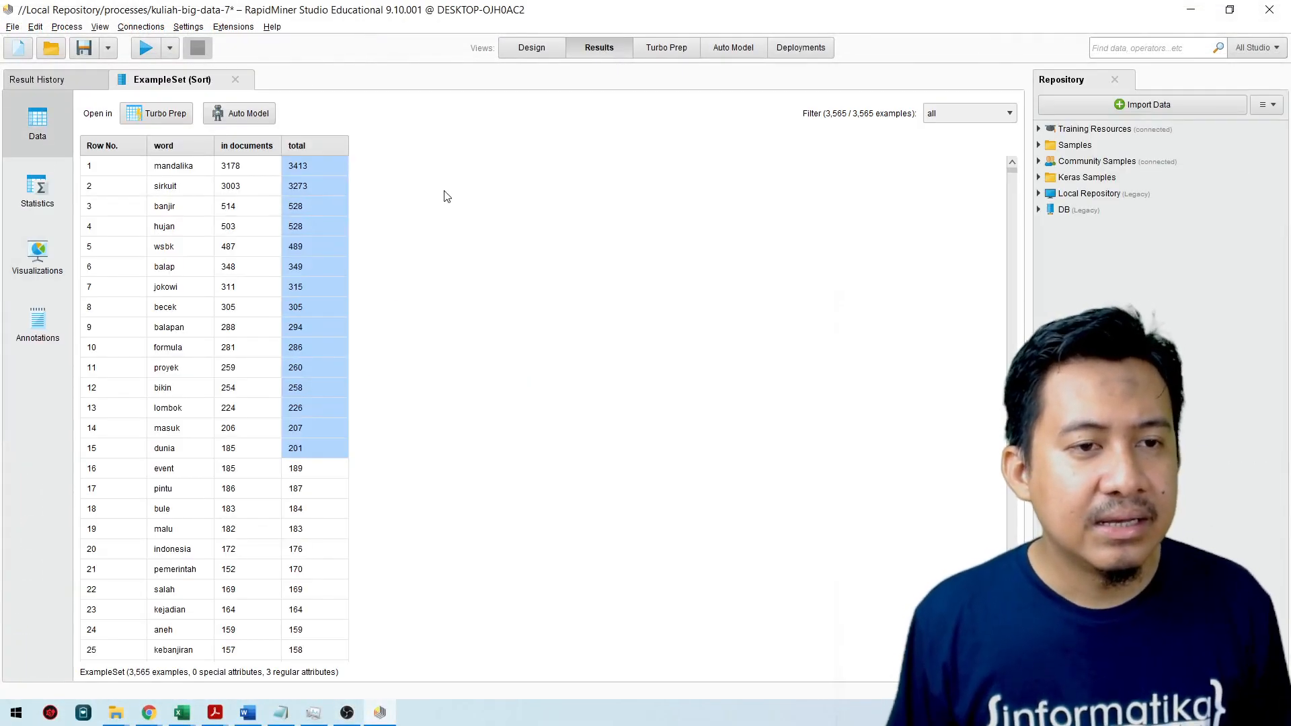
{"action": "left_click", "coordinate": [126, 168]}
{"action": "left_click_drag", "start_coordinate": [126, 167], "coordinate": [312, 168]}
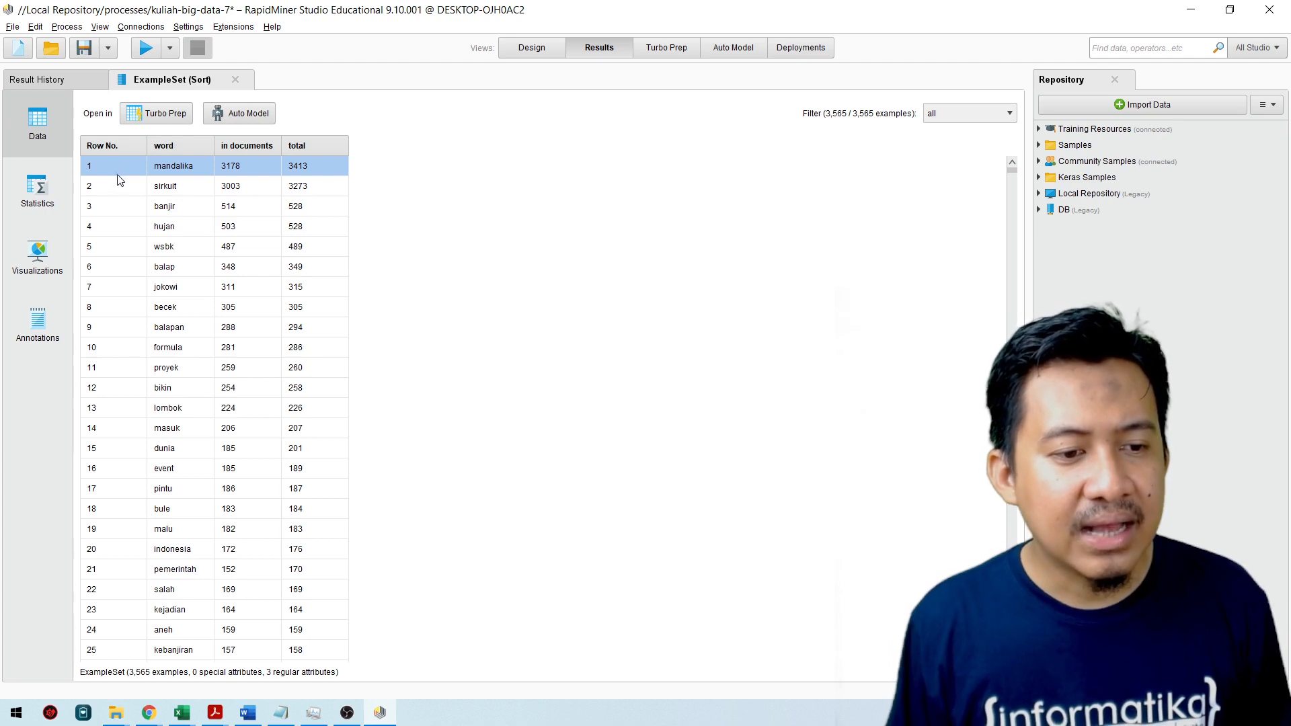
{"action": "left_click_drag", "start_coordinate": [103, 549], "coordinate": [283, 557]}
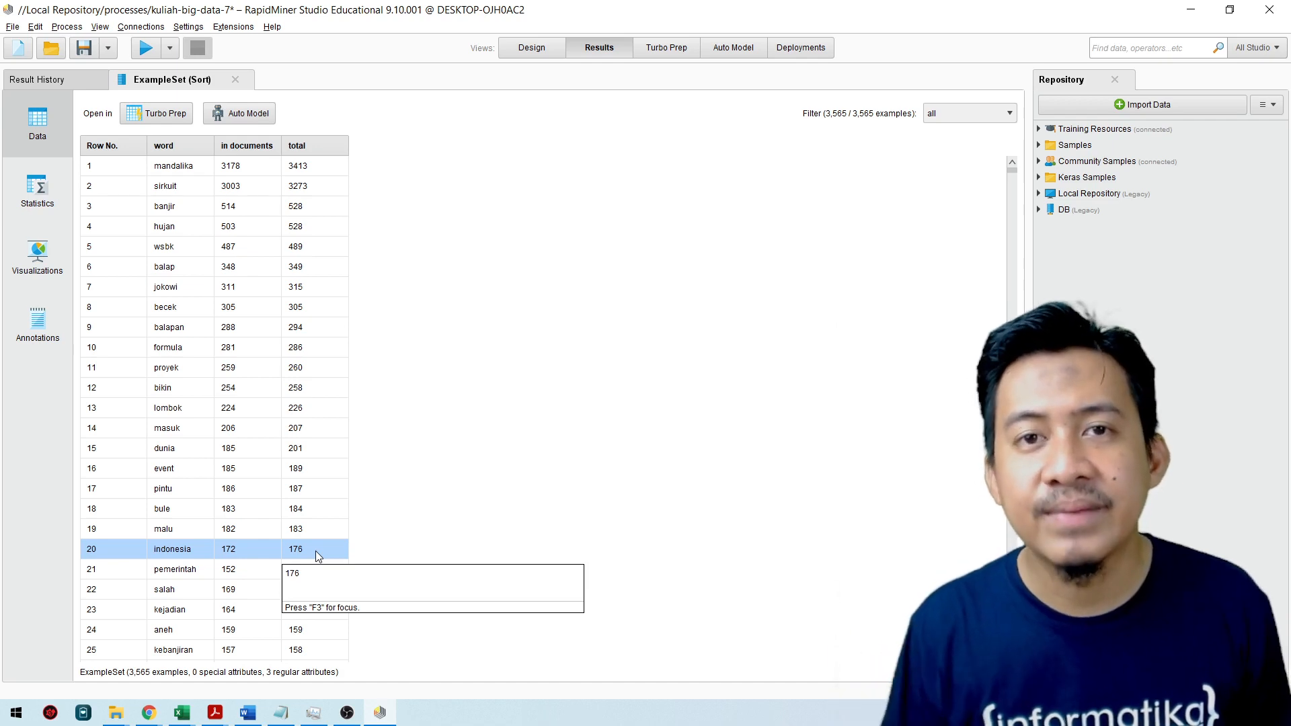
Set Filter Example Range's first example to 1 and last example to 20.
{"action": "left_click", "coordinate": [534, 48]}
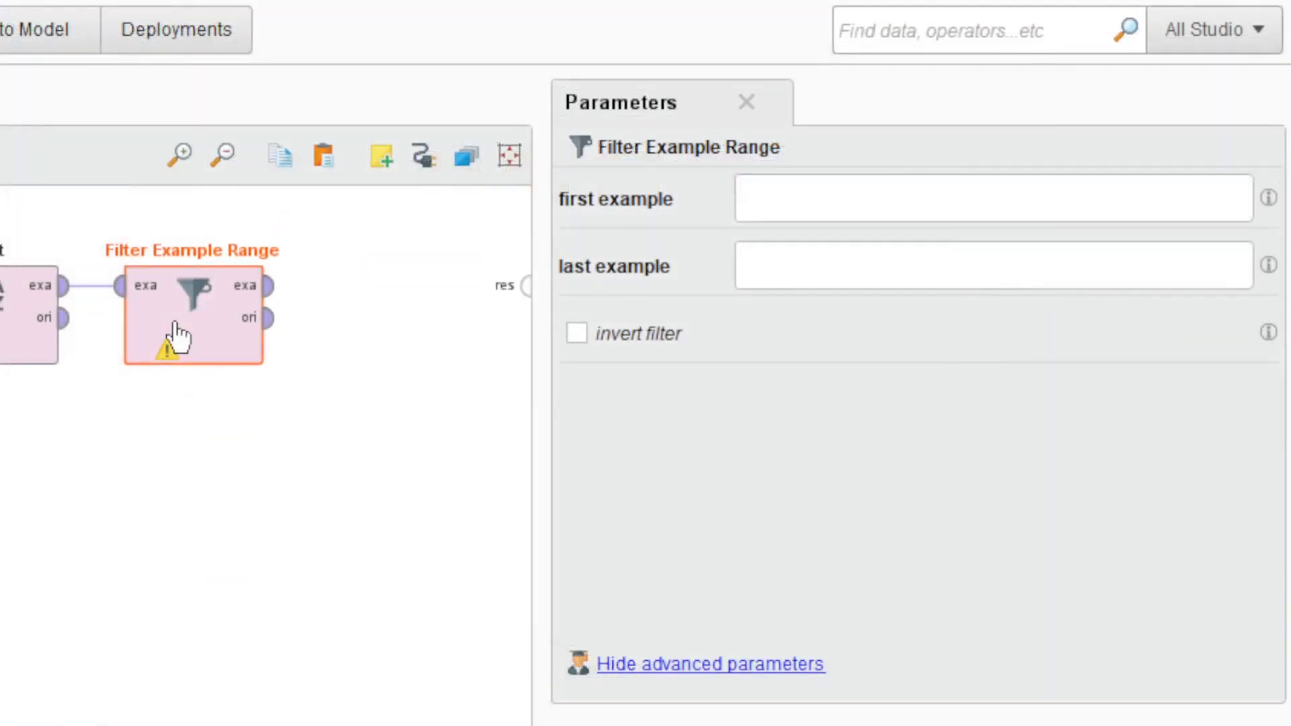
{"action": "left_click", "coordinate": [856, 198]}
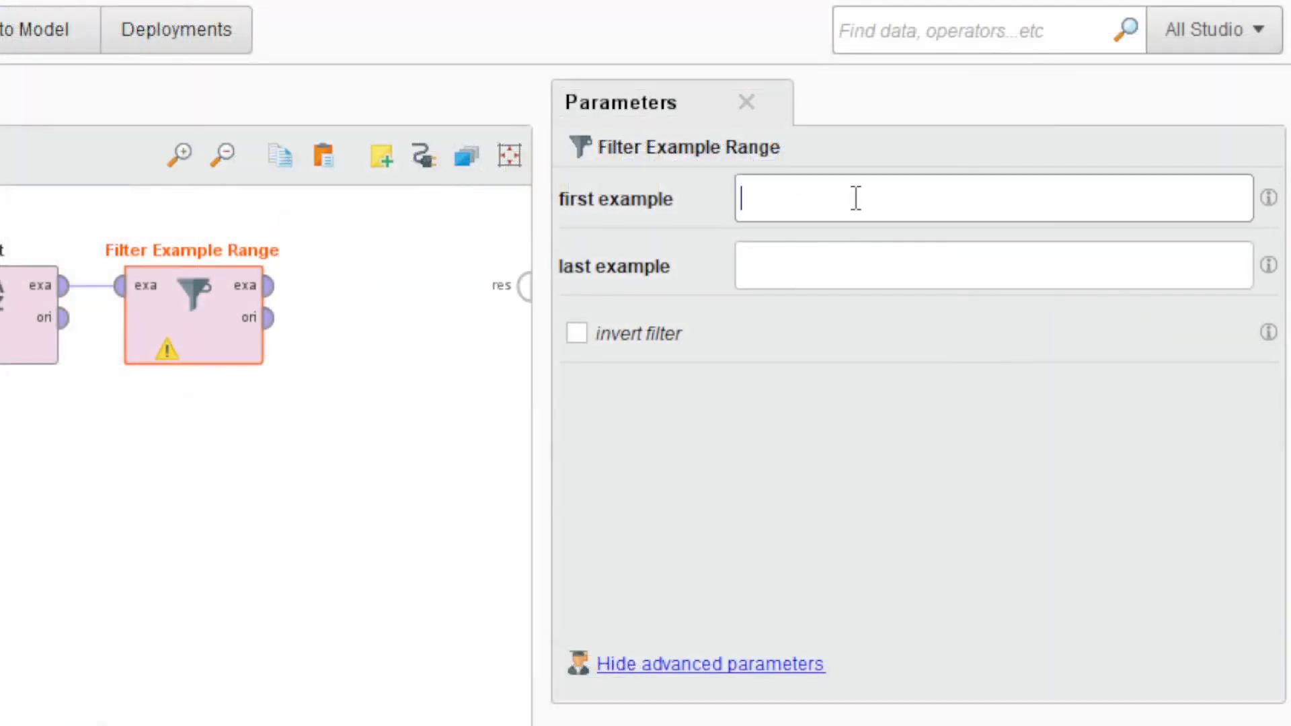
{"action": "type", "text": "1"}
{"action": "left_click", "coordinate": [836, 272]}
{"action": "type", "text": "20"}
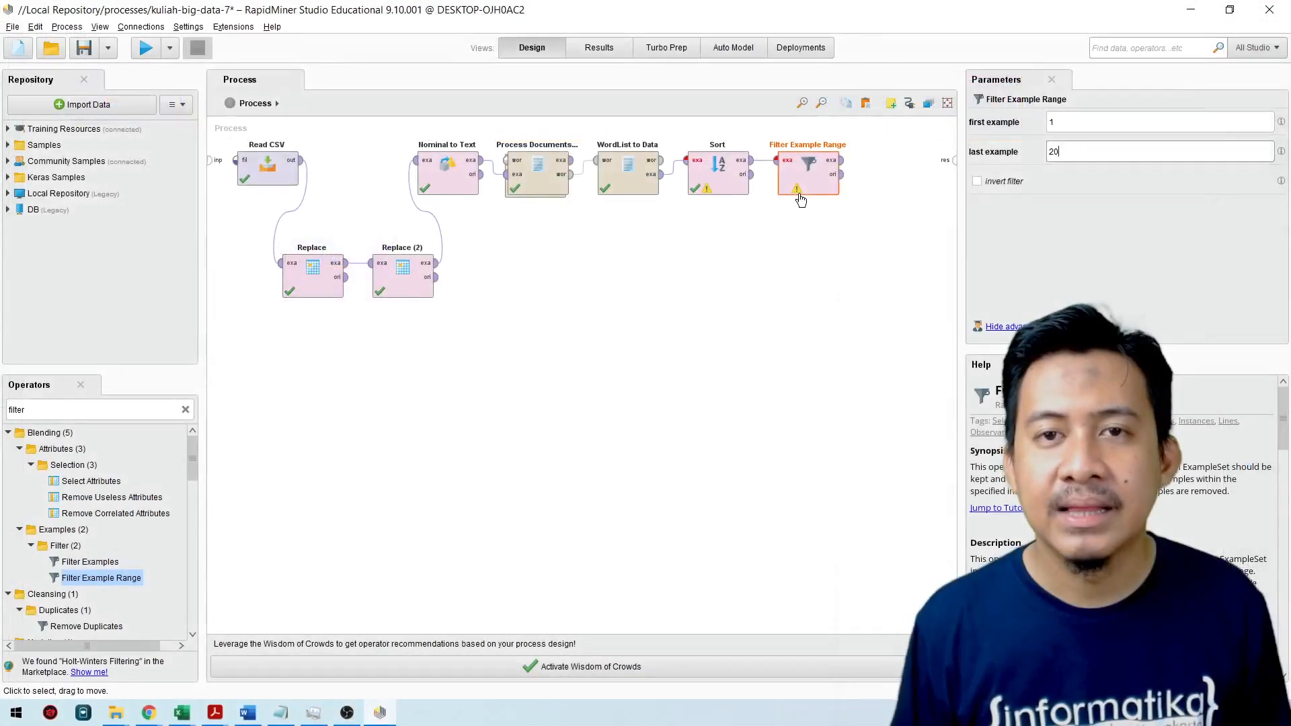
Connect Filter Example Range's example set output to the process result and run the process.
{"action": "left_click", "coordinate": [842, 160]}
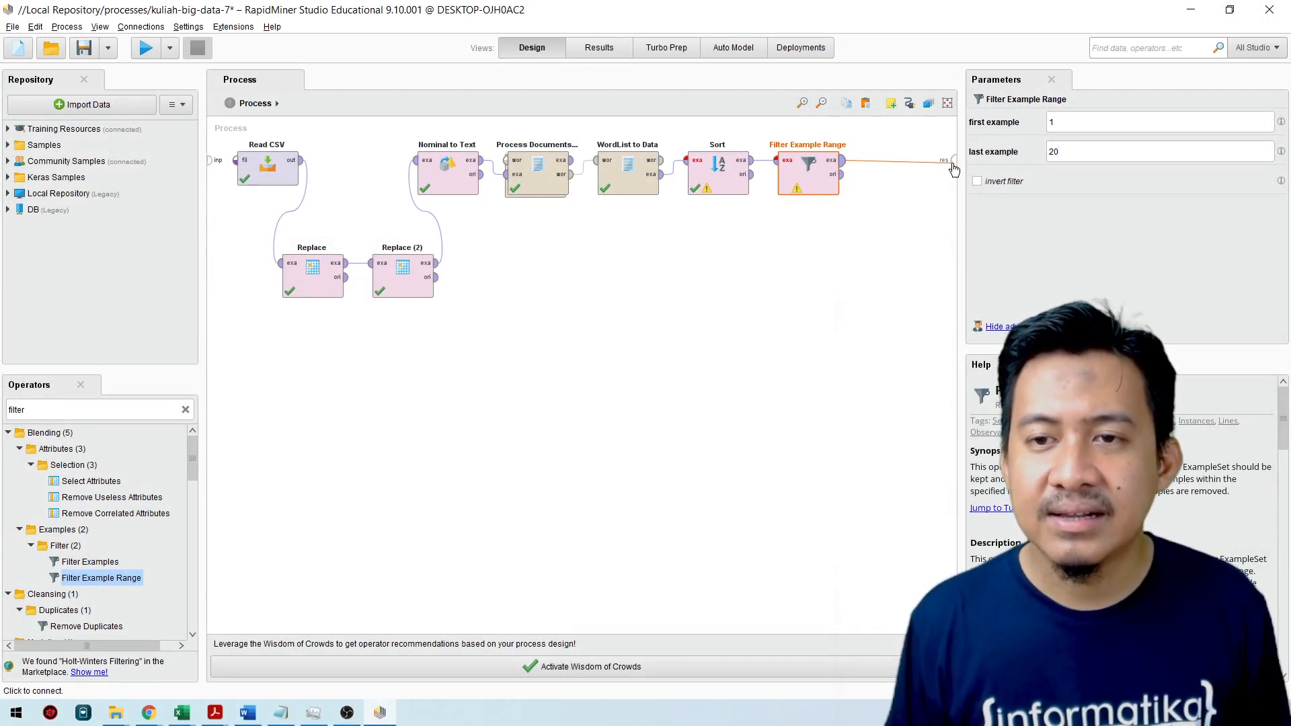
{"action": "left_click", "coordinate": [953, 162]}
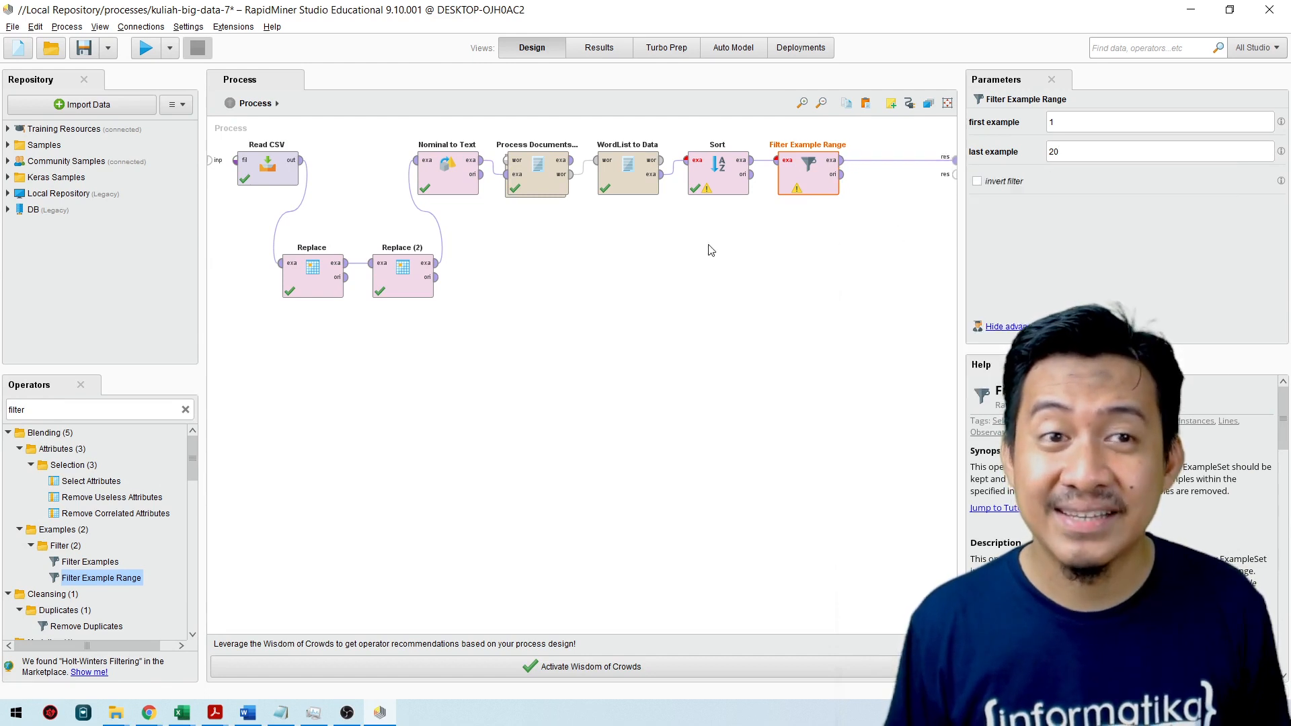
{"action": "left_click", "coordinate": [151, 50]}
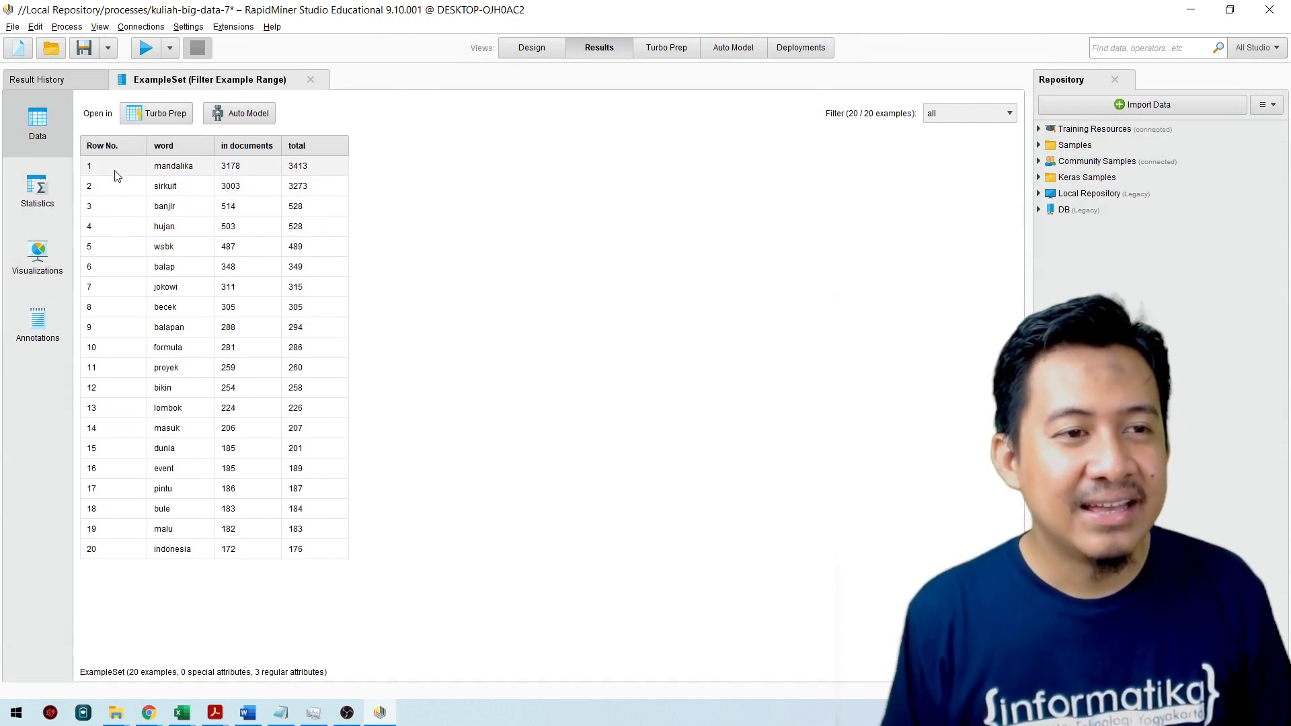
Examine the words in the filtered data table, from the first row through row 20.
{"action": "left_click_drag", "start_coordinate": [122, 165], "coordinate": [181, 551]}
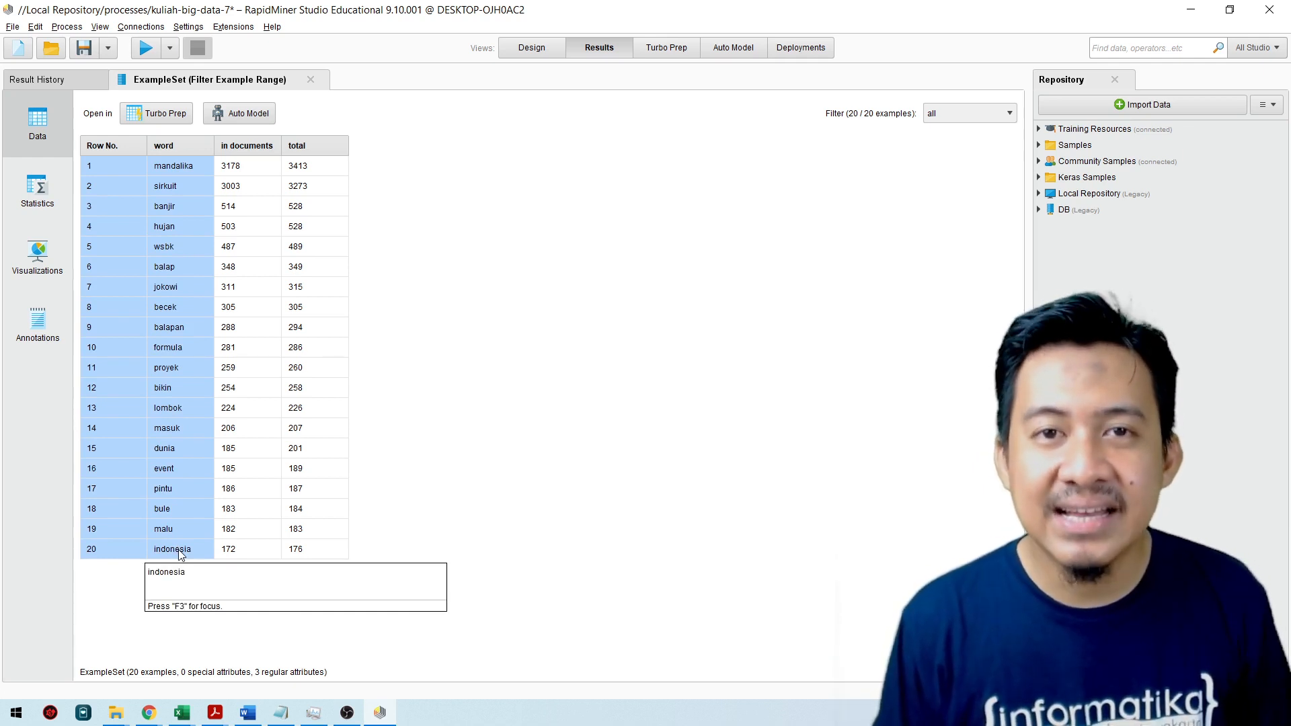
{"action": "left_click", "coordinate": [250, 227]}
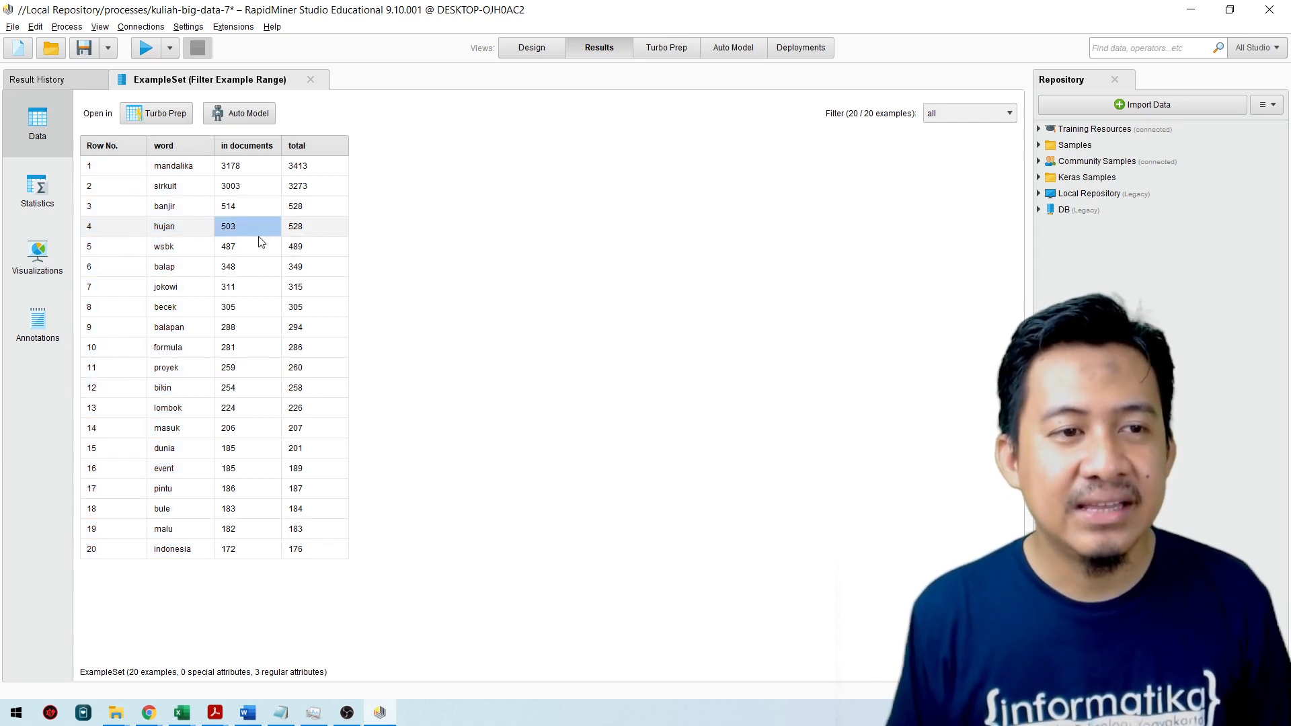
{"action": "left_click", "coordinate": [193, 170]}
{"action": "left_click_drag", "start_coordinate": [194, 170], "coordinate": [194, 205]}
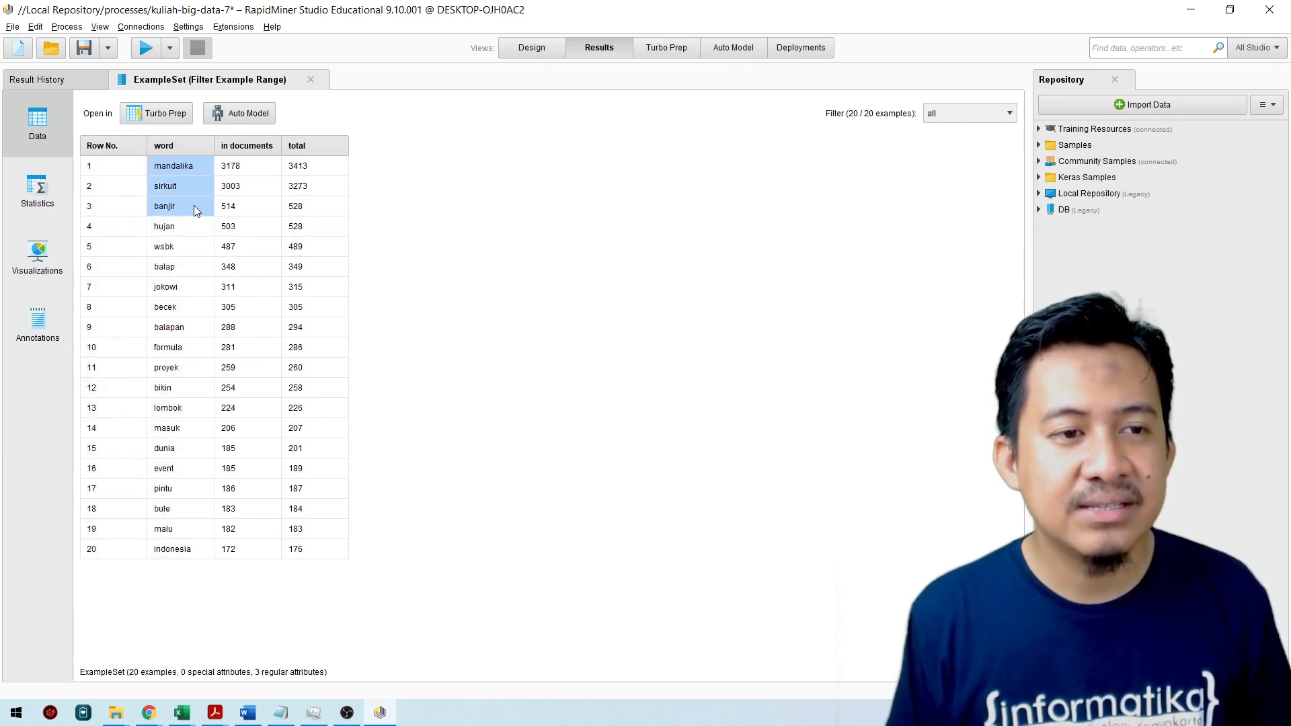
{"action": "left_click_drag", "start_coordinate": [178, 532], "coordinate": [184, 546]}
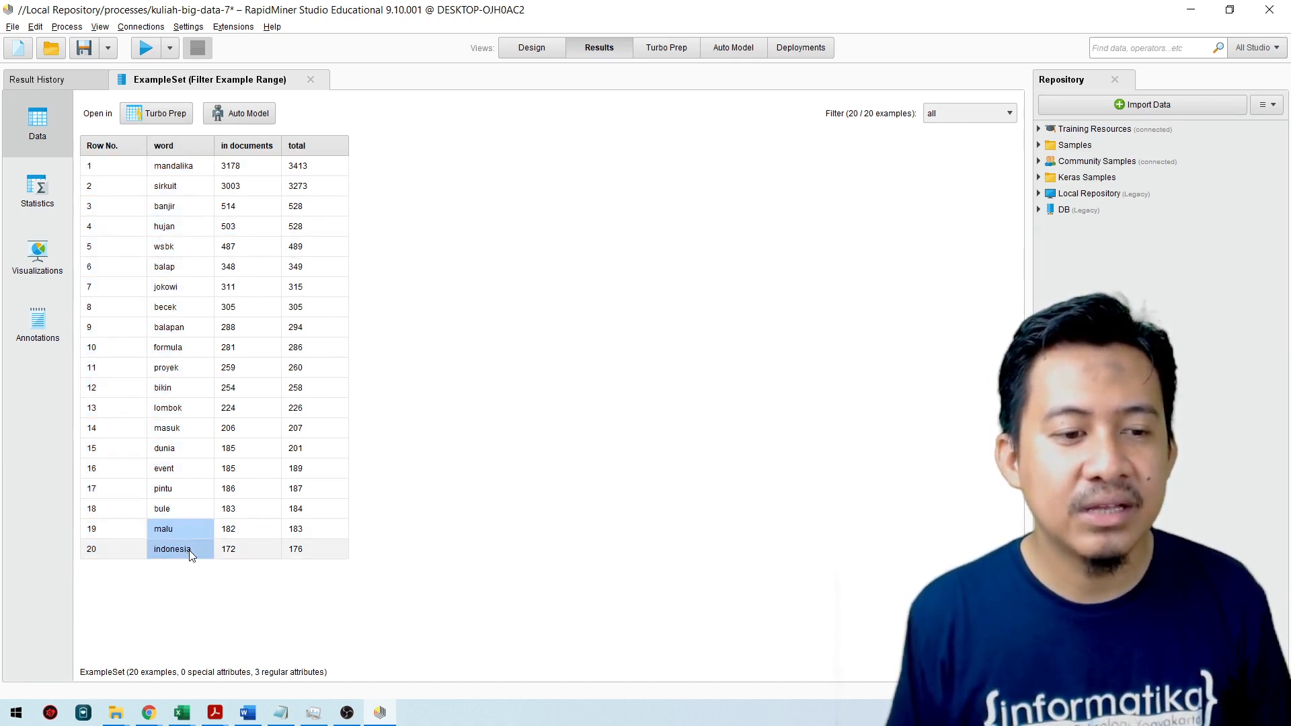
{"action": "left_click", "coordinate": [193, 550]}
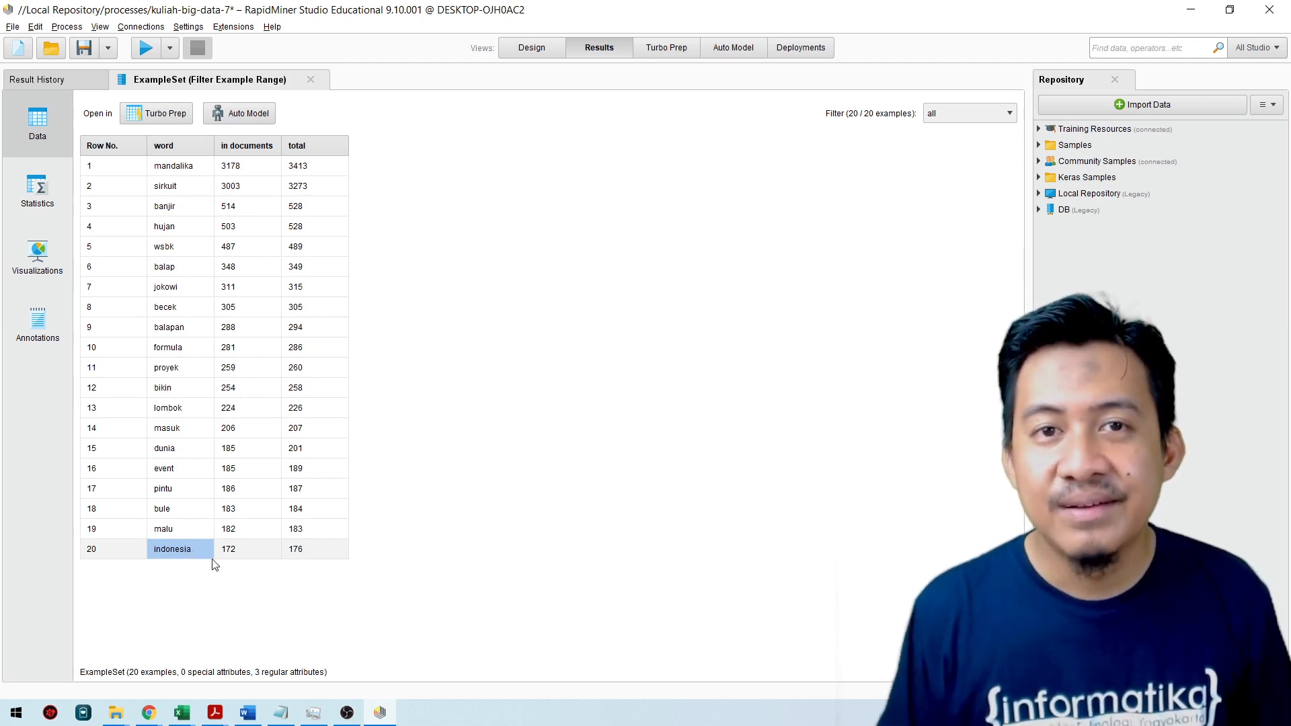
{"action": "left_click", "coordinate": [129, 550]}
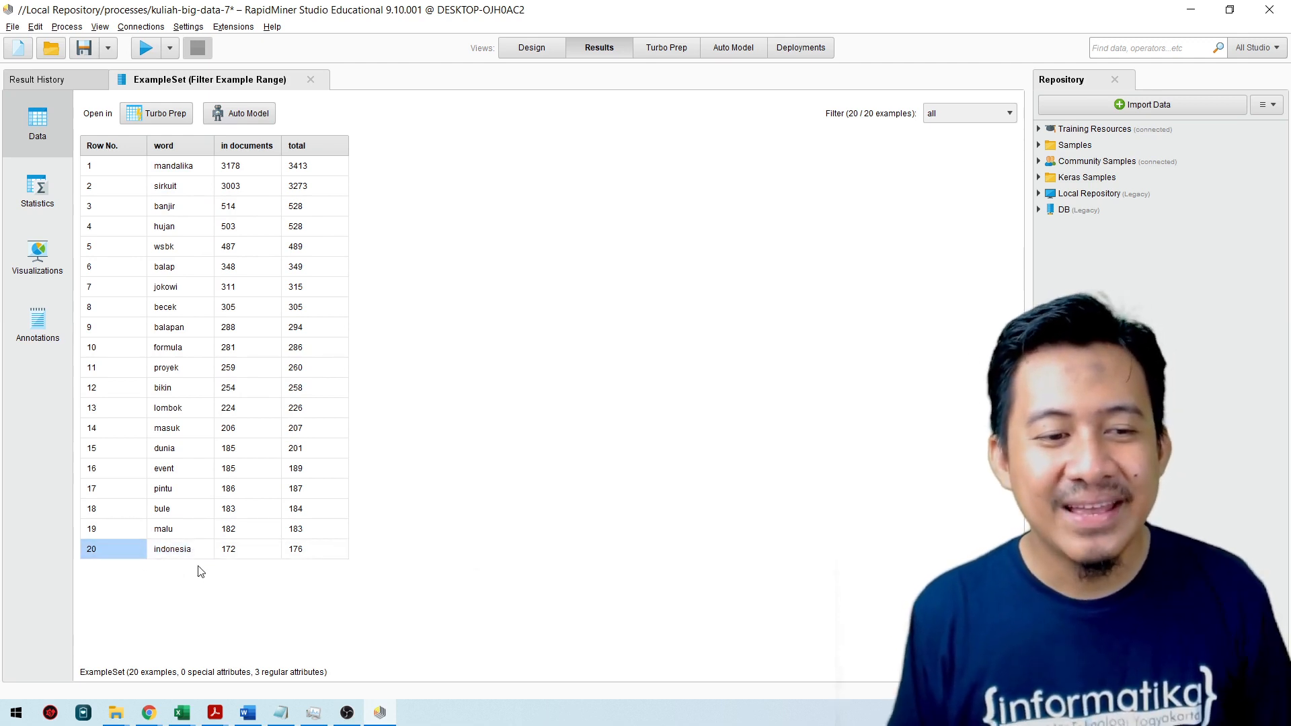
{"action": "left_click", "coordinate": [196, 550]}
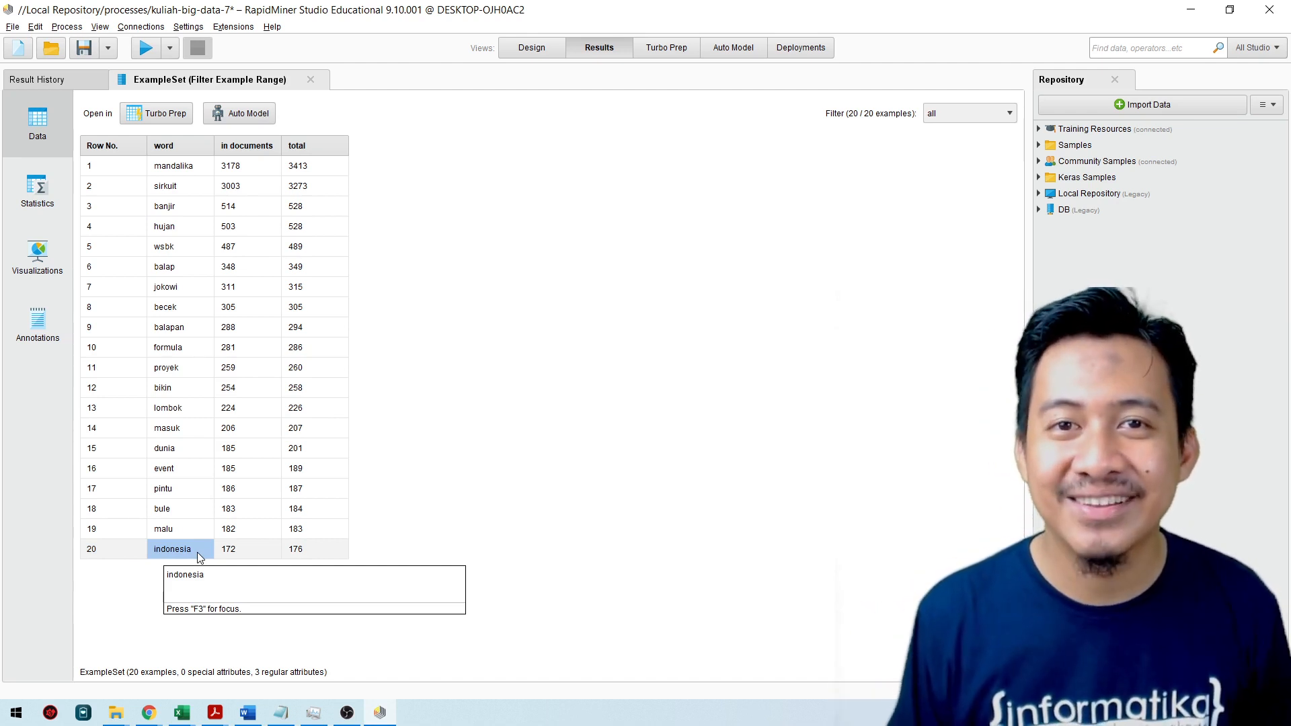
Visualize the filtered example set as a Wordcloud with word as the value column.
{"action": "left_click", "coordinate": [54, 260]}
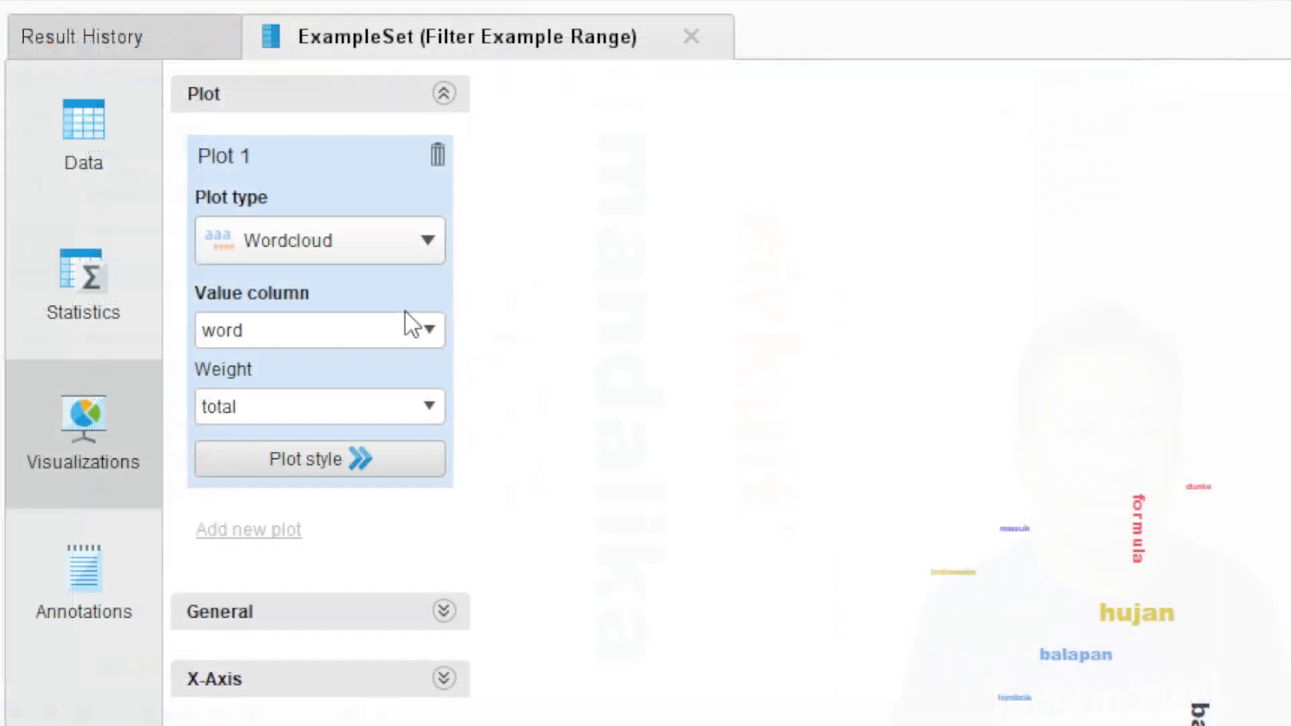
{"action": "left_click", "coordinate": [193, 171]}
{"action": "left_click", "coordinate": [430, 239]}
{"action": "left_click", "coordinate": [427, 332]}
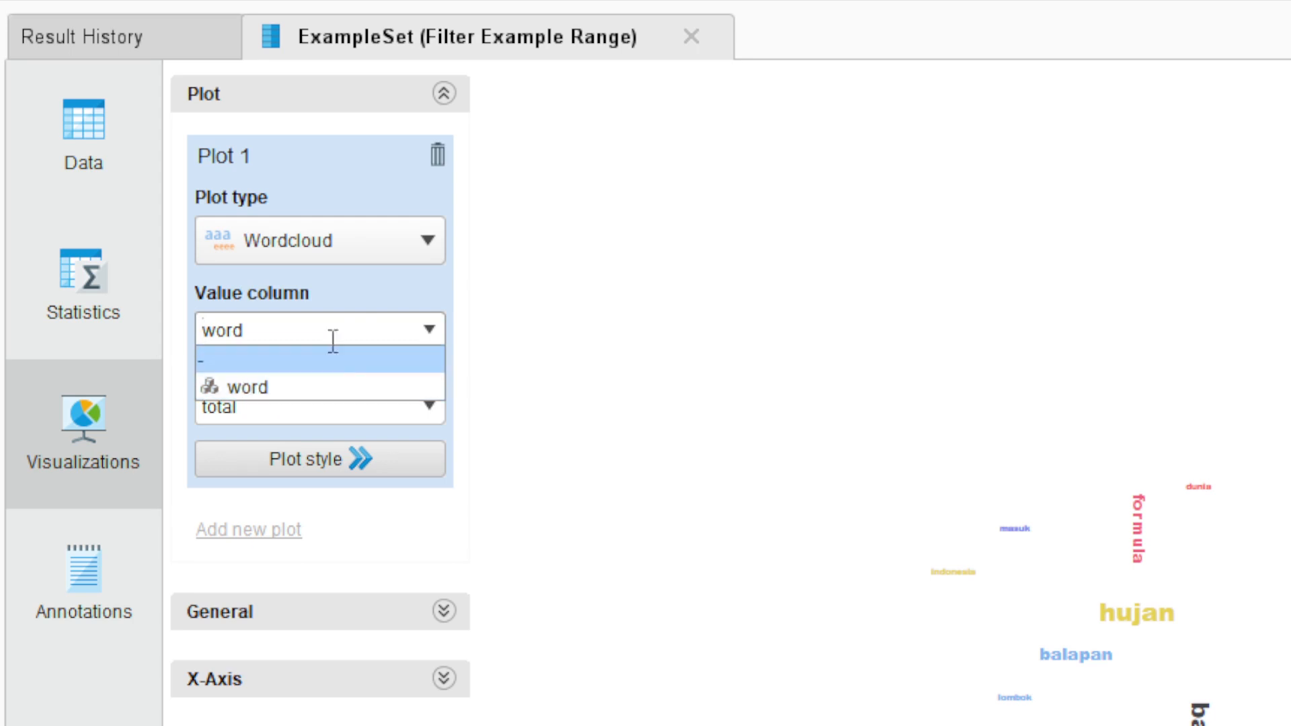
{"action": "left_click", "coordinate": [361, 288]}
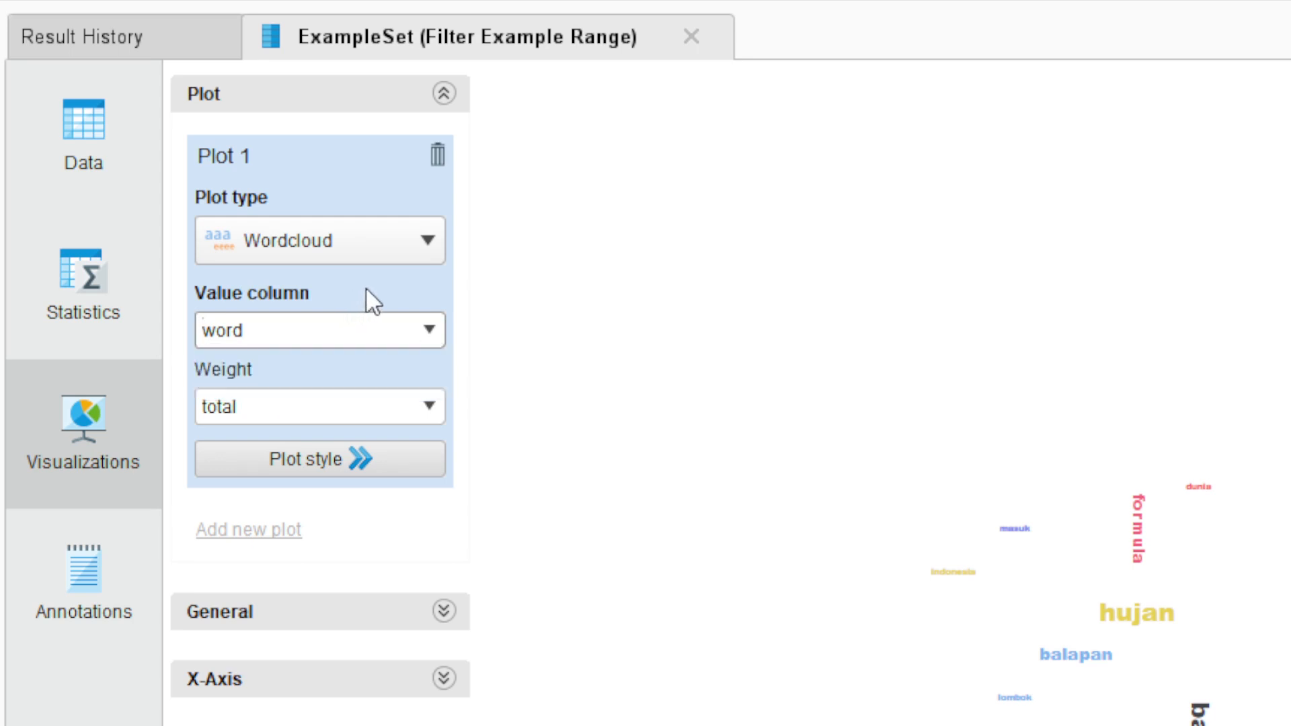
Try the Wordcloud with no weight column, and set the weight back to total.
{"action": "left_click", "coordinate": [435, 404]}
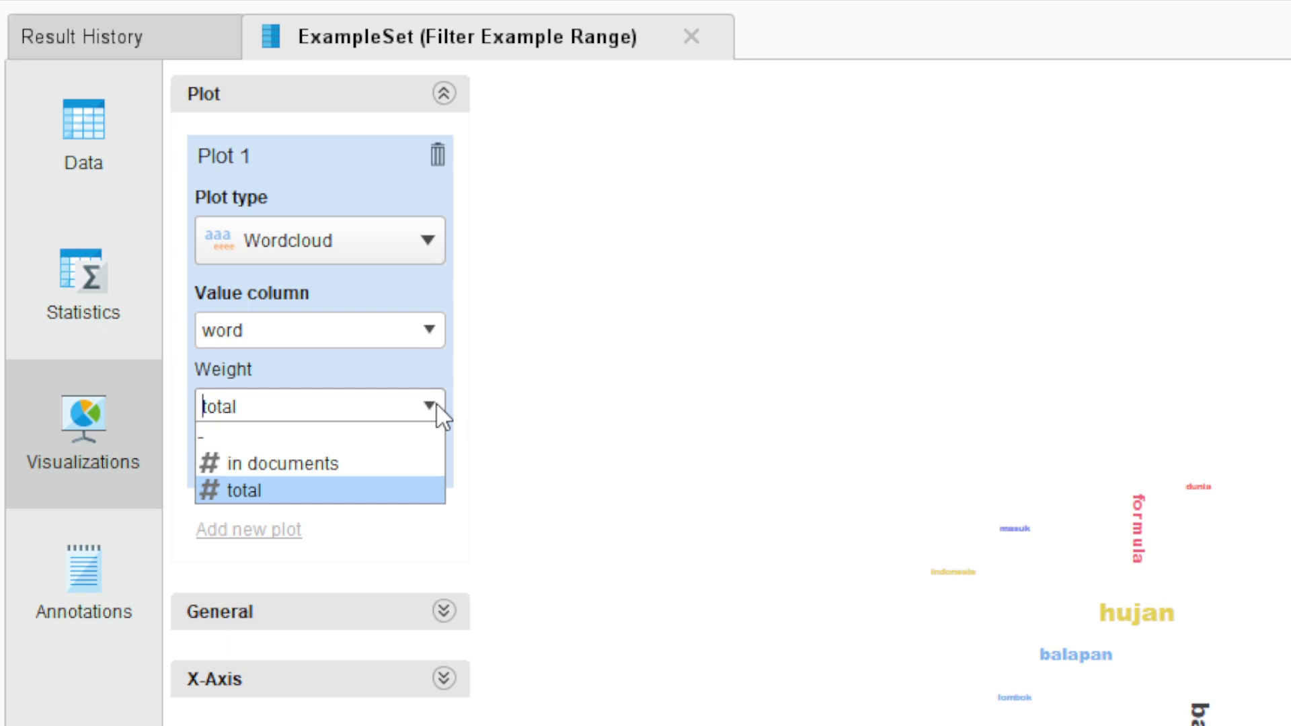
{"action": "left_click", "coordinate": [229, 437]}
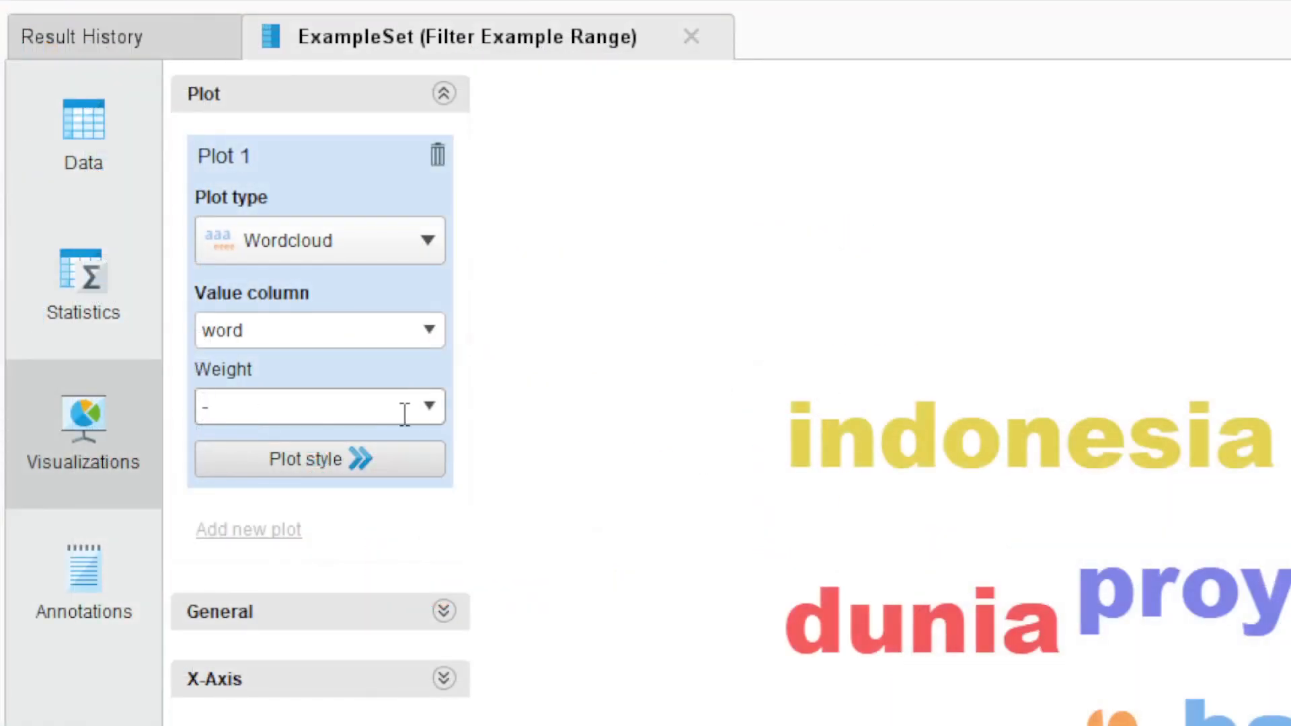
{"action": "left_click", "coordinate": [434, 400]}
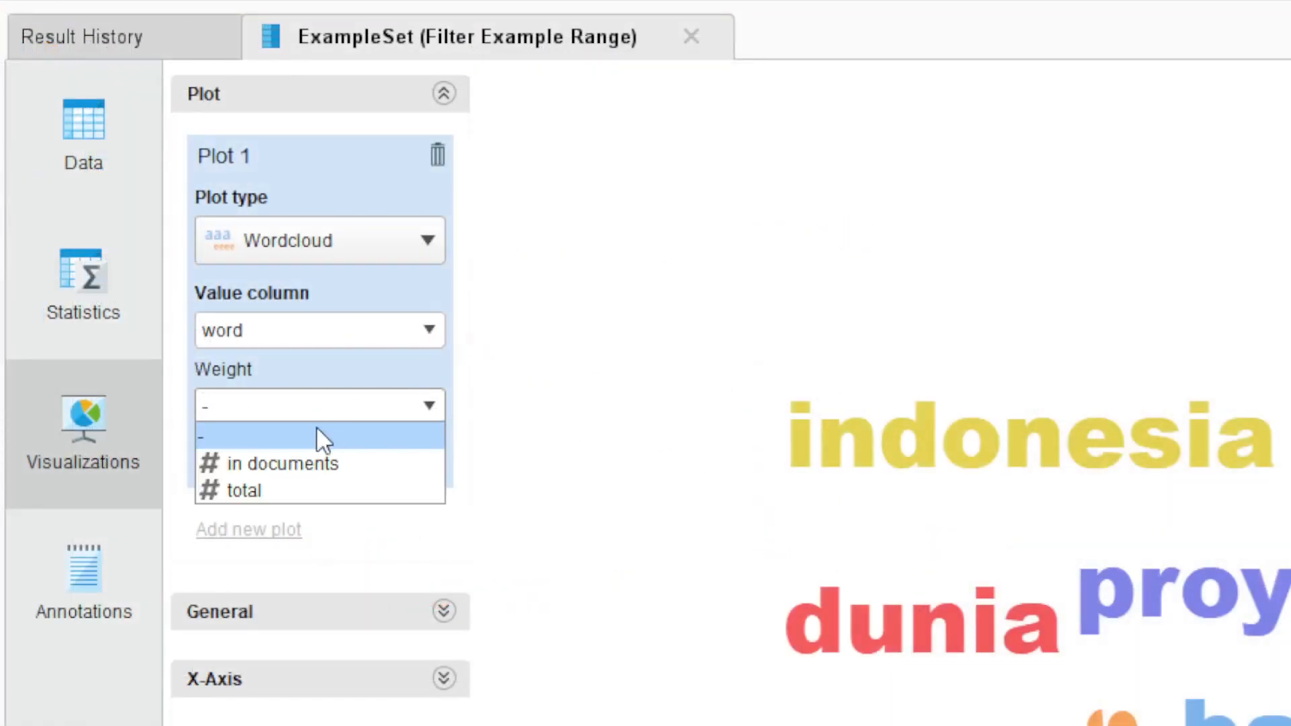
{"action": "left_click", "coordinate": [256, 484]}
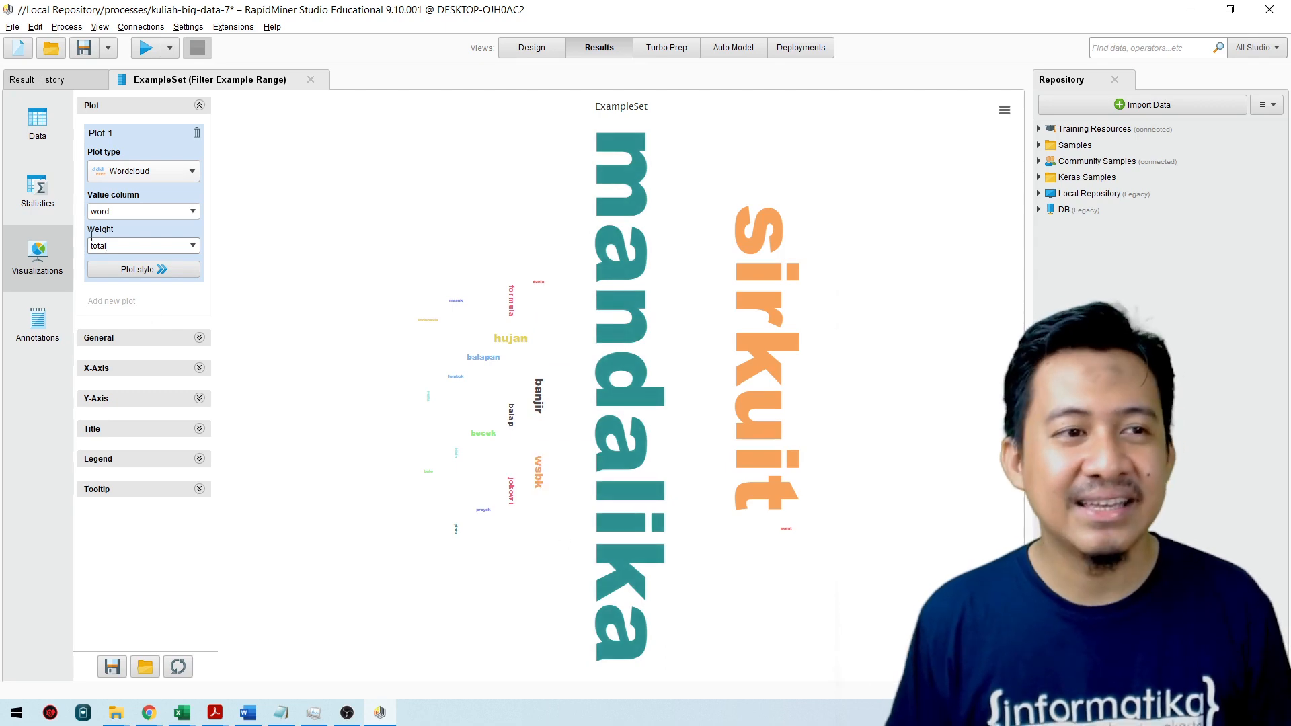
Compare the total frequencies of mandalika and sirkuit in the data table with those of the words in the rows below.
{"action": "left_click", "coordinate": [39, 125]}
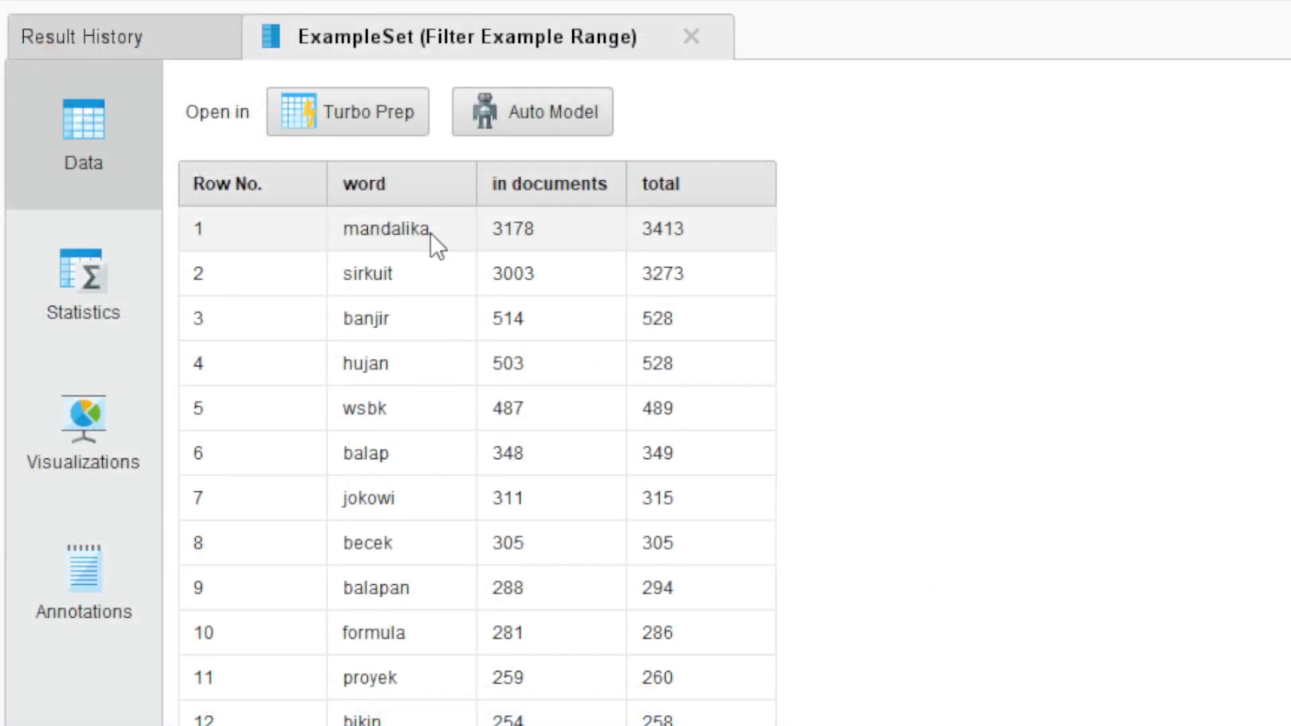
{"action": "left_click_drag", "start_coordinate": [431, 232], "coordinate": [669, 227]}
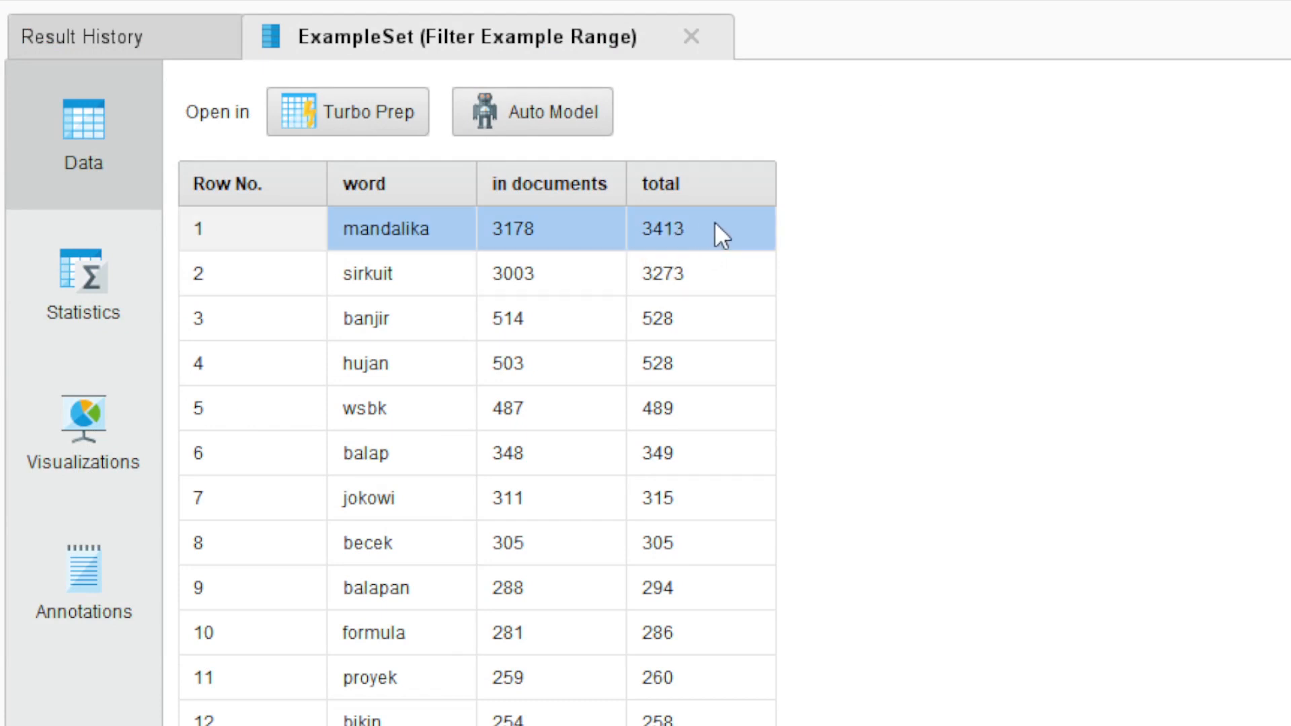
{"action": "left_click", "coordinate": [413, 276]}
{"action": "left_click", "coordinate": [680, 281]}
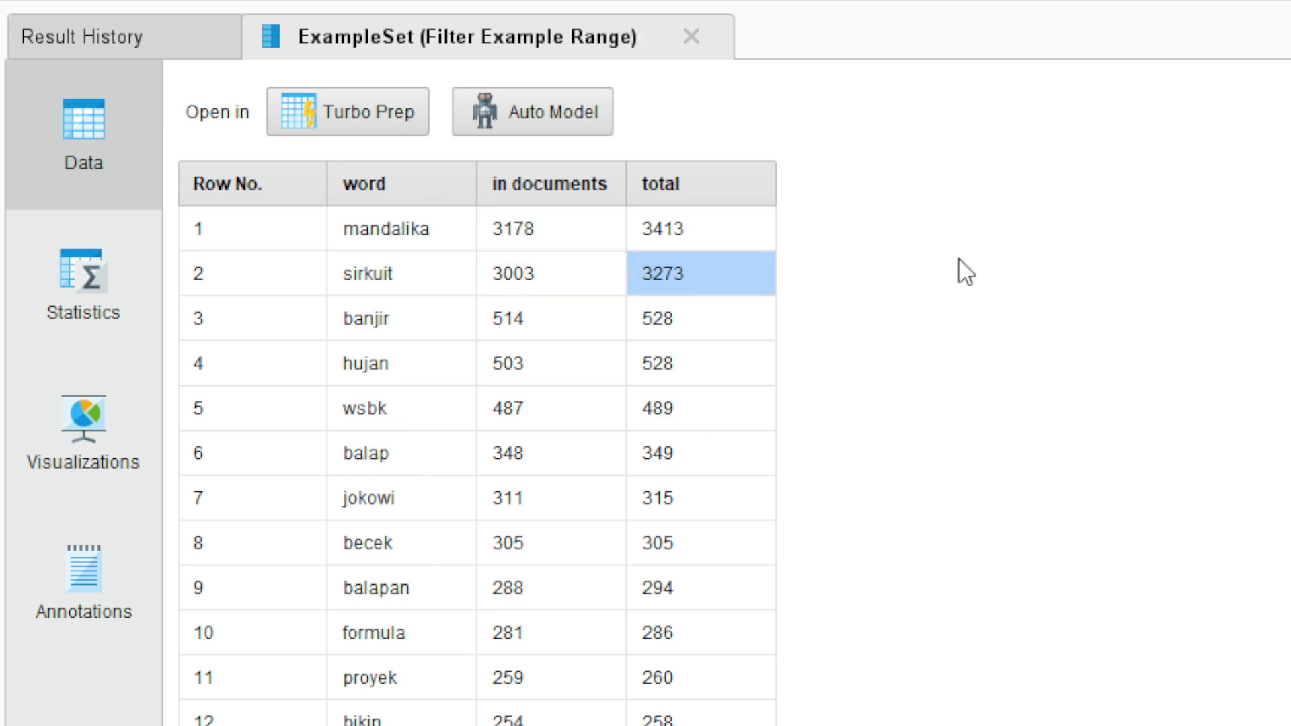
{"action": "left_click_drag", "start_coordinate": [740, 315], "coordinate": [738, 364]}
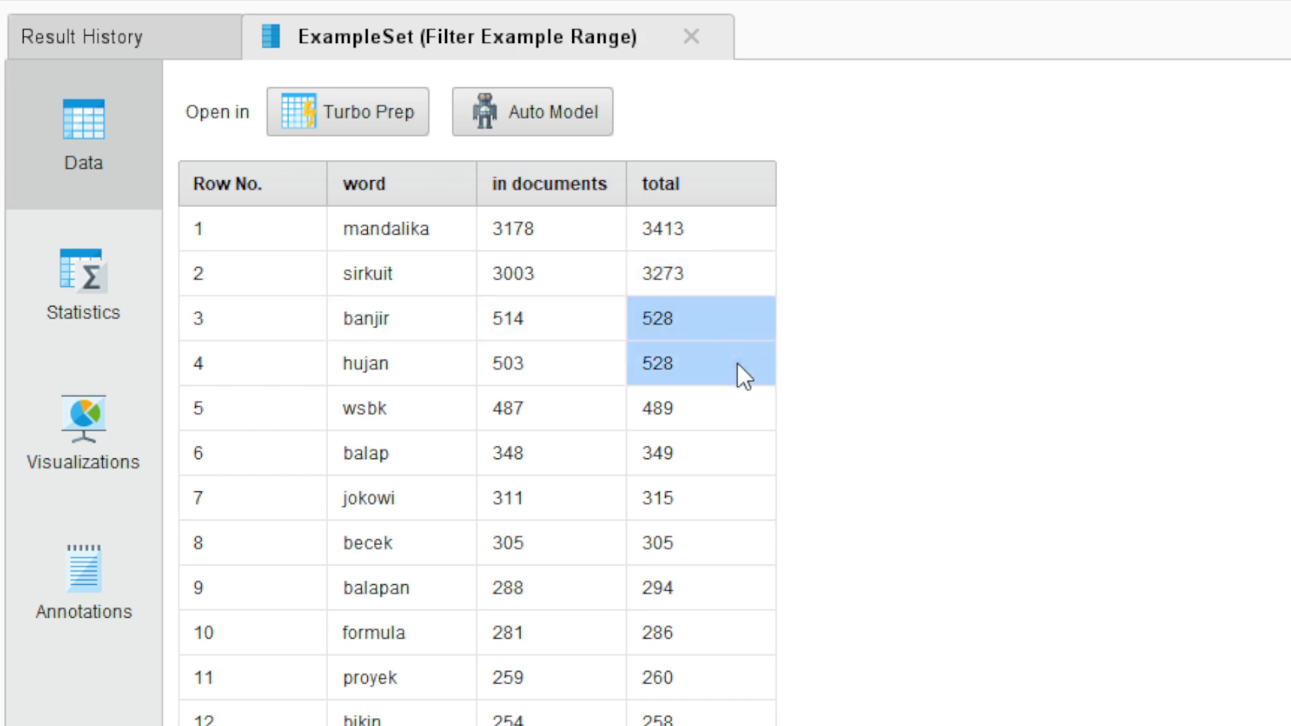
{"action": "left_click", "coordinate": [734, 409]}
{"action": "left_click_drag", "start_coordinate": [738, 460], "coordinate": [731, 513]}
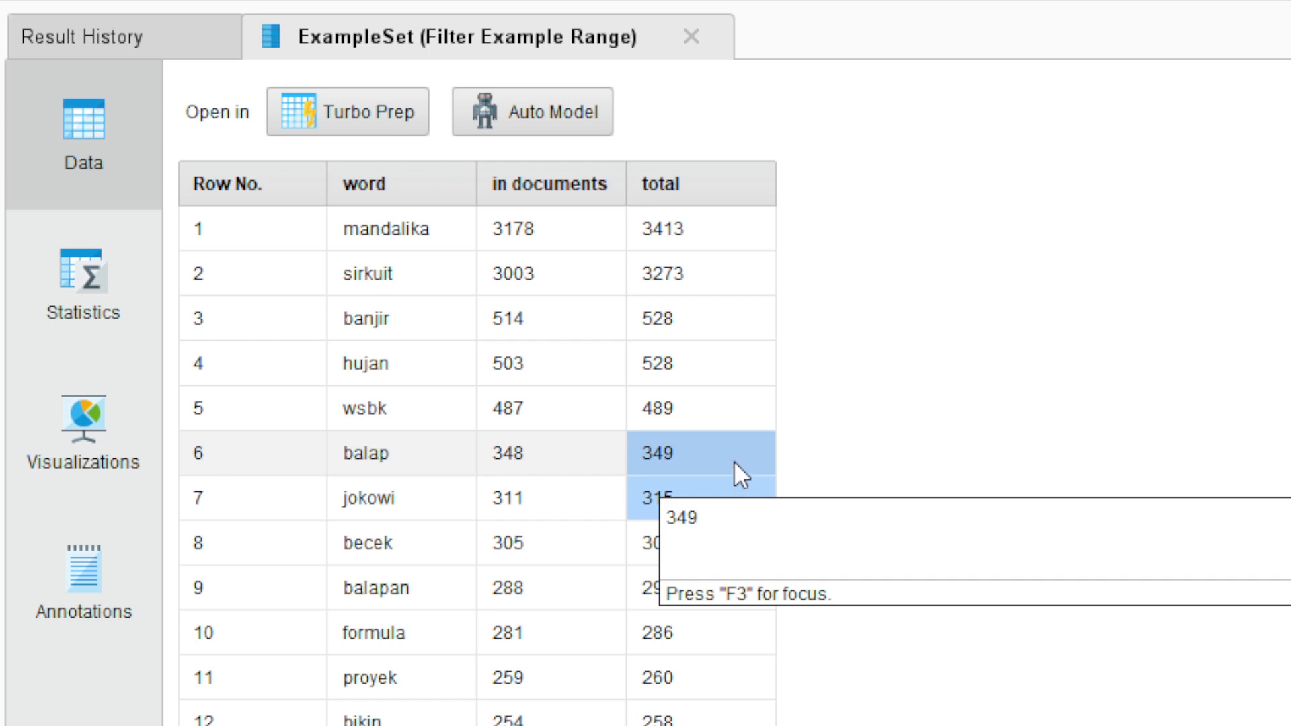
{"action": "left_click", "coordinate": [408, 228]}
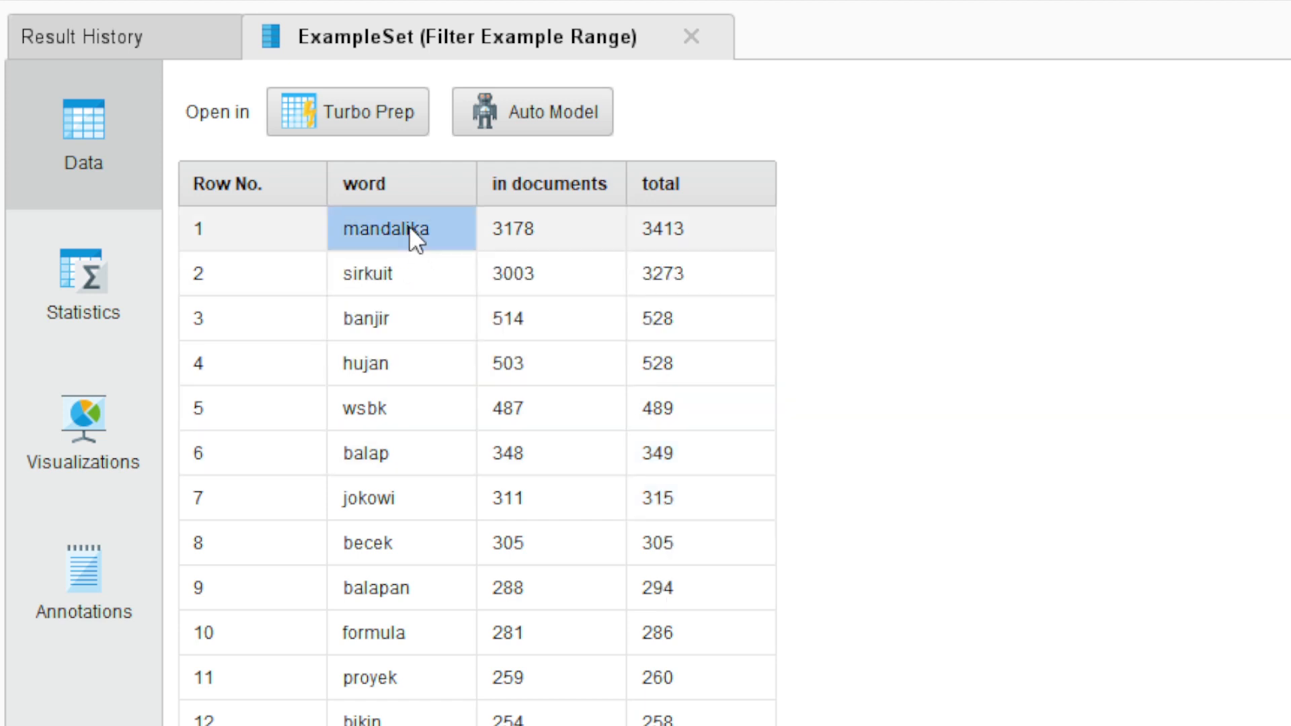
{"action": "left_click", "coordinate": [418, 271]}
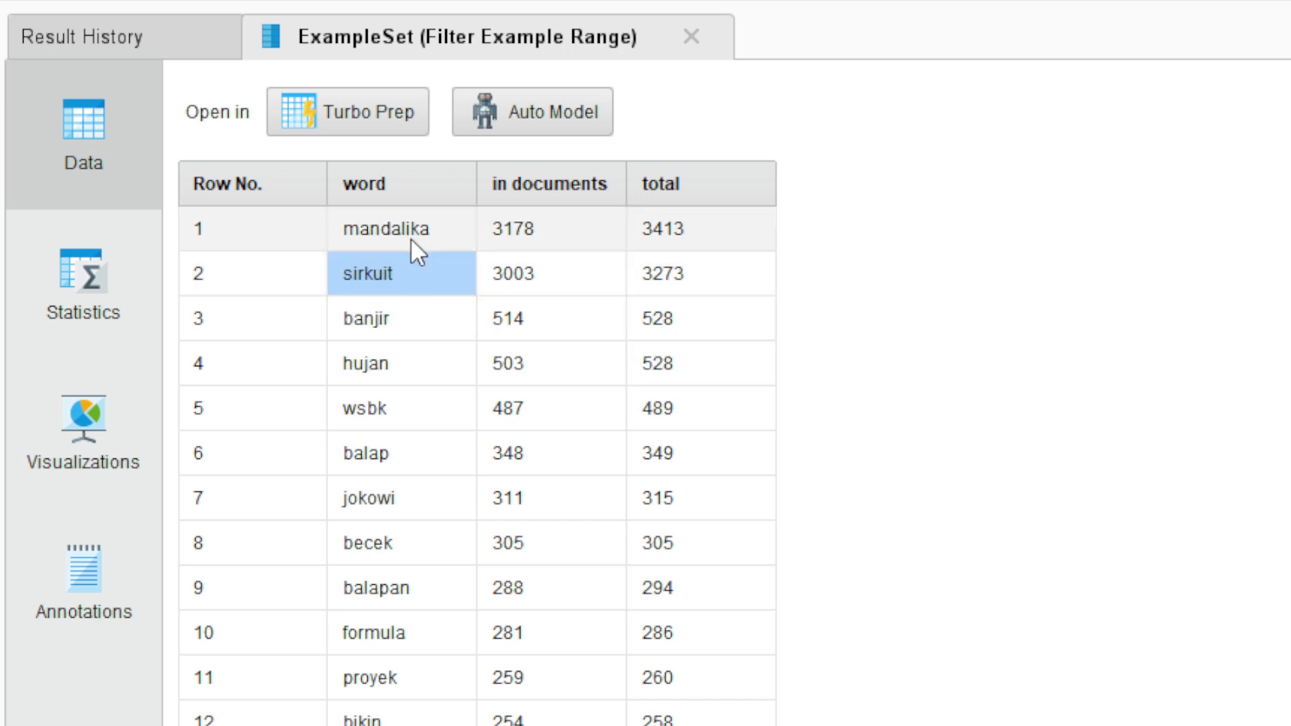
{"action": "left_click", "coordinate": [407, 231]}
{"action": "left_click", "coordinate": [413, 276]}
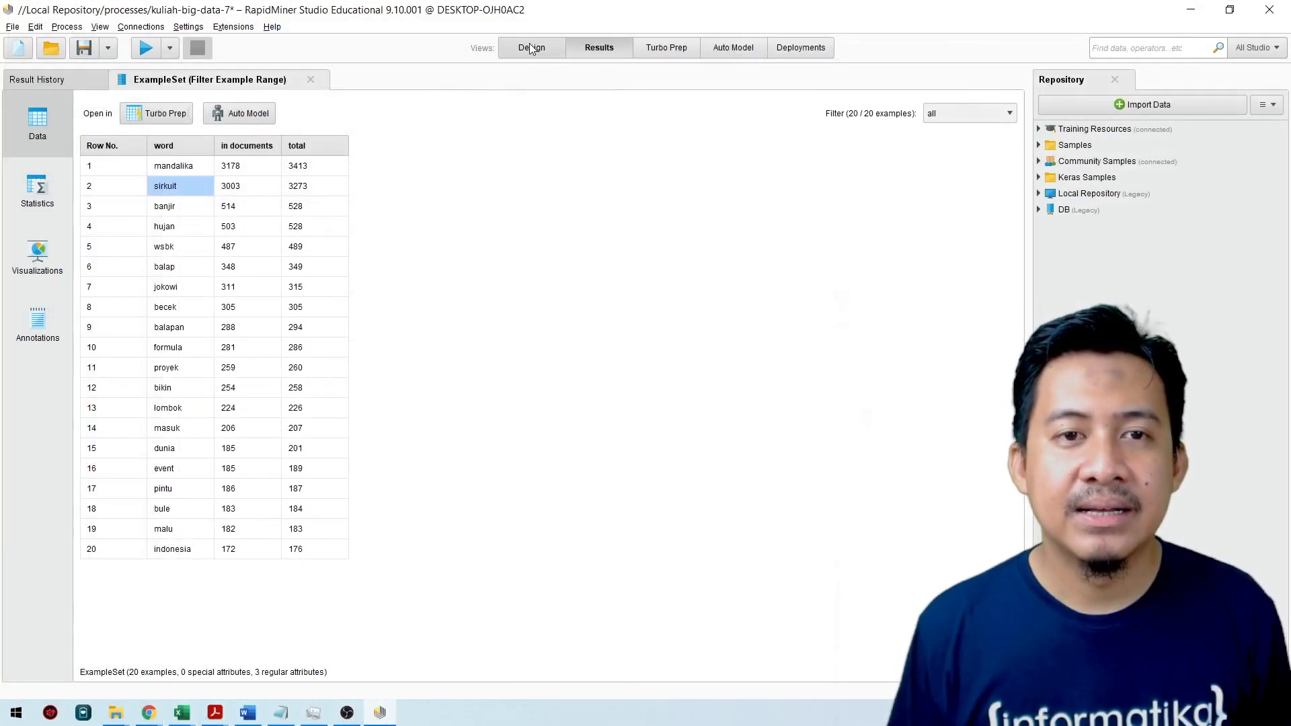
Set Filter Example Range's first example to 3 and last example to 22, and run the process.
{"action": "left_click", "coordinate": [534, 47]}
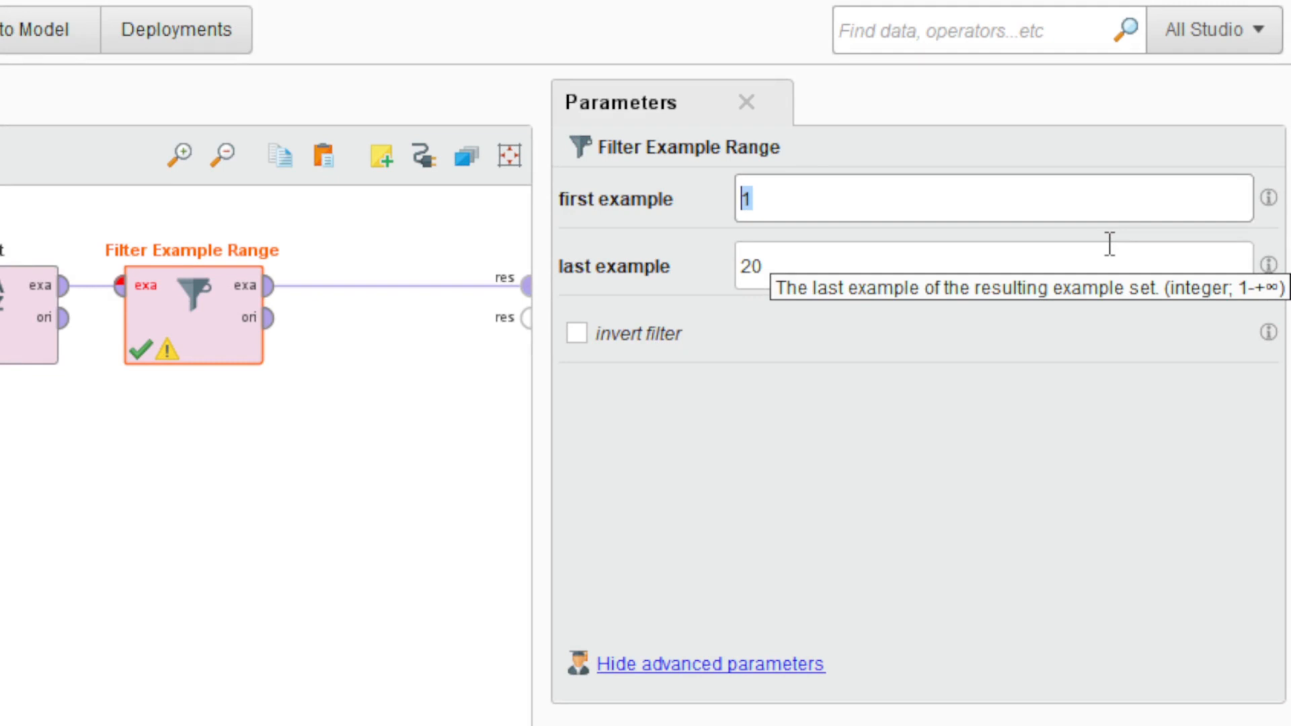
{"action": "type", "text": "3"}
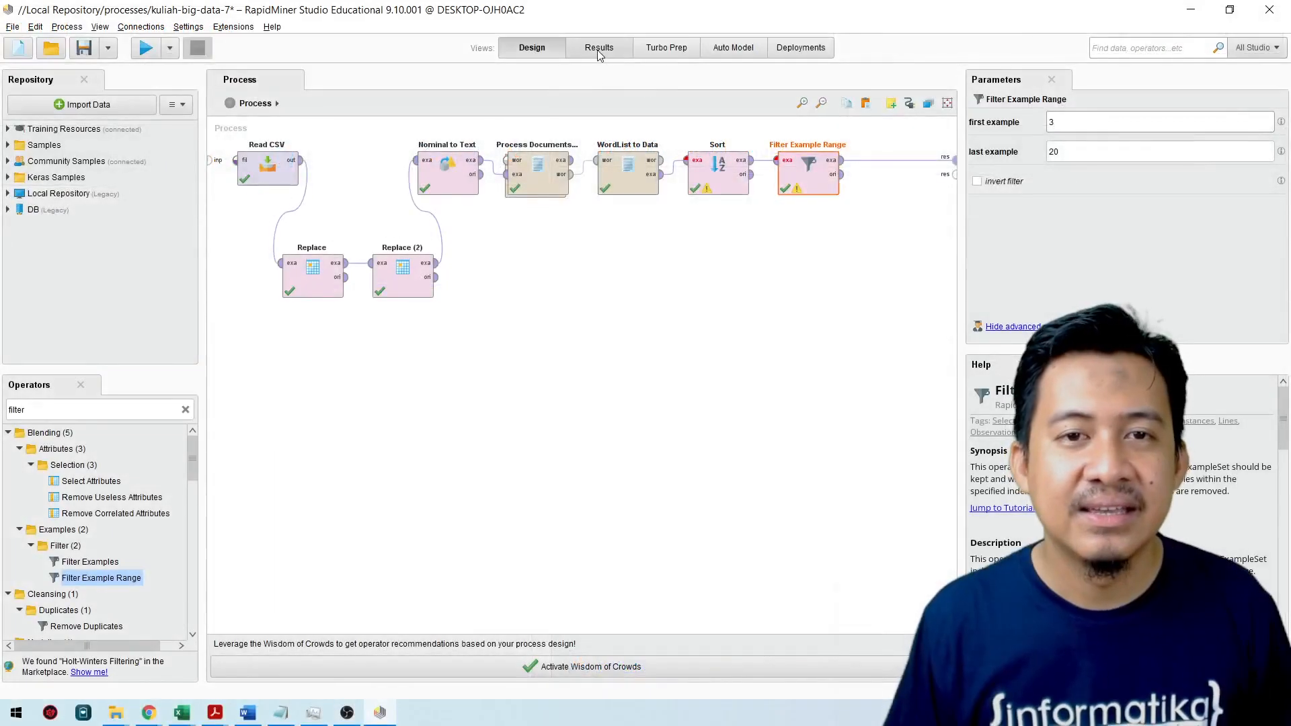
{"action": "left_click", "coordinate": [598, 49]}
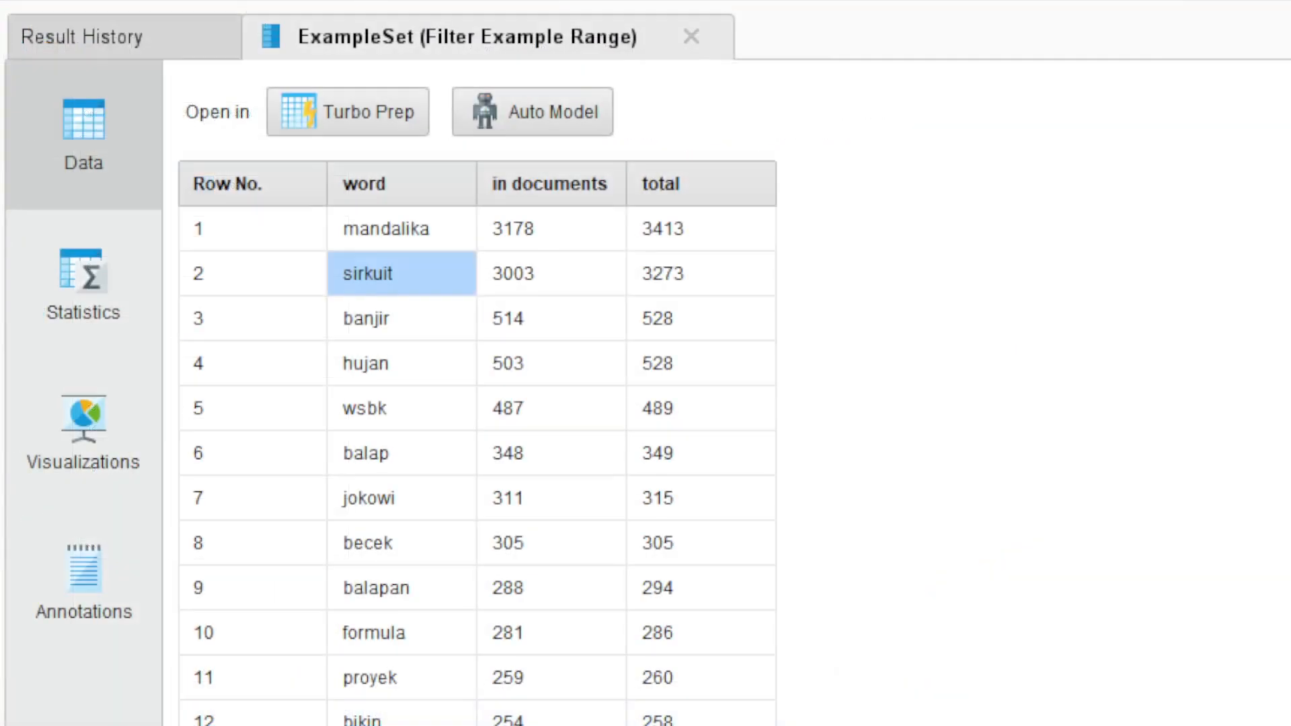
{"action": "left_click", "coordinate": [456, 328]}
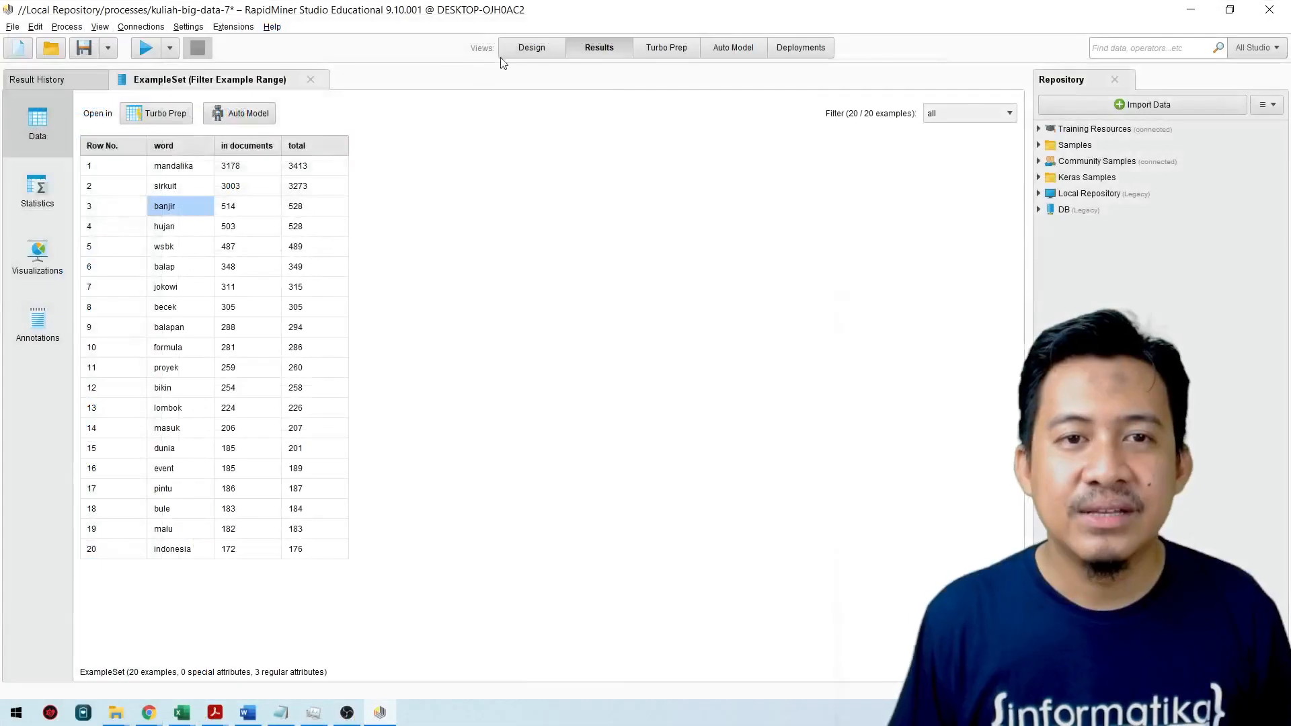
{"action": "left_click", "coordinate": [516, 51]}
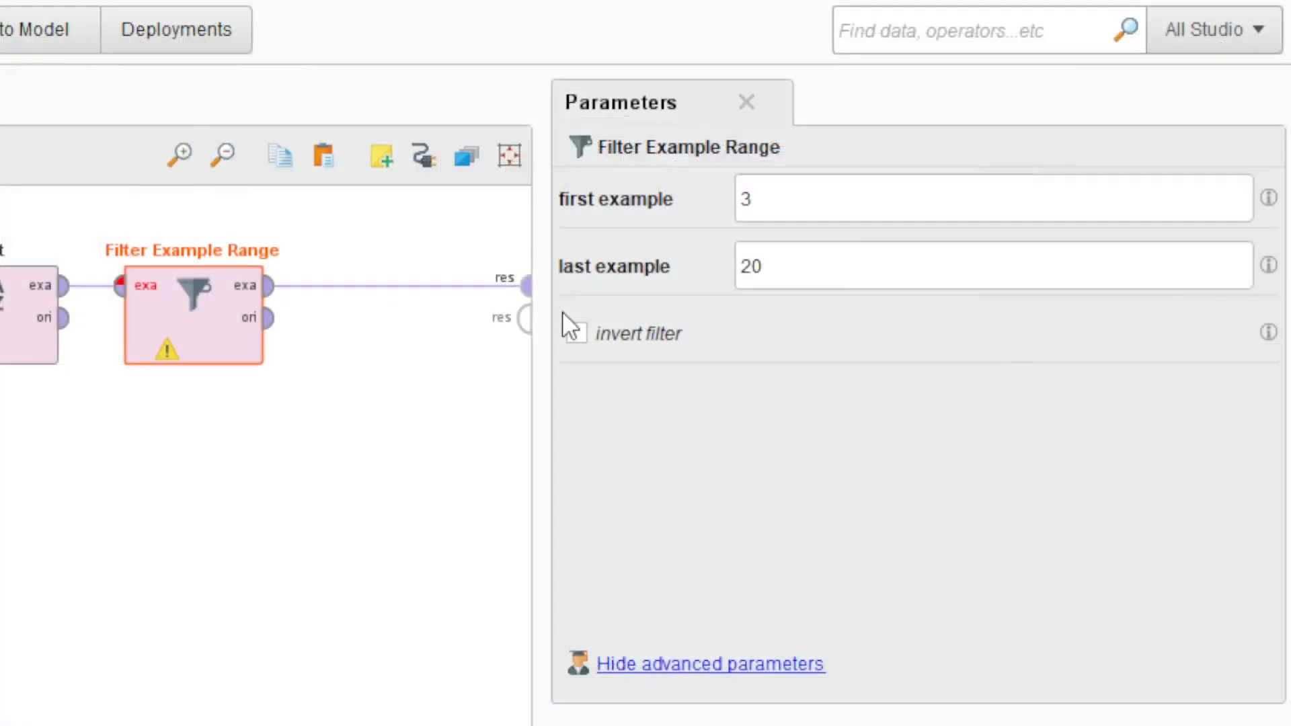
{"action": "left_click", "coordinate": [798, 265]}
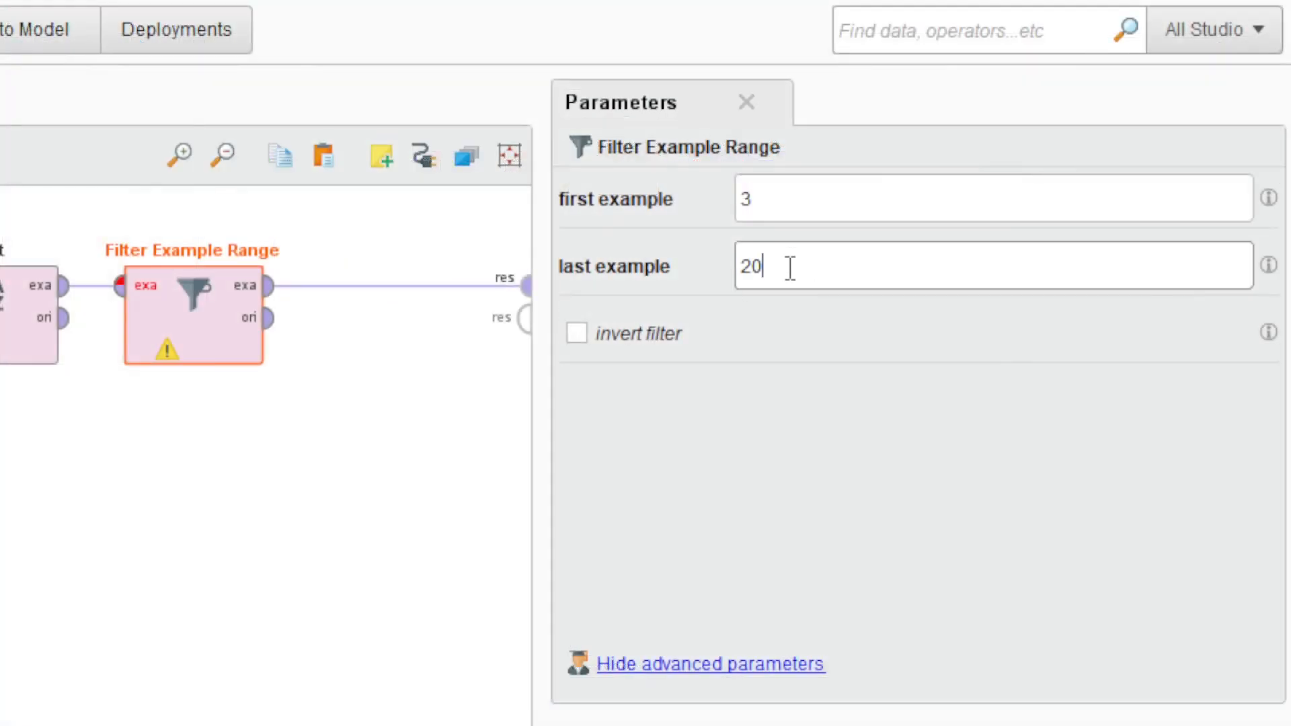
{"action": "key", "text": "BackSpace"}
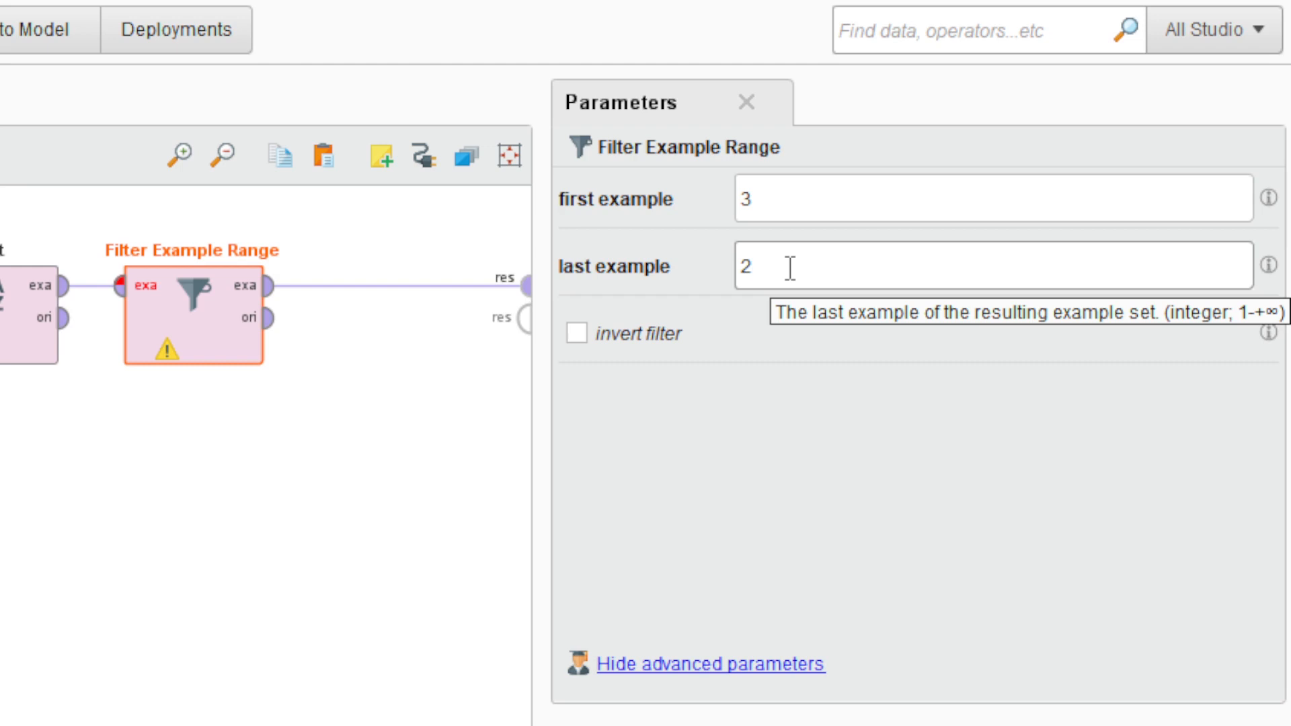
{"action": "type", "text": "3"}
{"action": "key", "text": "BackSpace"}
{"action": "type", "text": "2"}
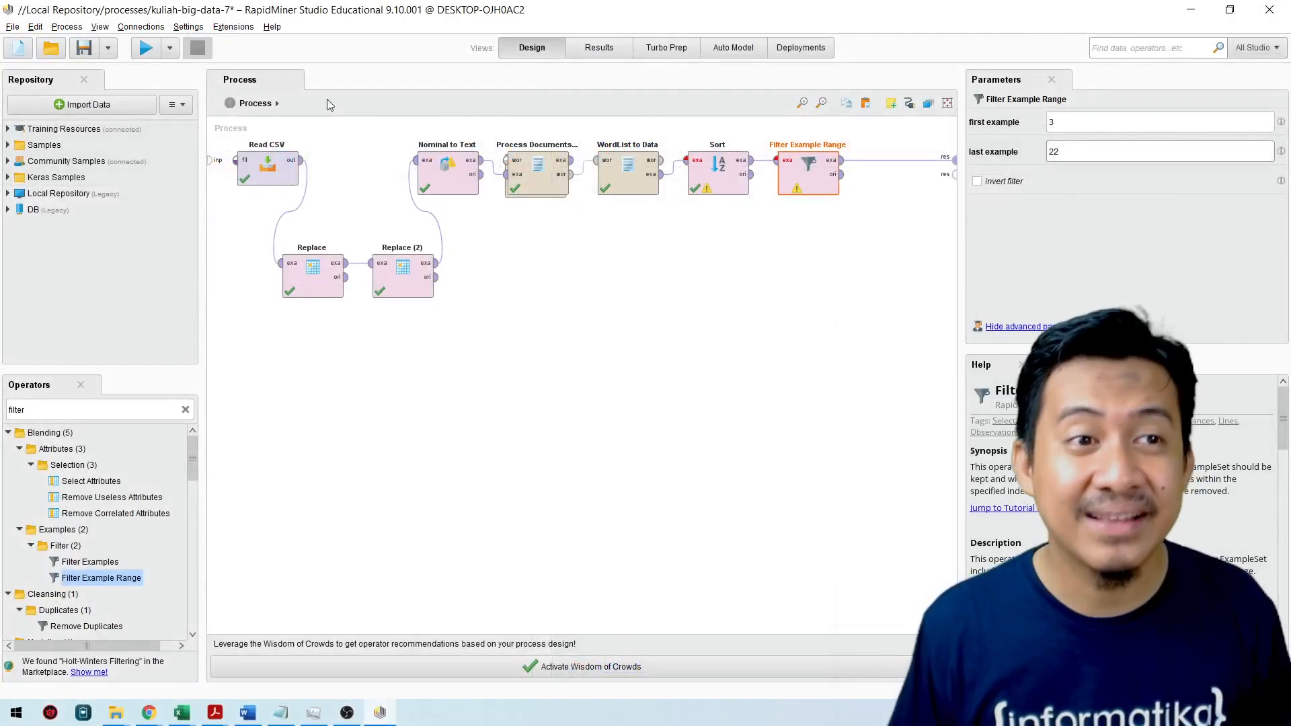
{"action": "left_click", "coordinate": [146, 48]}
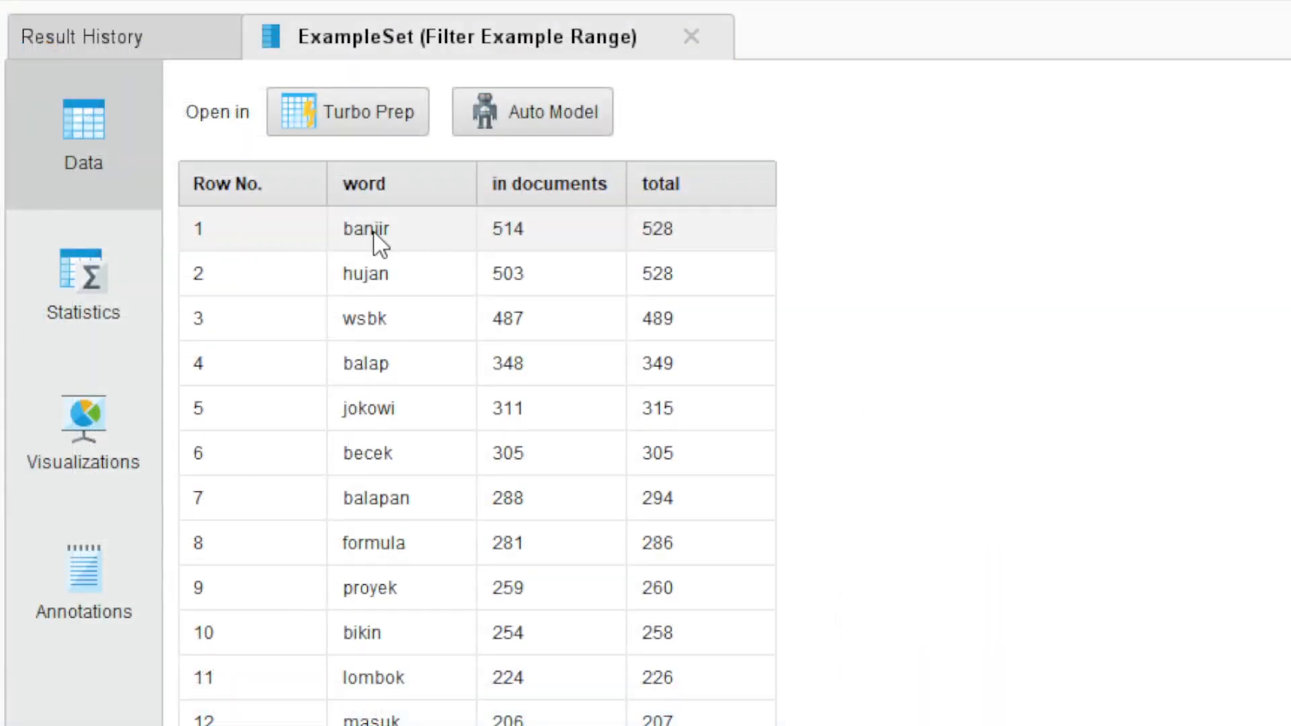
Check the top words in the new data table and show them as a Wordcloud with no weight column (-).
{"action": "left_click", "coordinate": [377, 234]}
{"action": "left_click", "coordinate": [401, 276]}
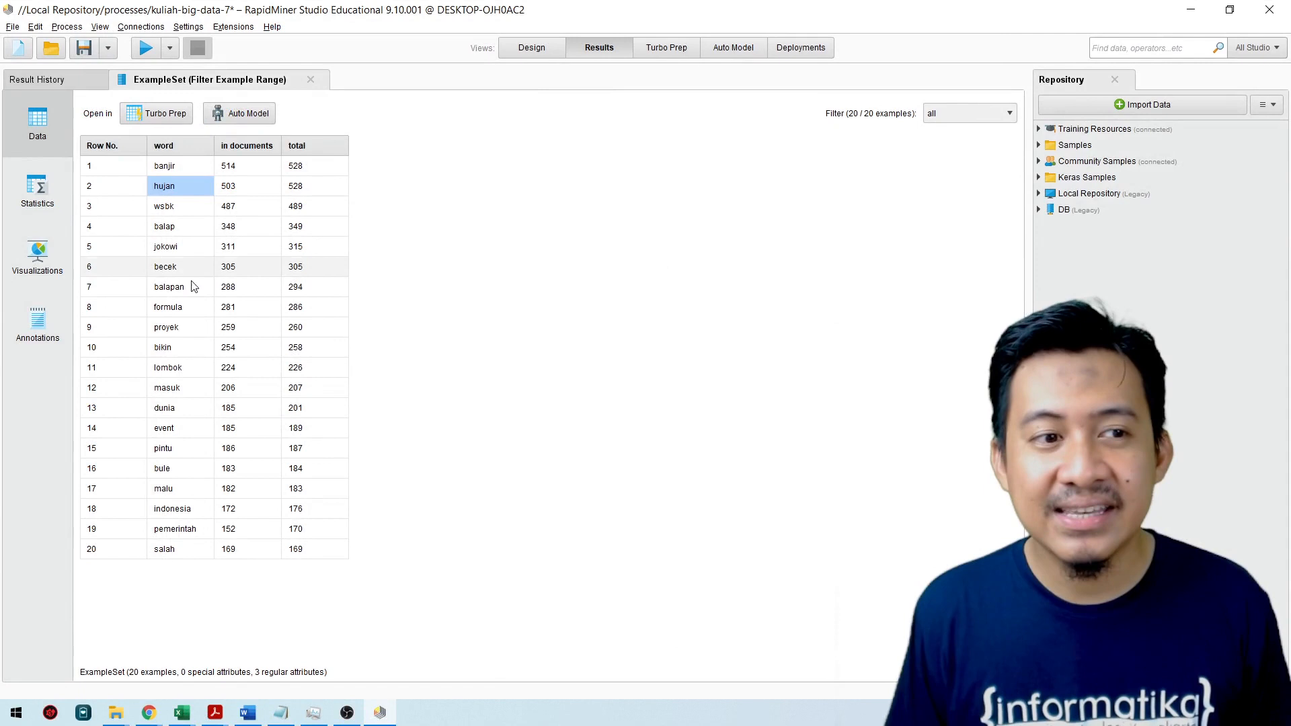
{"action": "left_click", "coordinate": [47, 266]}
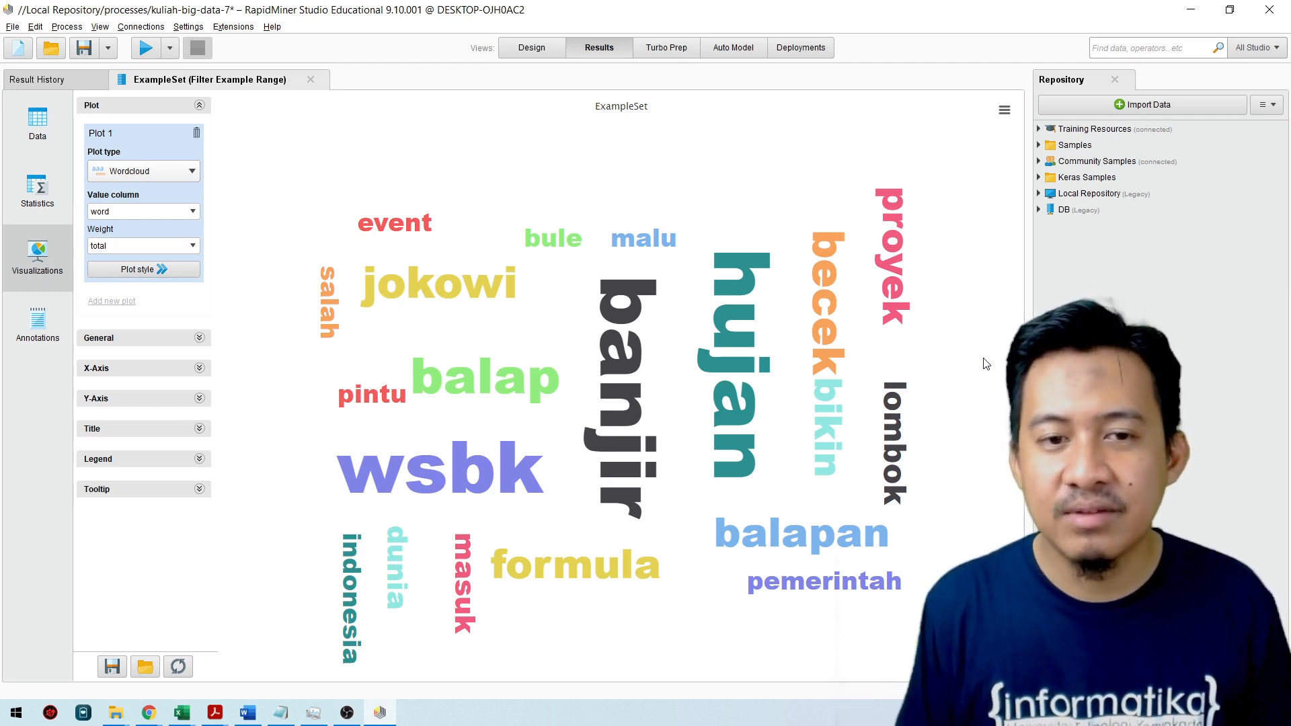
{"action": "mouse_move", "coordinate": [680, 304]}
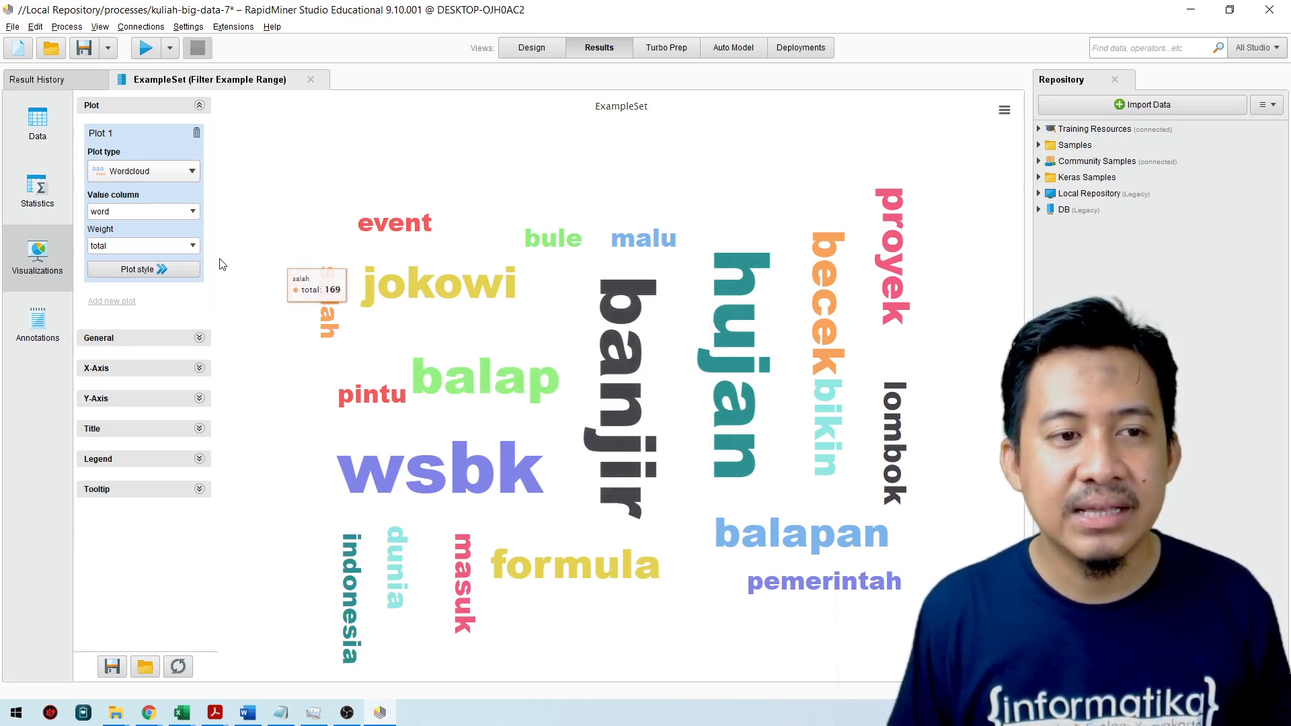
{"action": "left_click", "coordinate": [193, 246]}
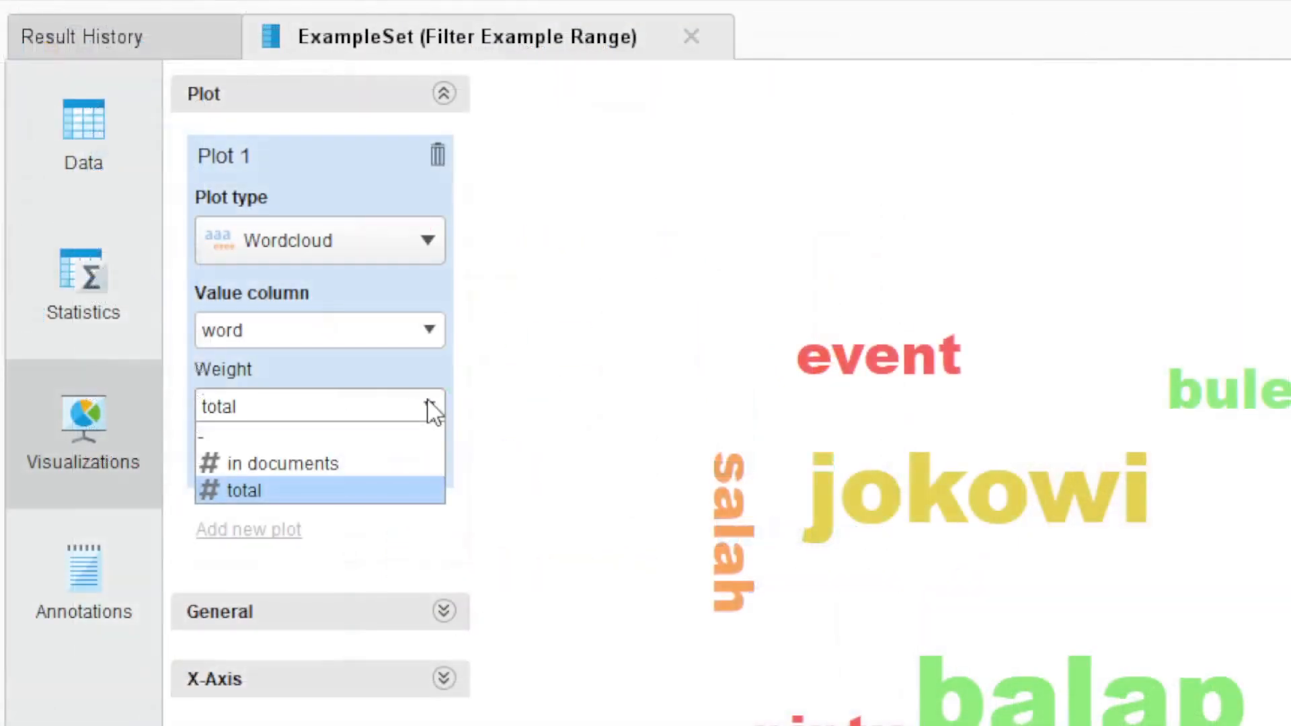
{"action": "left_click", "coordinate": [228, 436]}
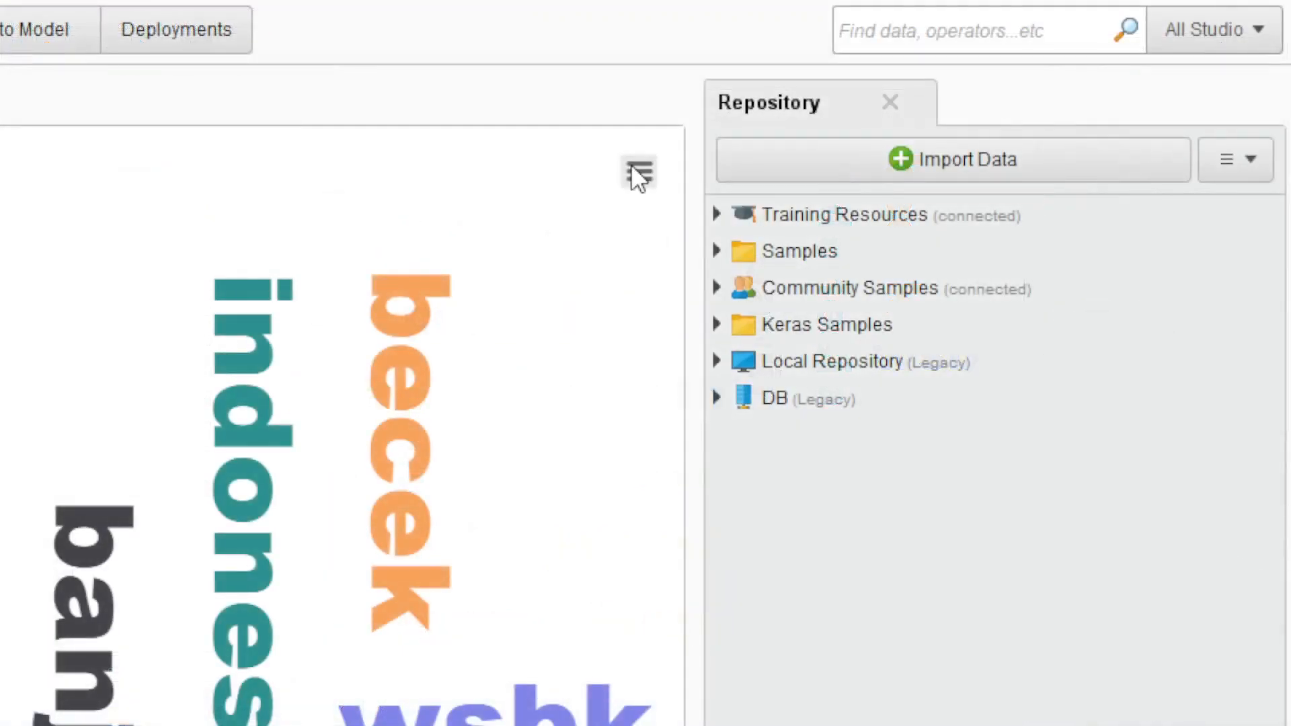
Export the Wordcloud as a PNG image named wordcloud-mandalika.png in the last-used Dataset folder.
{"action": "left_click", "coordinate": [1004, 111]}
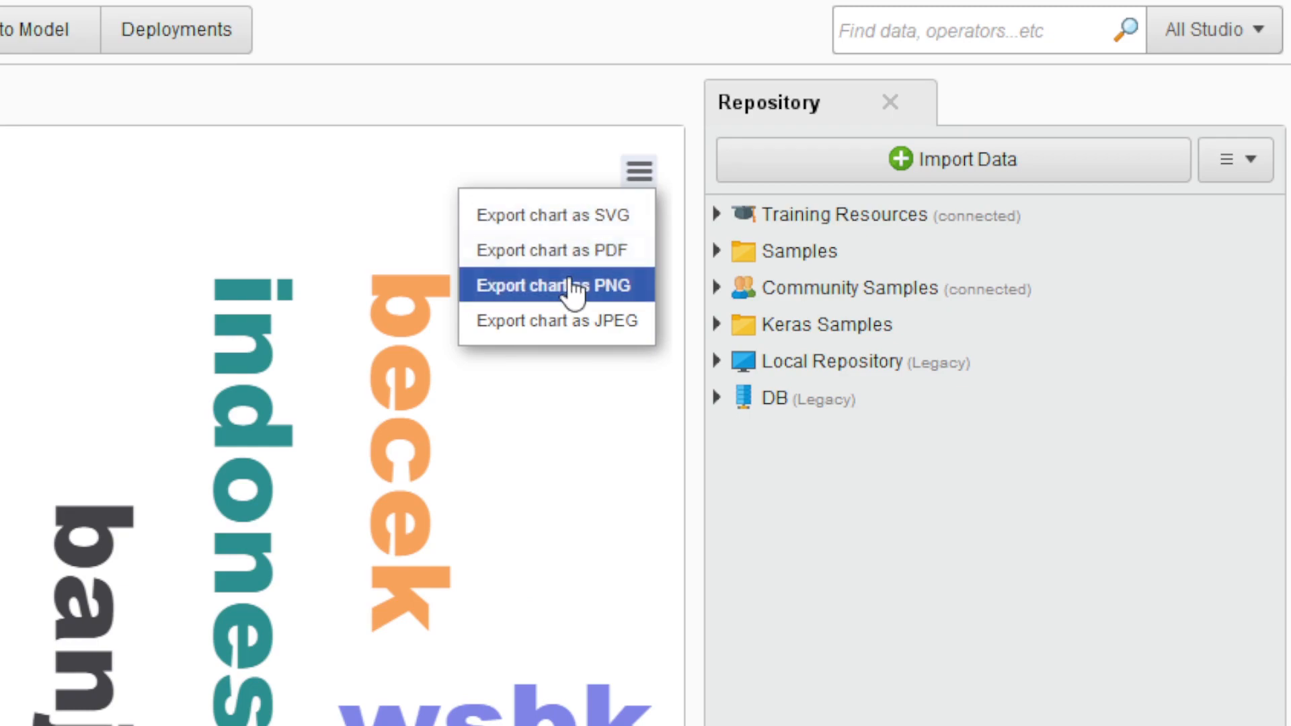
{"action": "left_click", "coordinate": [572, 289]}
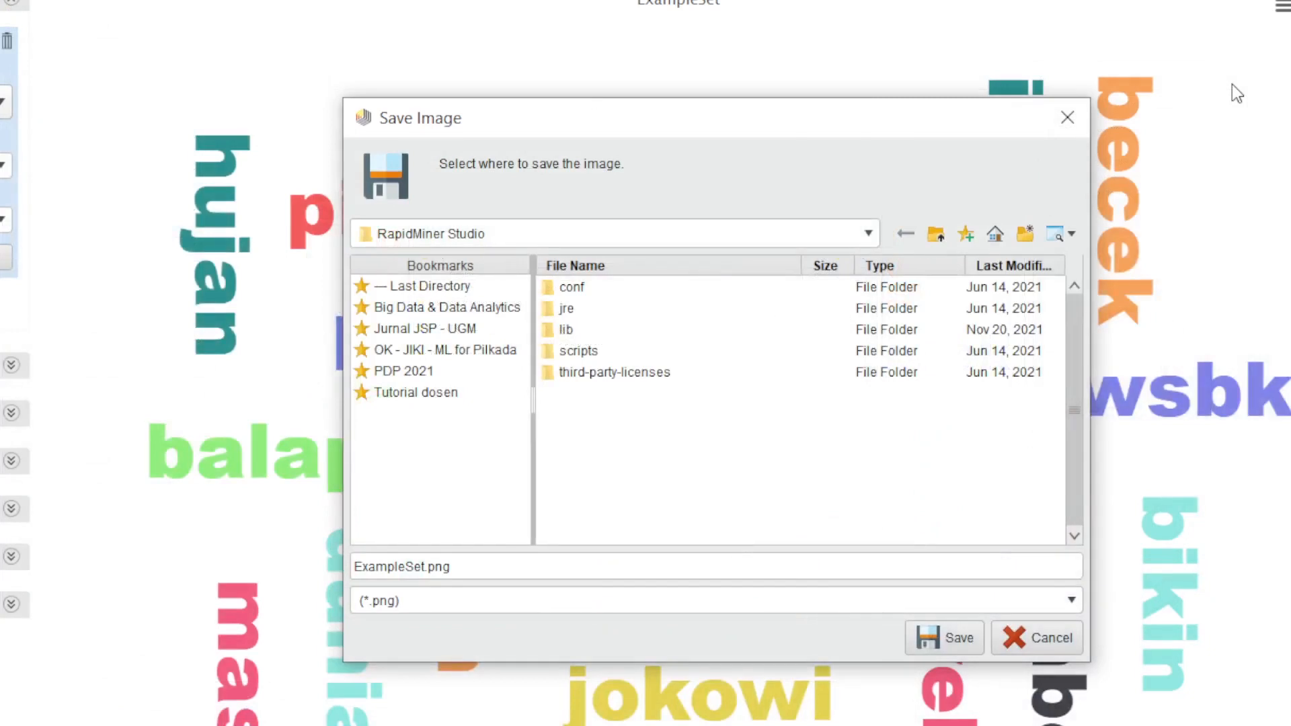
{"action": "left_click", "coordinate": [455, 285]}
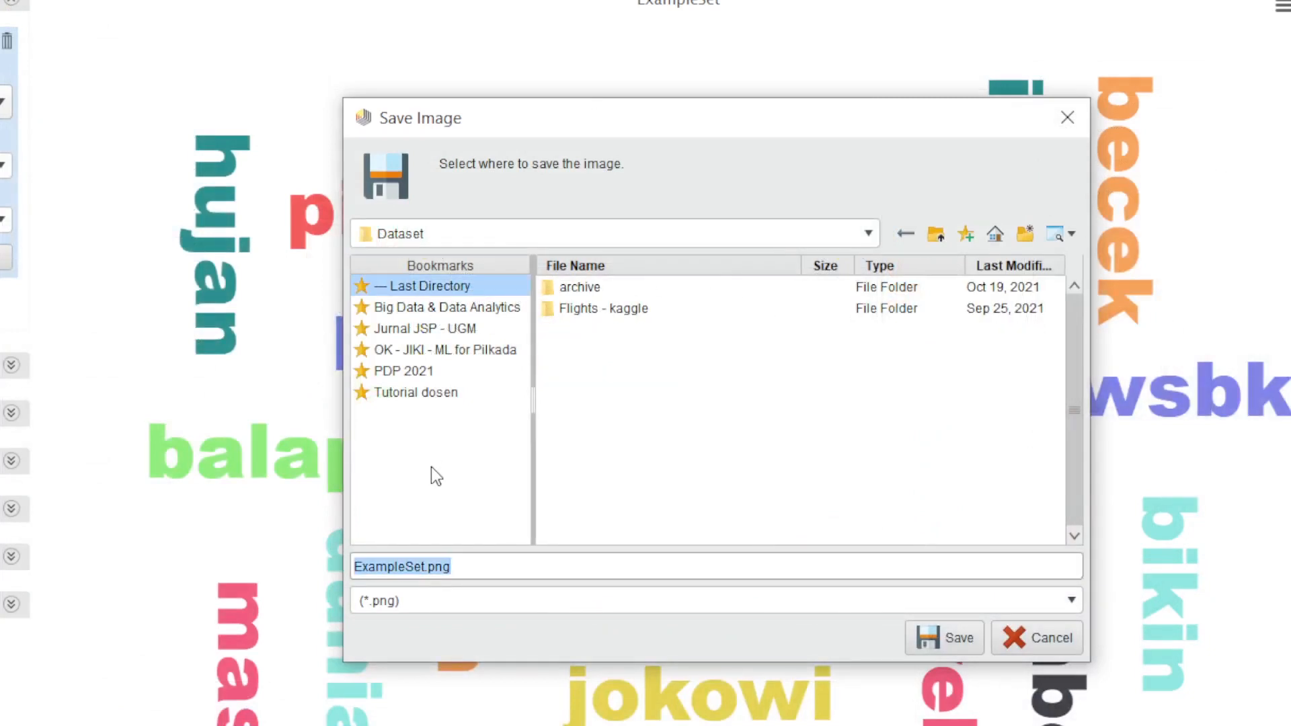
{"action": "left_click", "coordinate": [482, 565]}
{"action": "key", "text": "Left"}
{"action": "key", "text": "Left"}
{"action": "key", "text": "Left"}
{"action": "key", "text": "Left"}
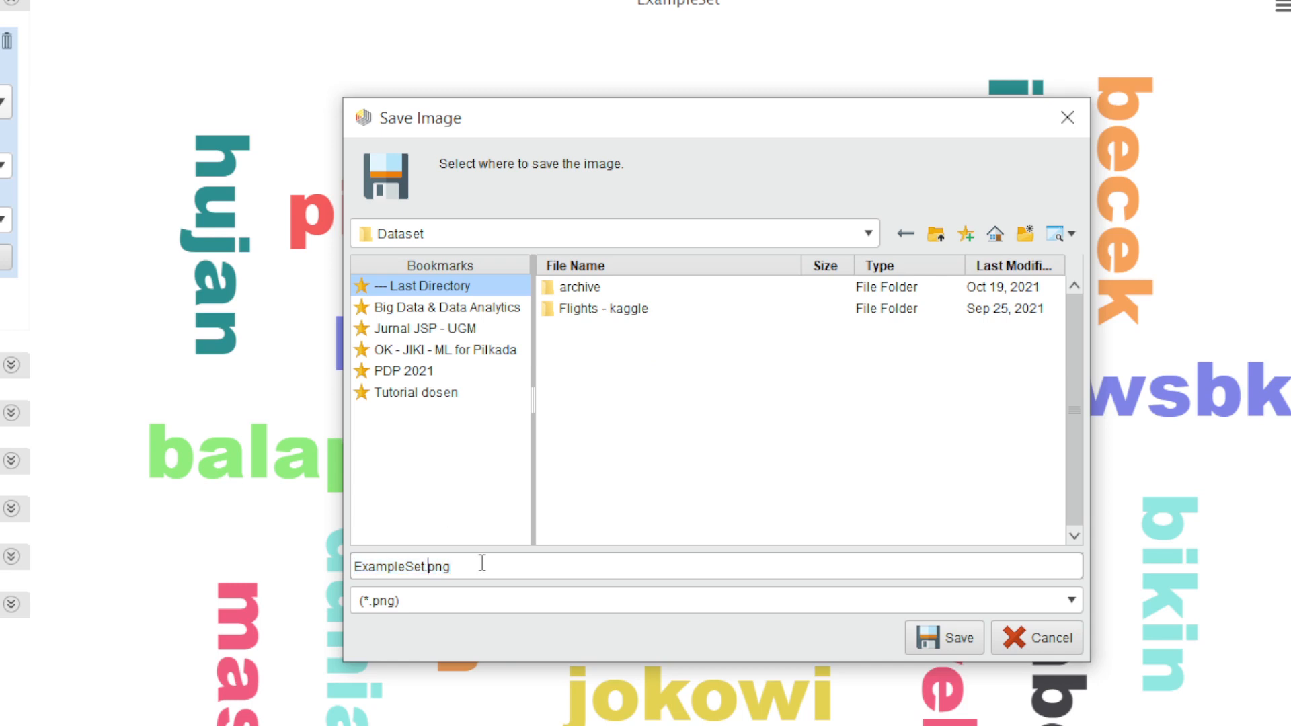
{"action": "key", "text": "shift+Home"}
{"action": "type", "text": "wordclo"}
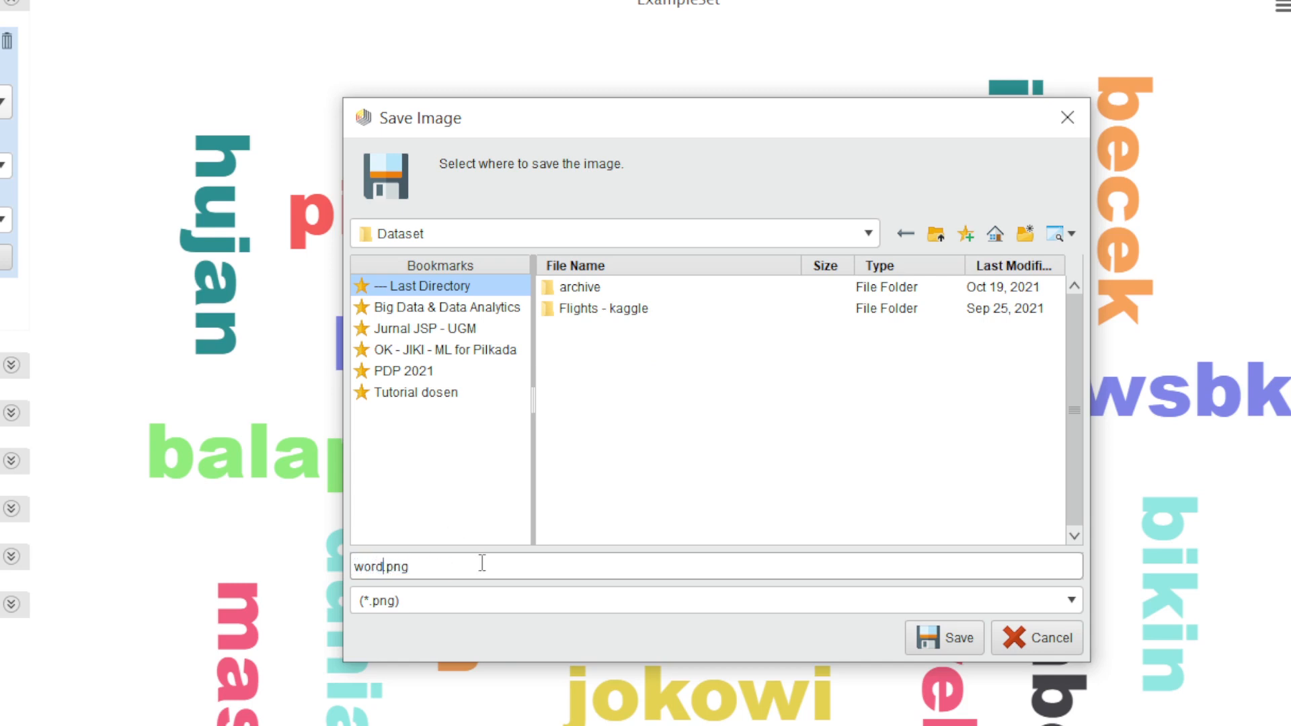
{"action": "type", "text": "ud-mandalika"}
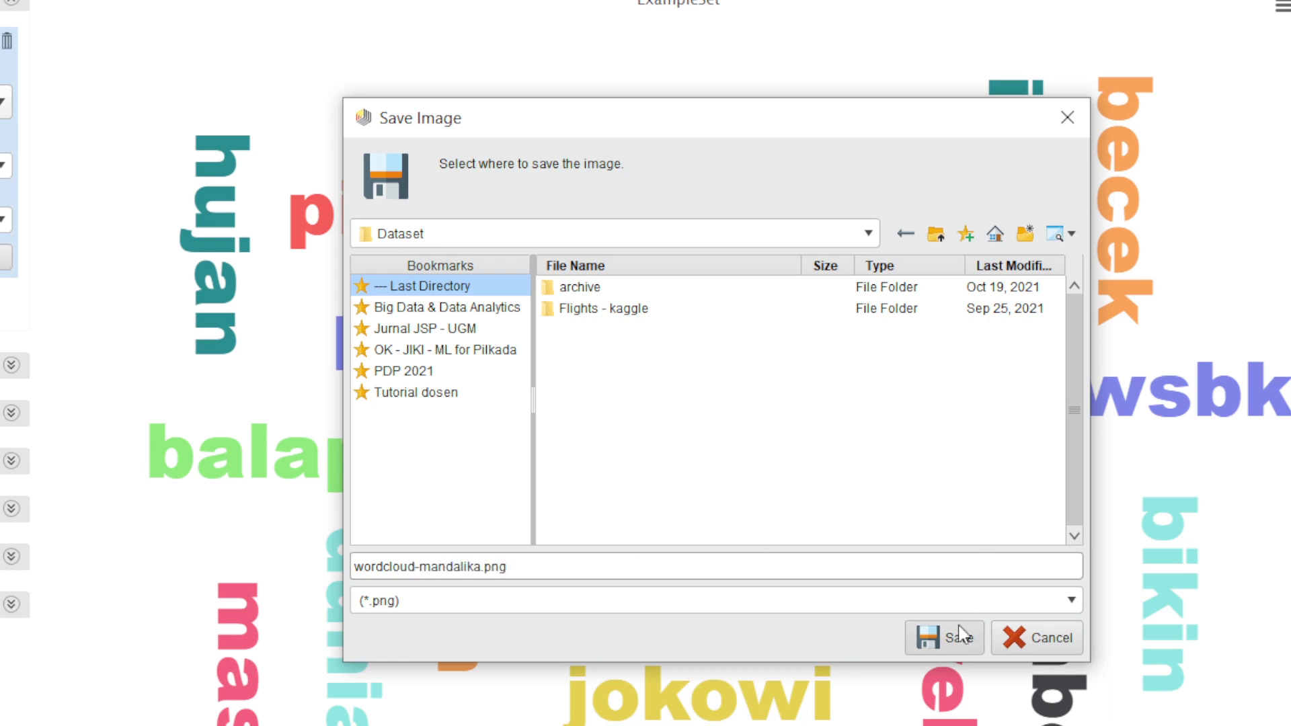
{"action": "left_click", "coordinate": [957, 645]}
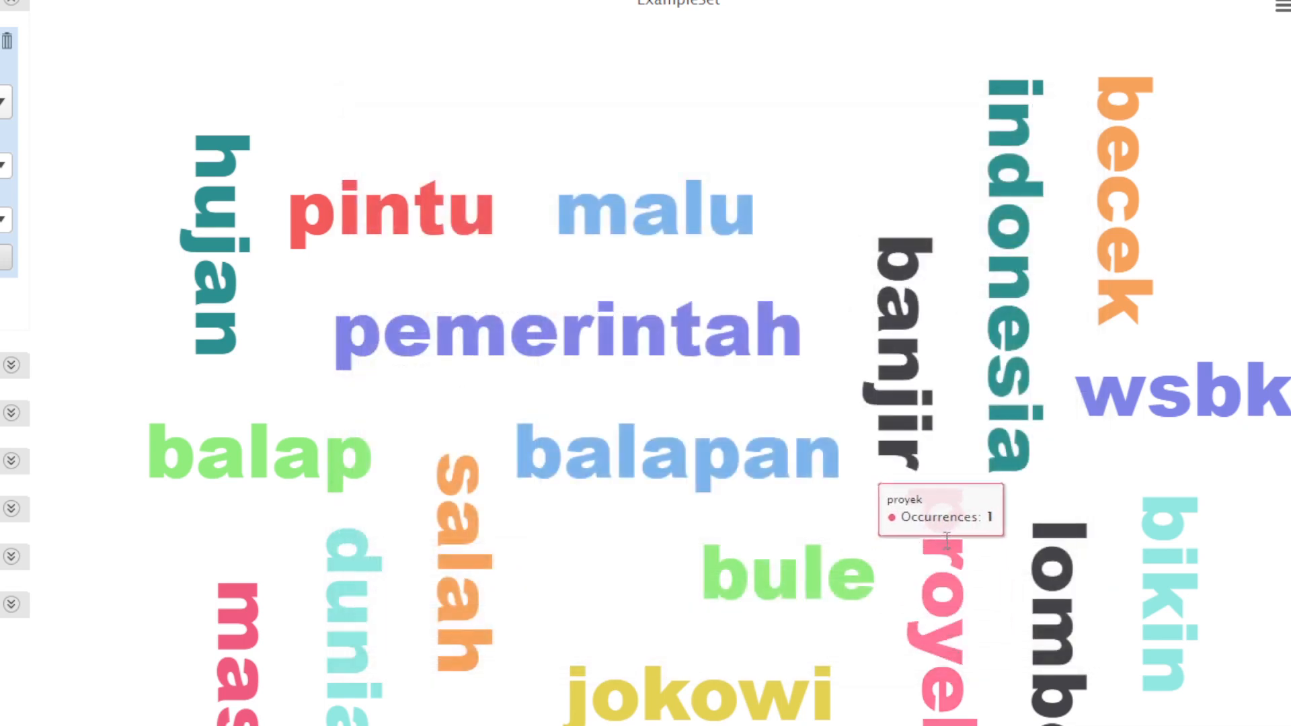